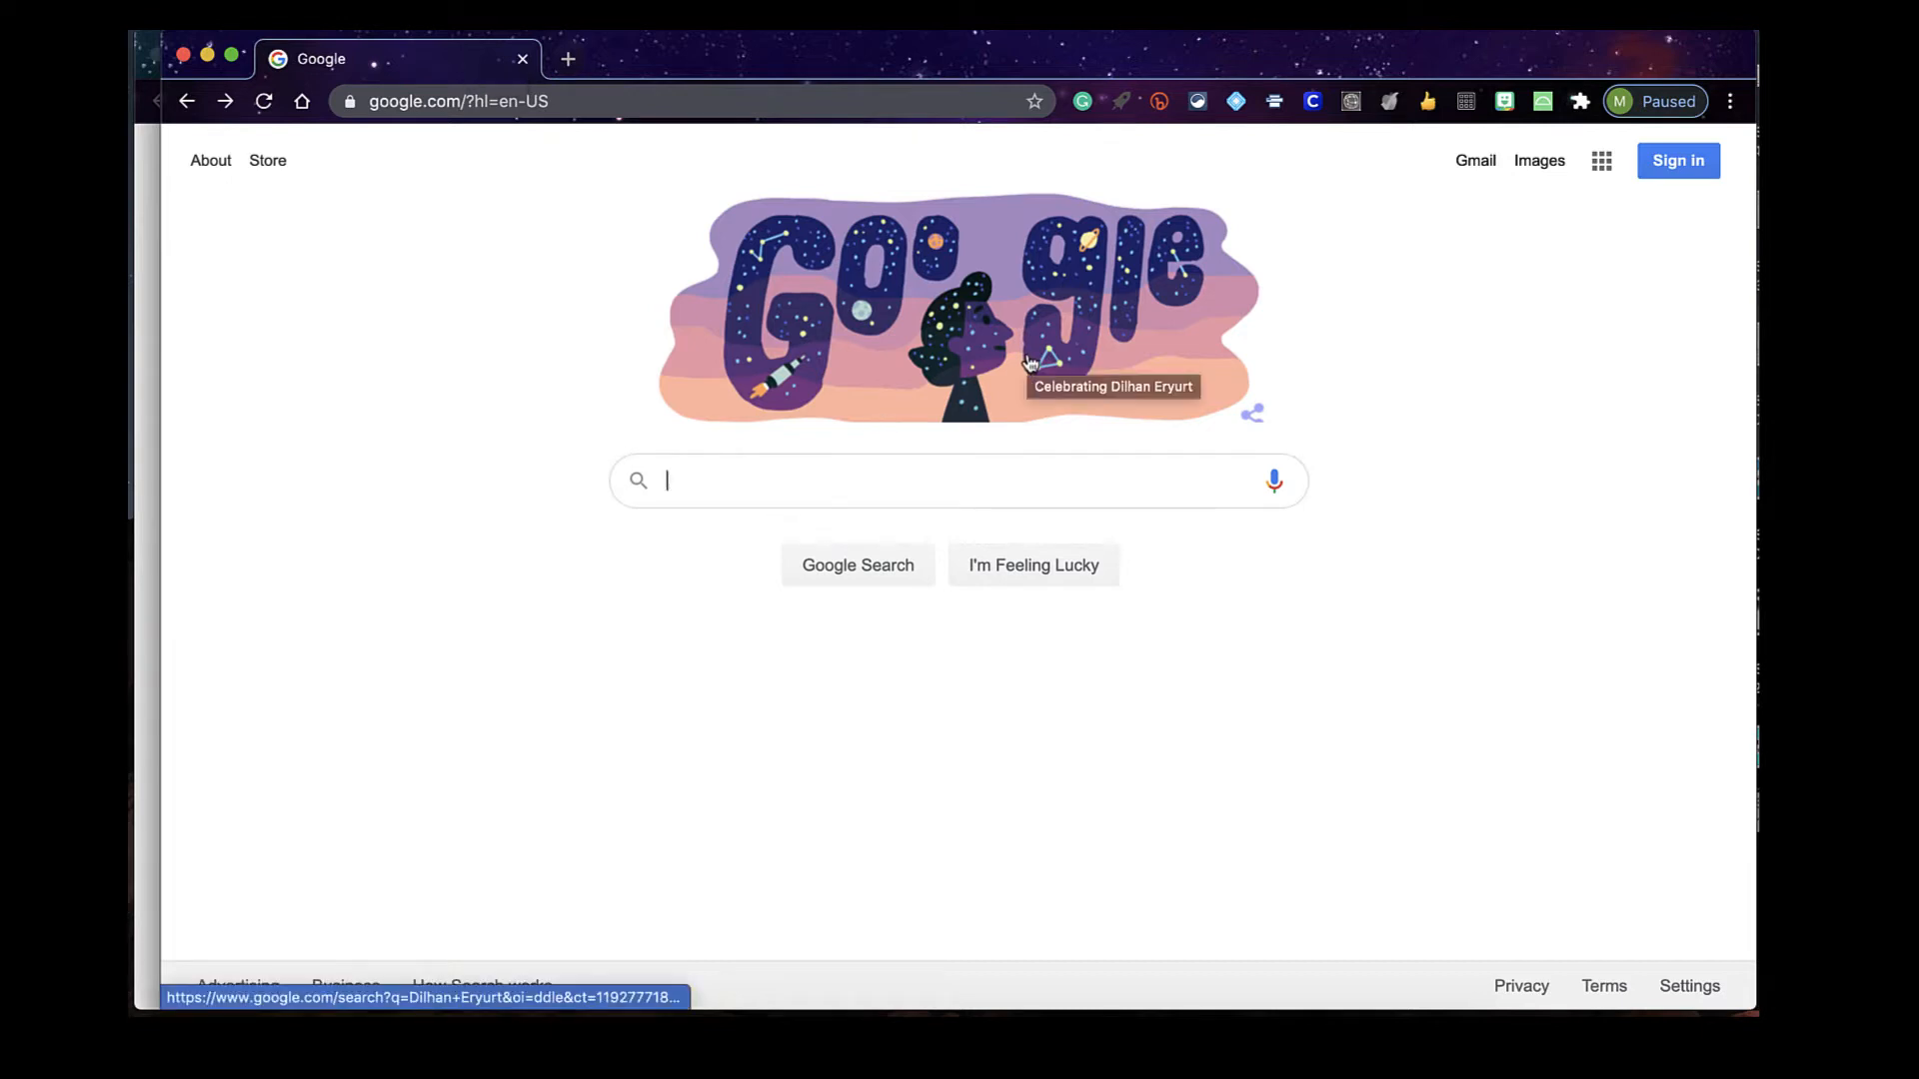
Remove the hl=en-US language parameter from the address and load plain google.com
{"action": "left_click_drag", "start_coordinate": [620, 110], "coordinate": [572, 101]}
{"action": "key", "text": "BackSpace"}
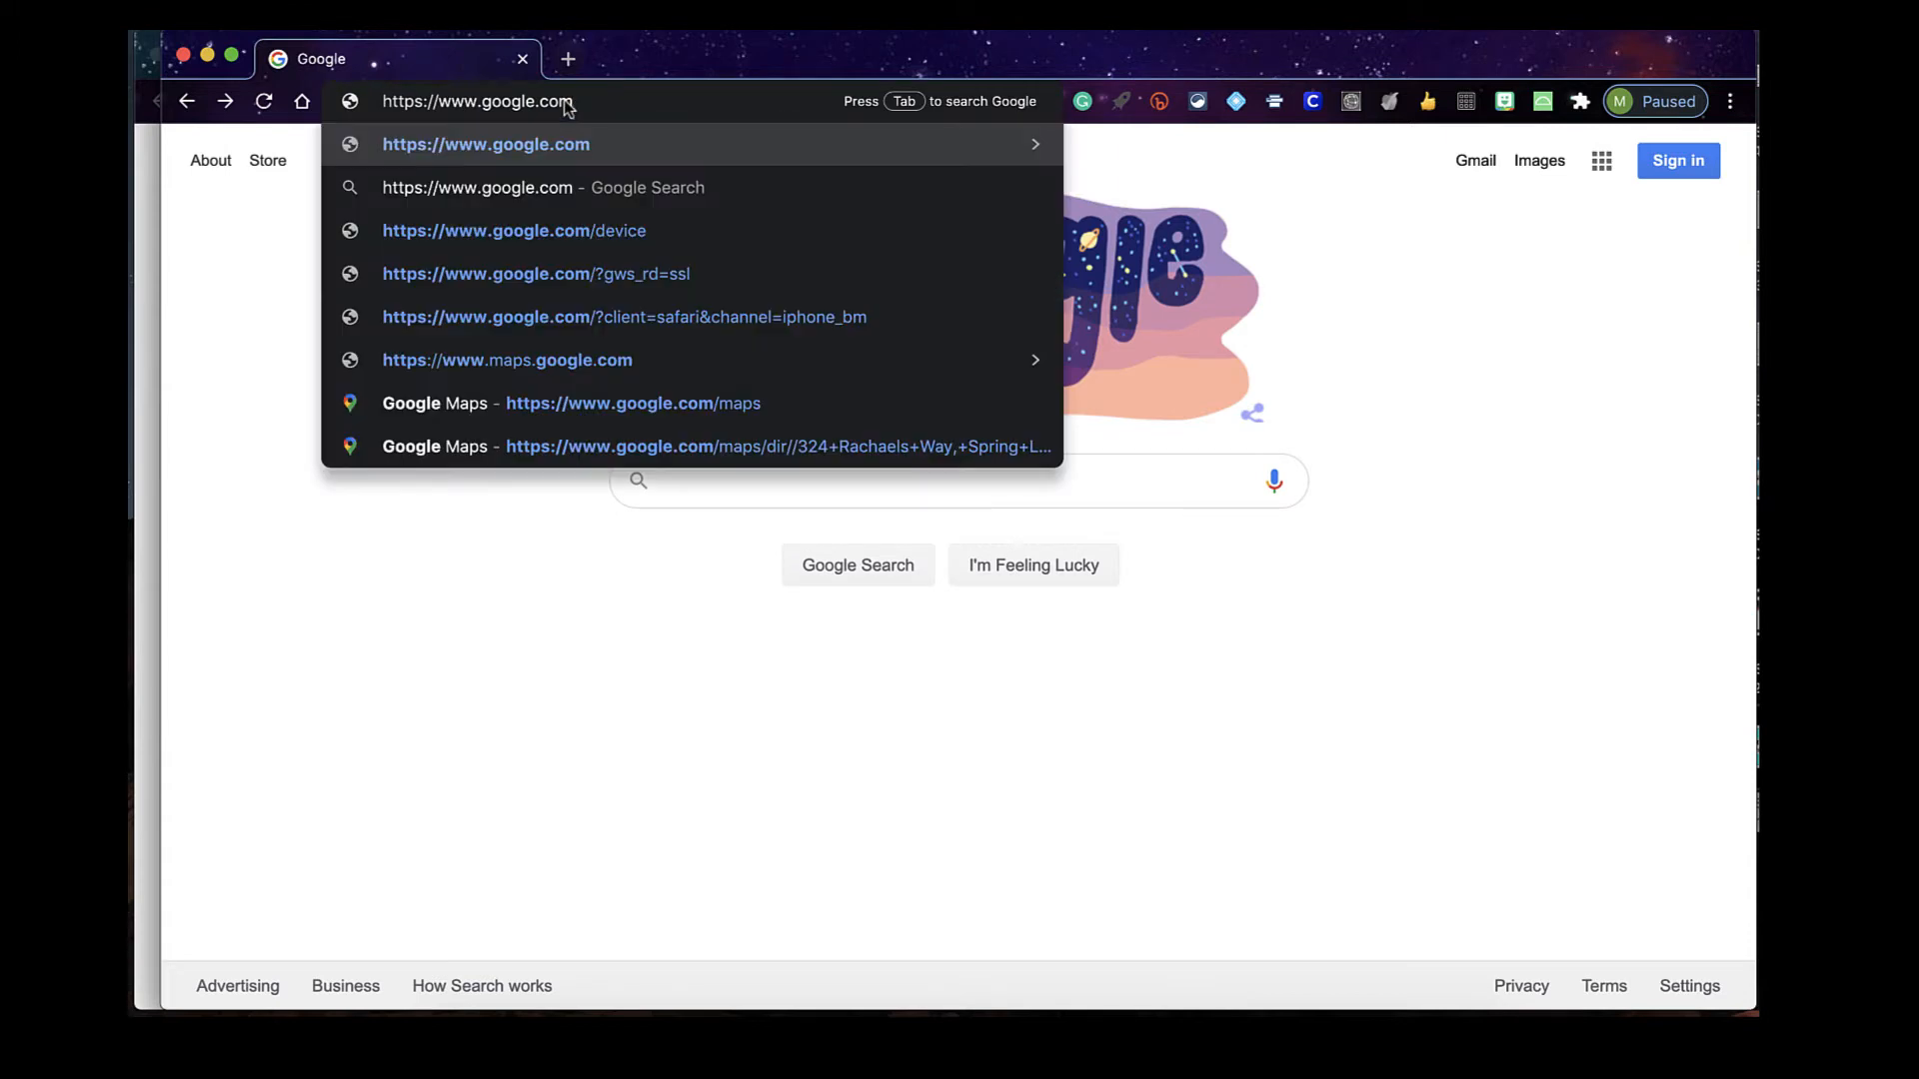
{"action": "key", "text": "Return"}
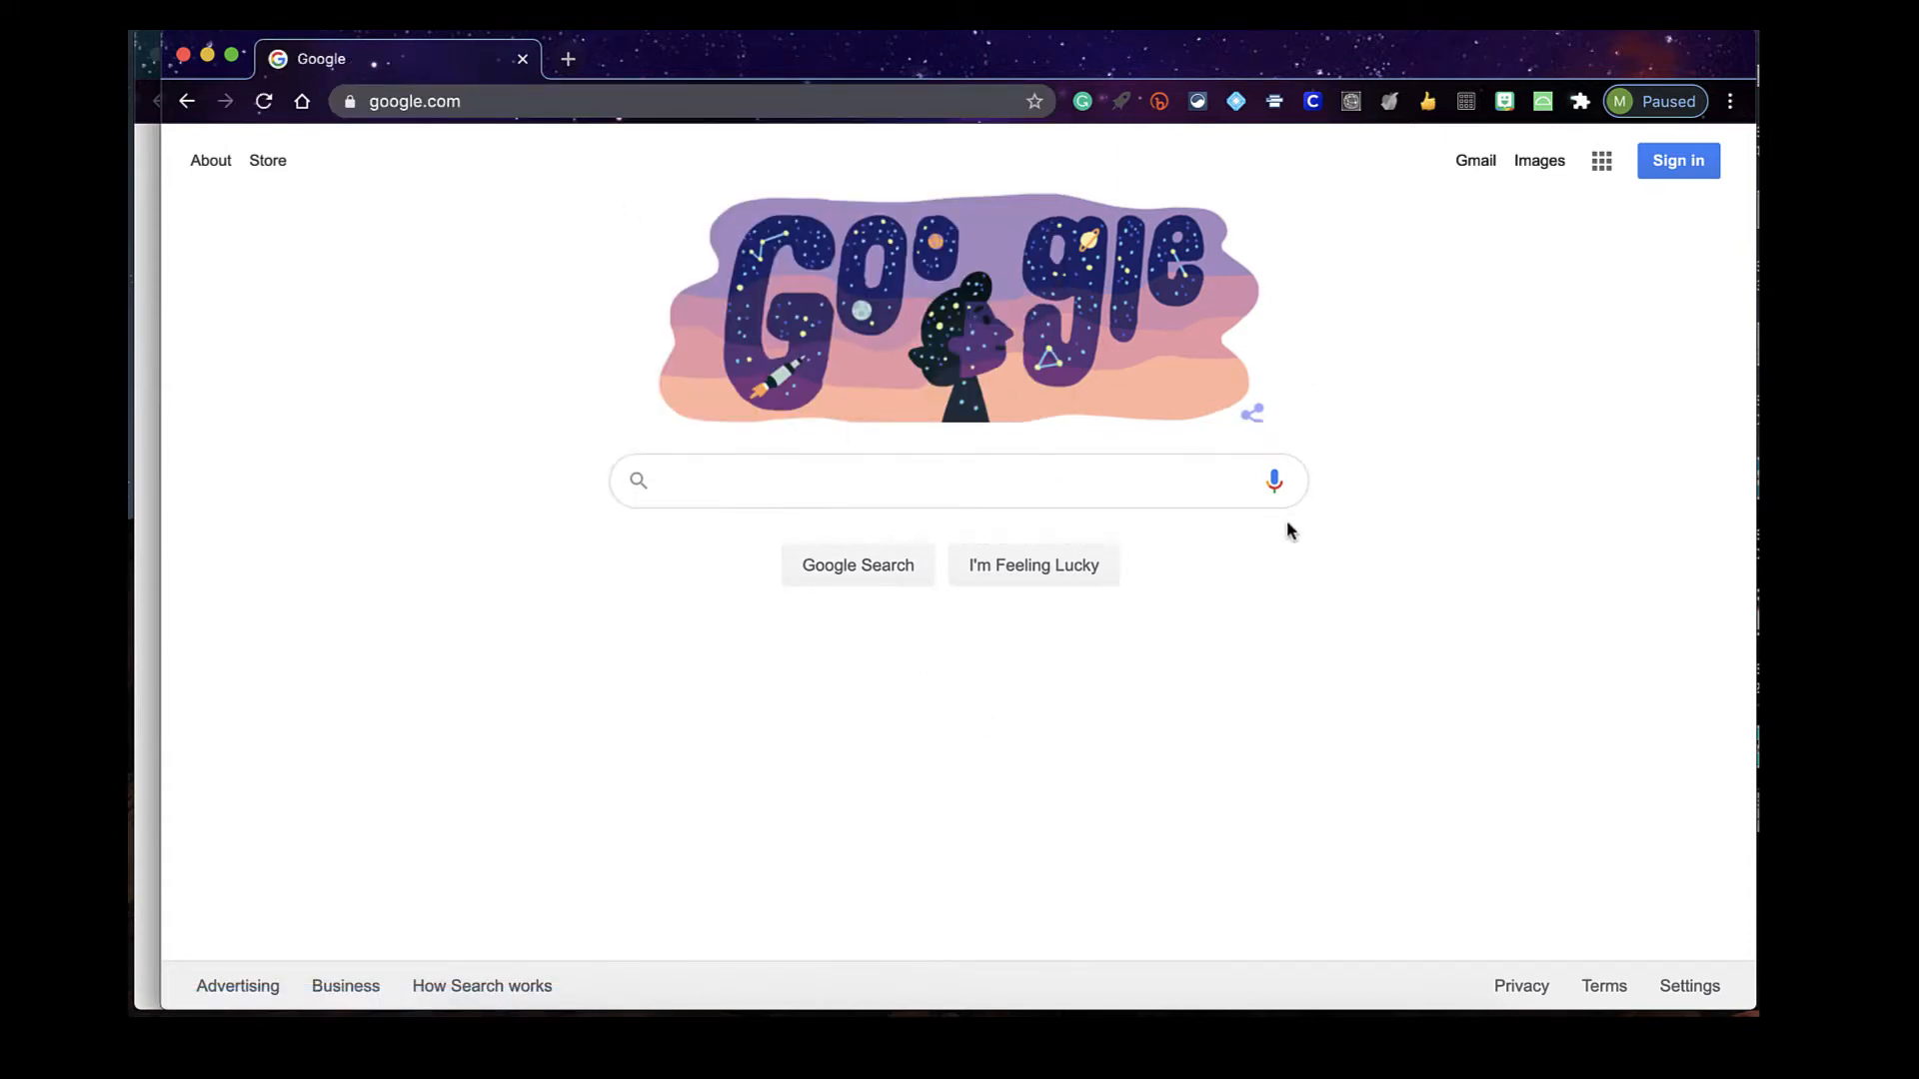
Sign in to Gmail as another account using the student's school email and password
{"action": "left_click", "coordinate": [1479, 164]}
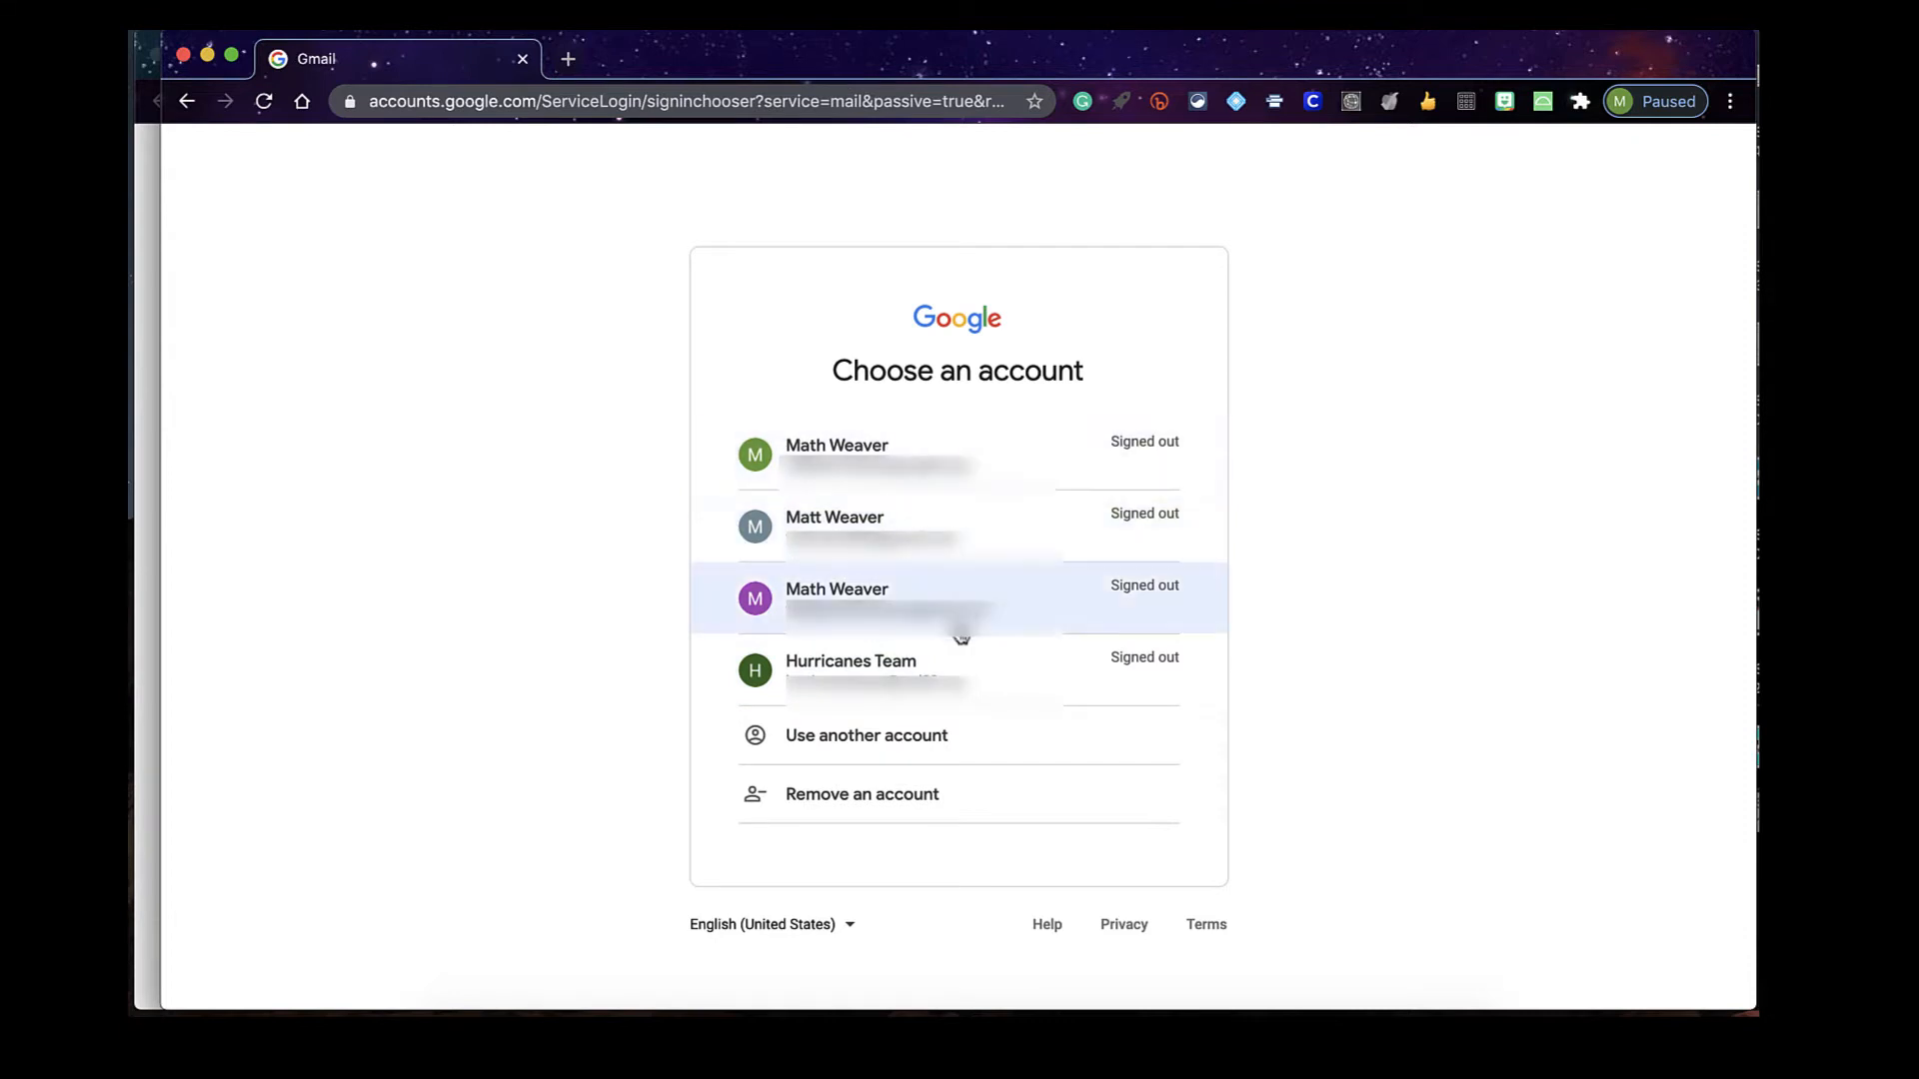
{"action": "left_click", "coordinate": [912, 739]}
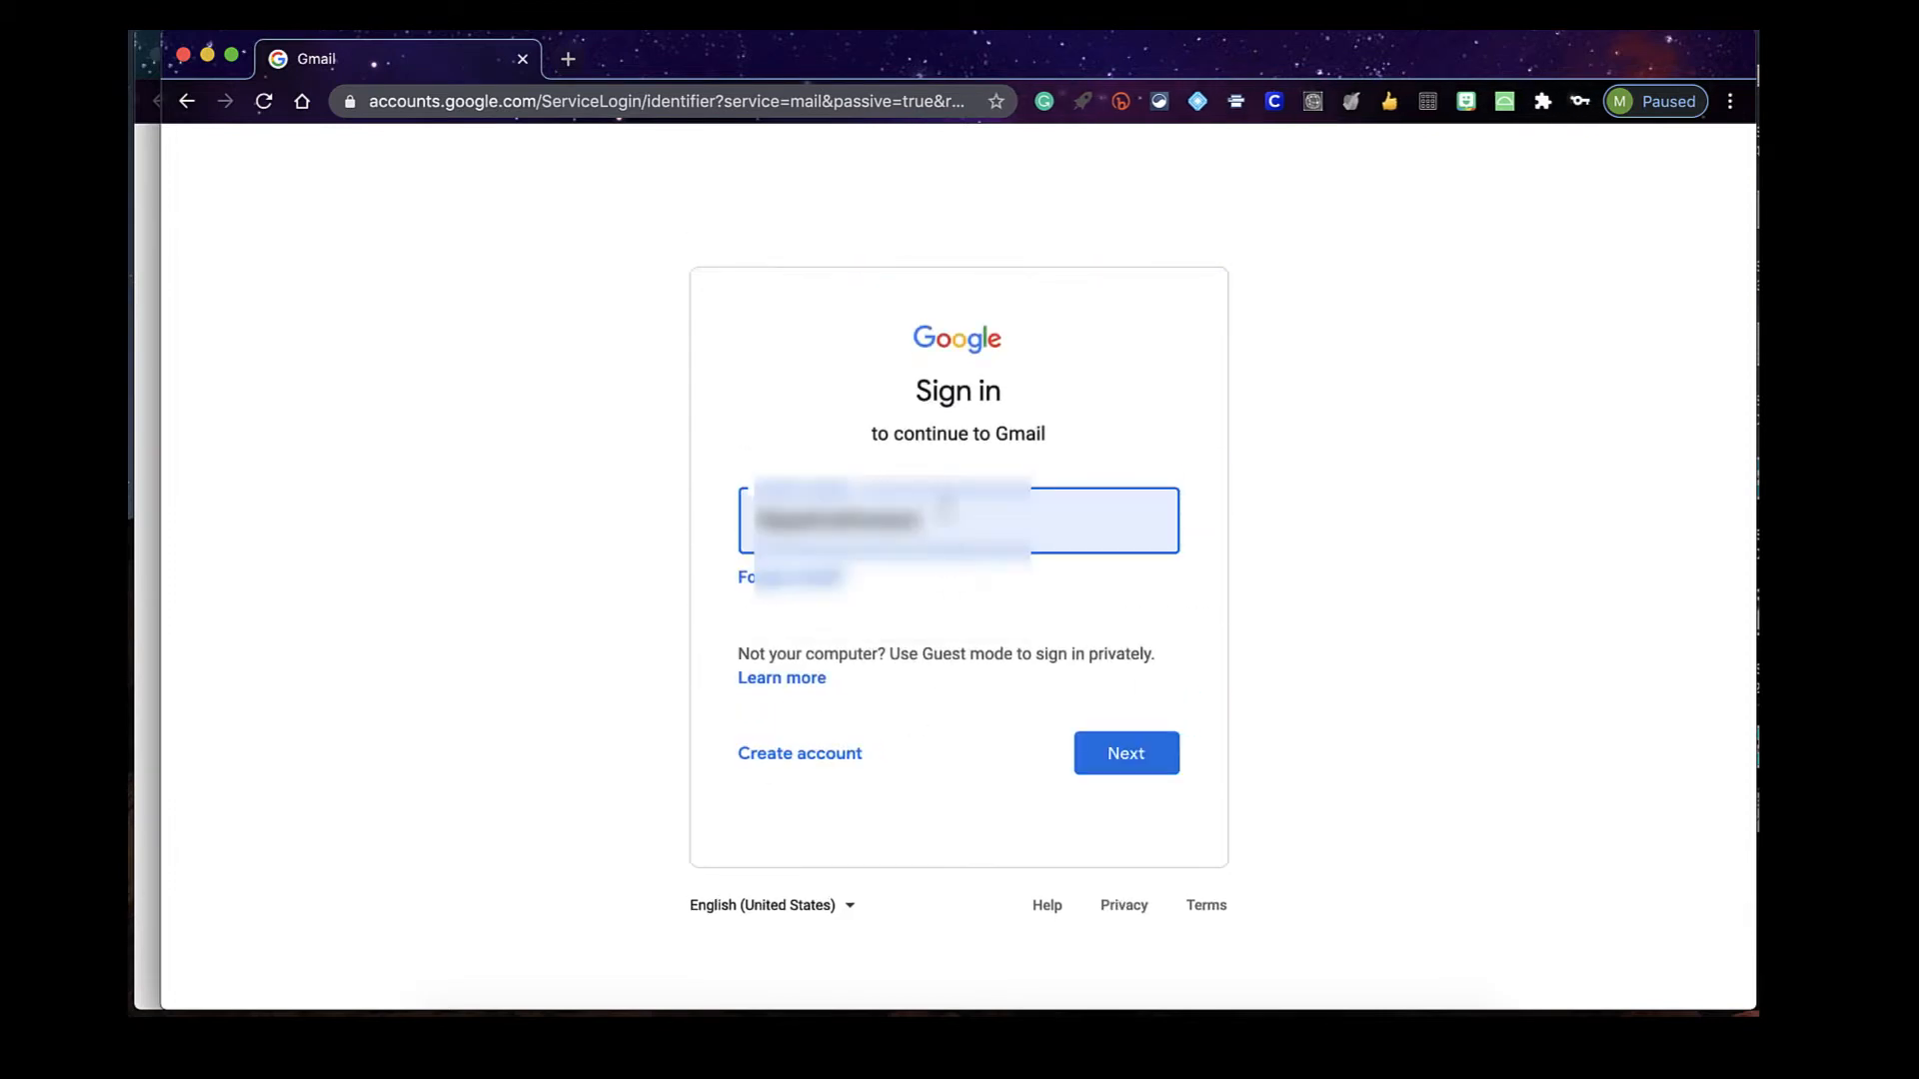
{"action": "left_click", "coordinate": [940, 504]}
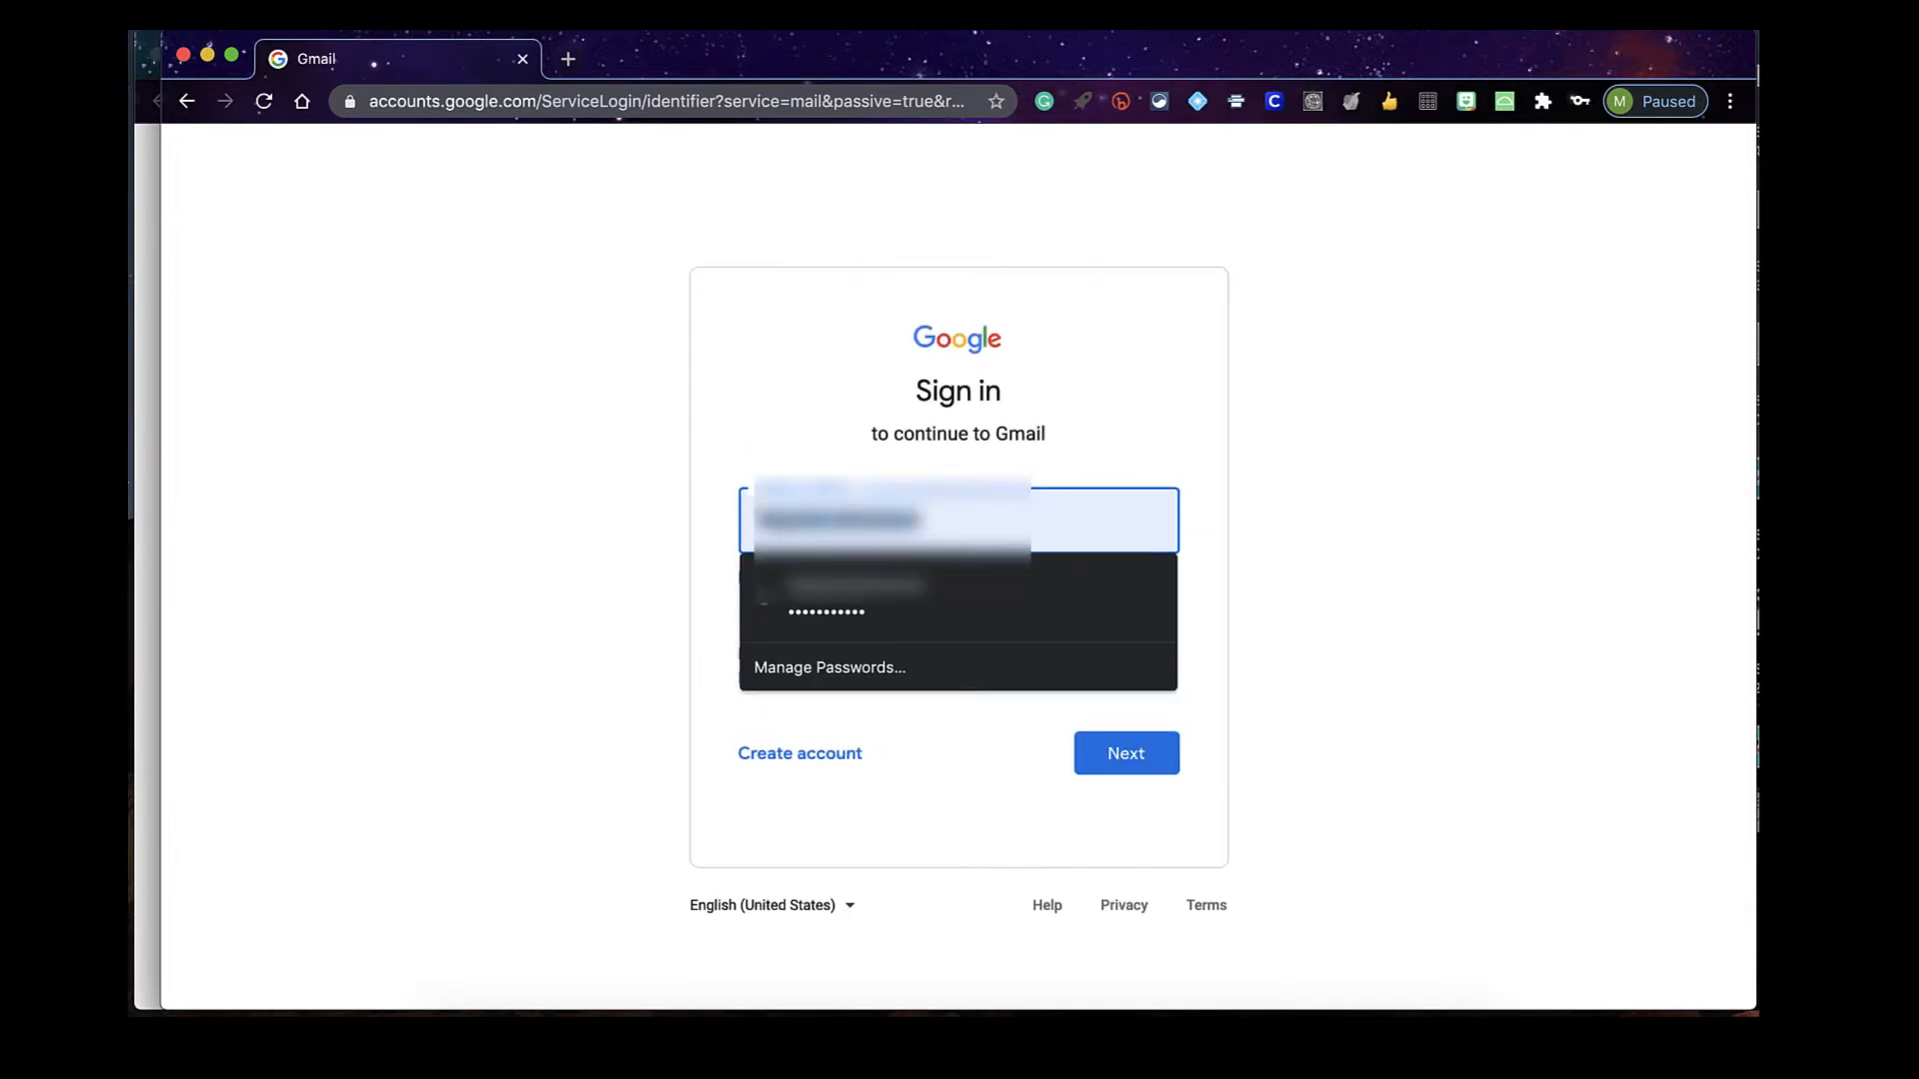
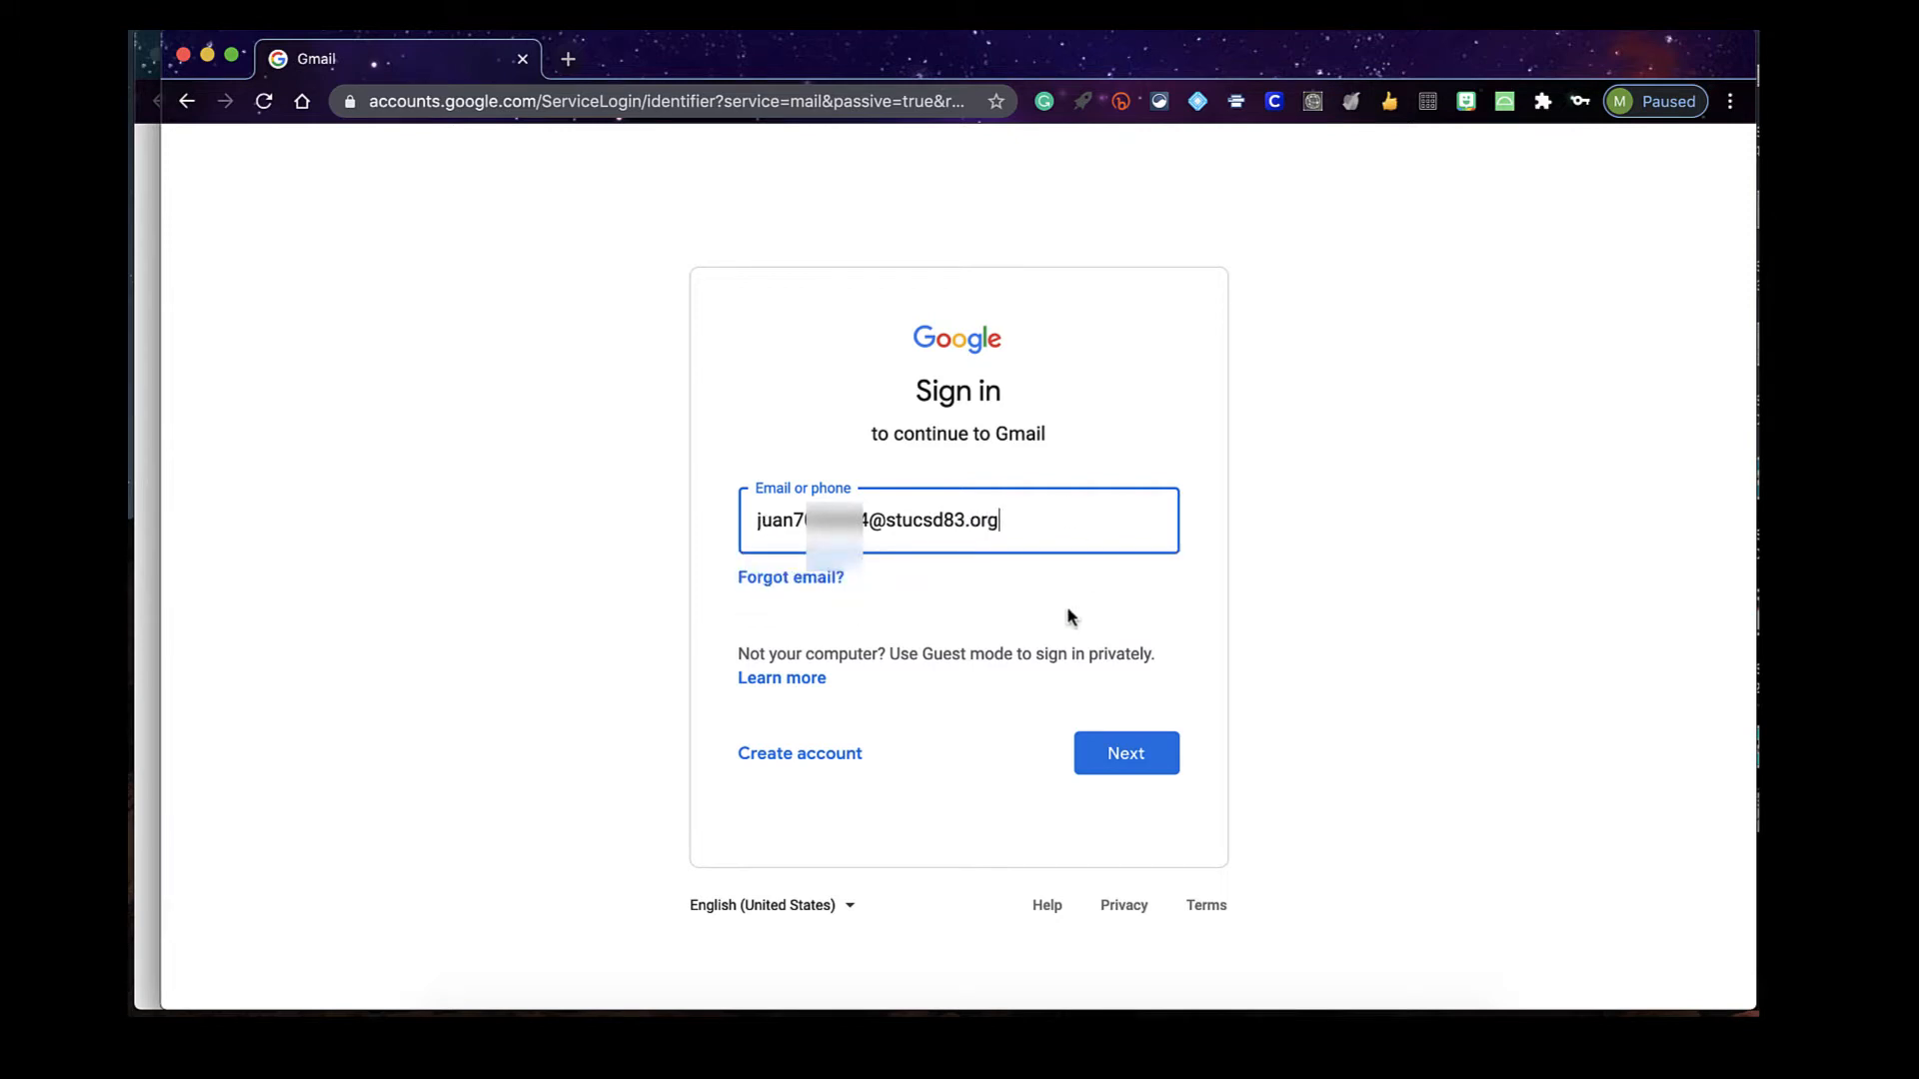
{"action": "left_click", "coordinate": [1111, 759]}
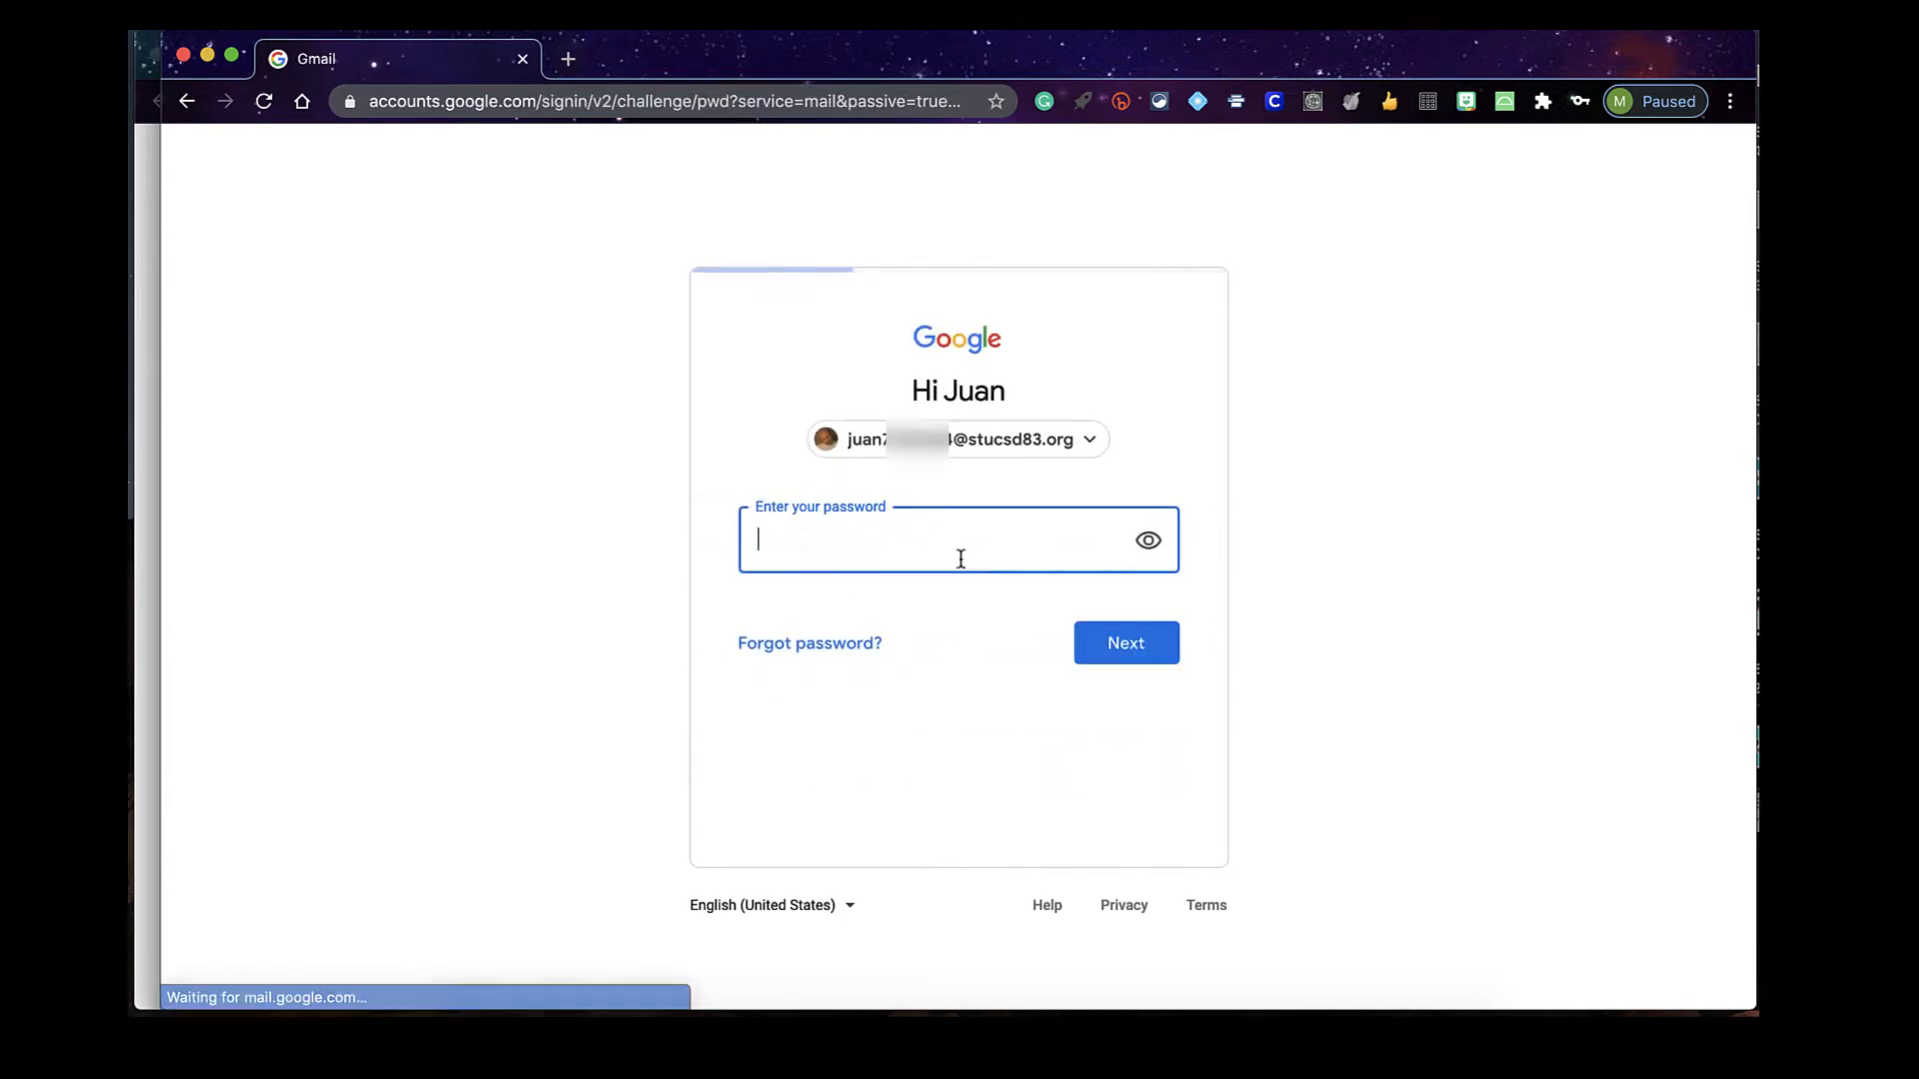
{"action": "left_click", "coordinate": [957, 558]}
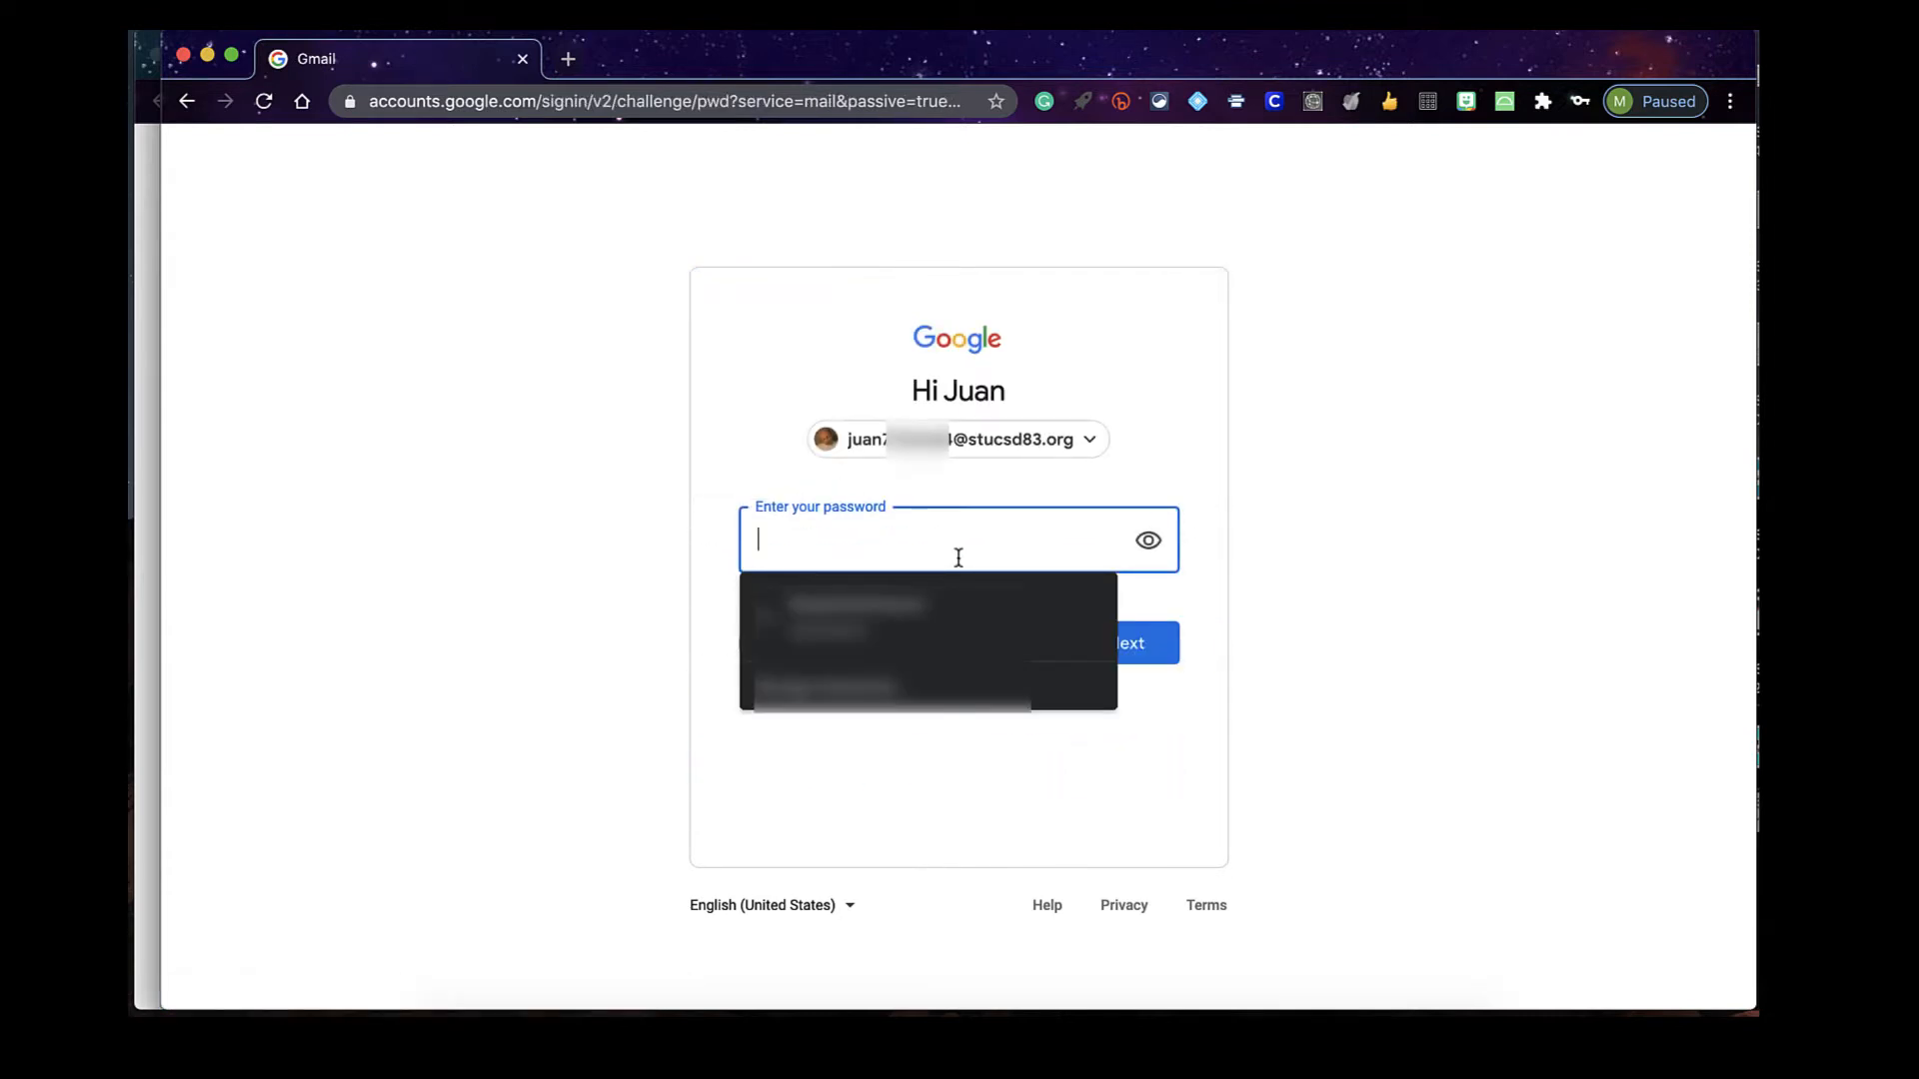
{"action": "type", "text": "*****"}
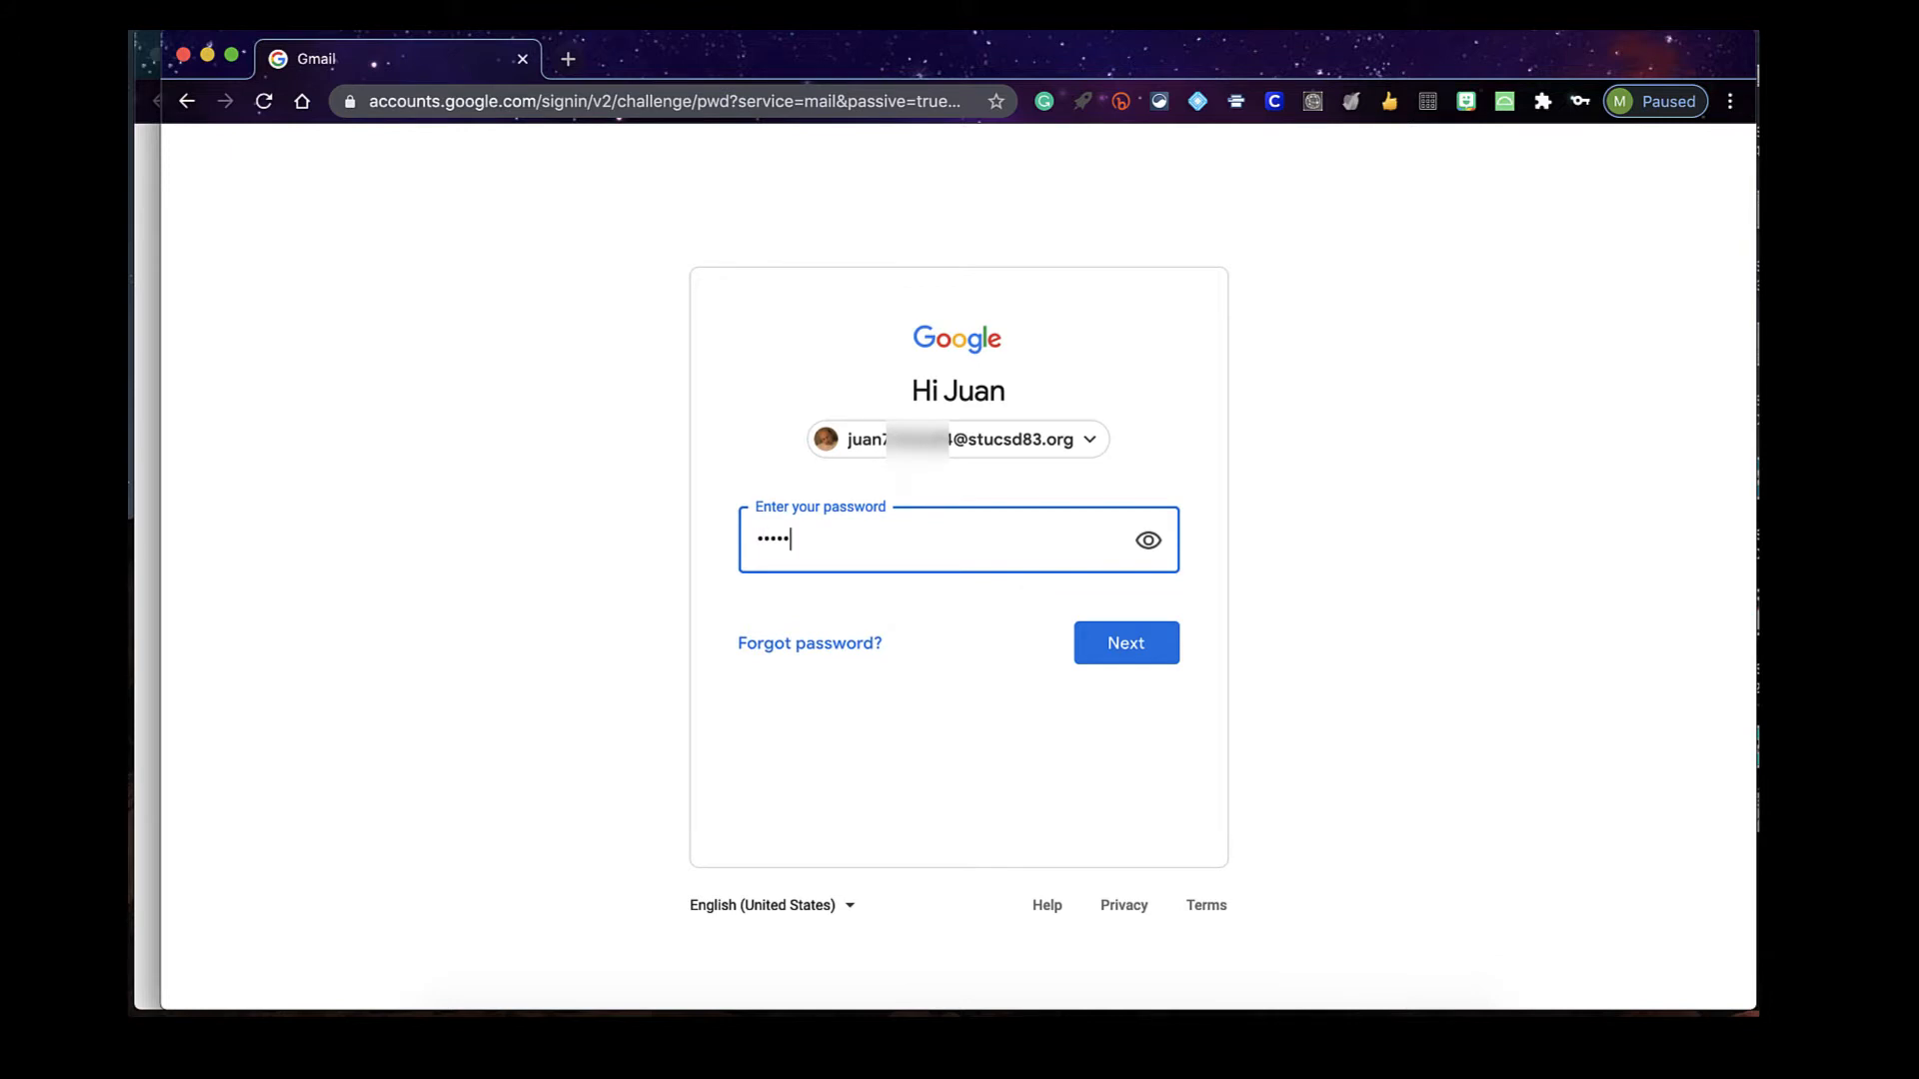
{"action": "type", "text": "***"}
{"action": "key", "text": "Return"}
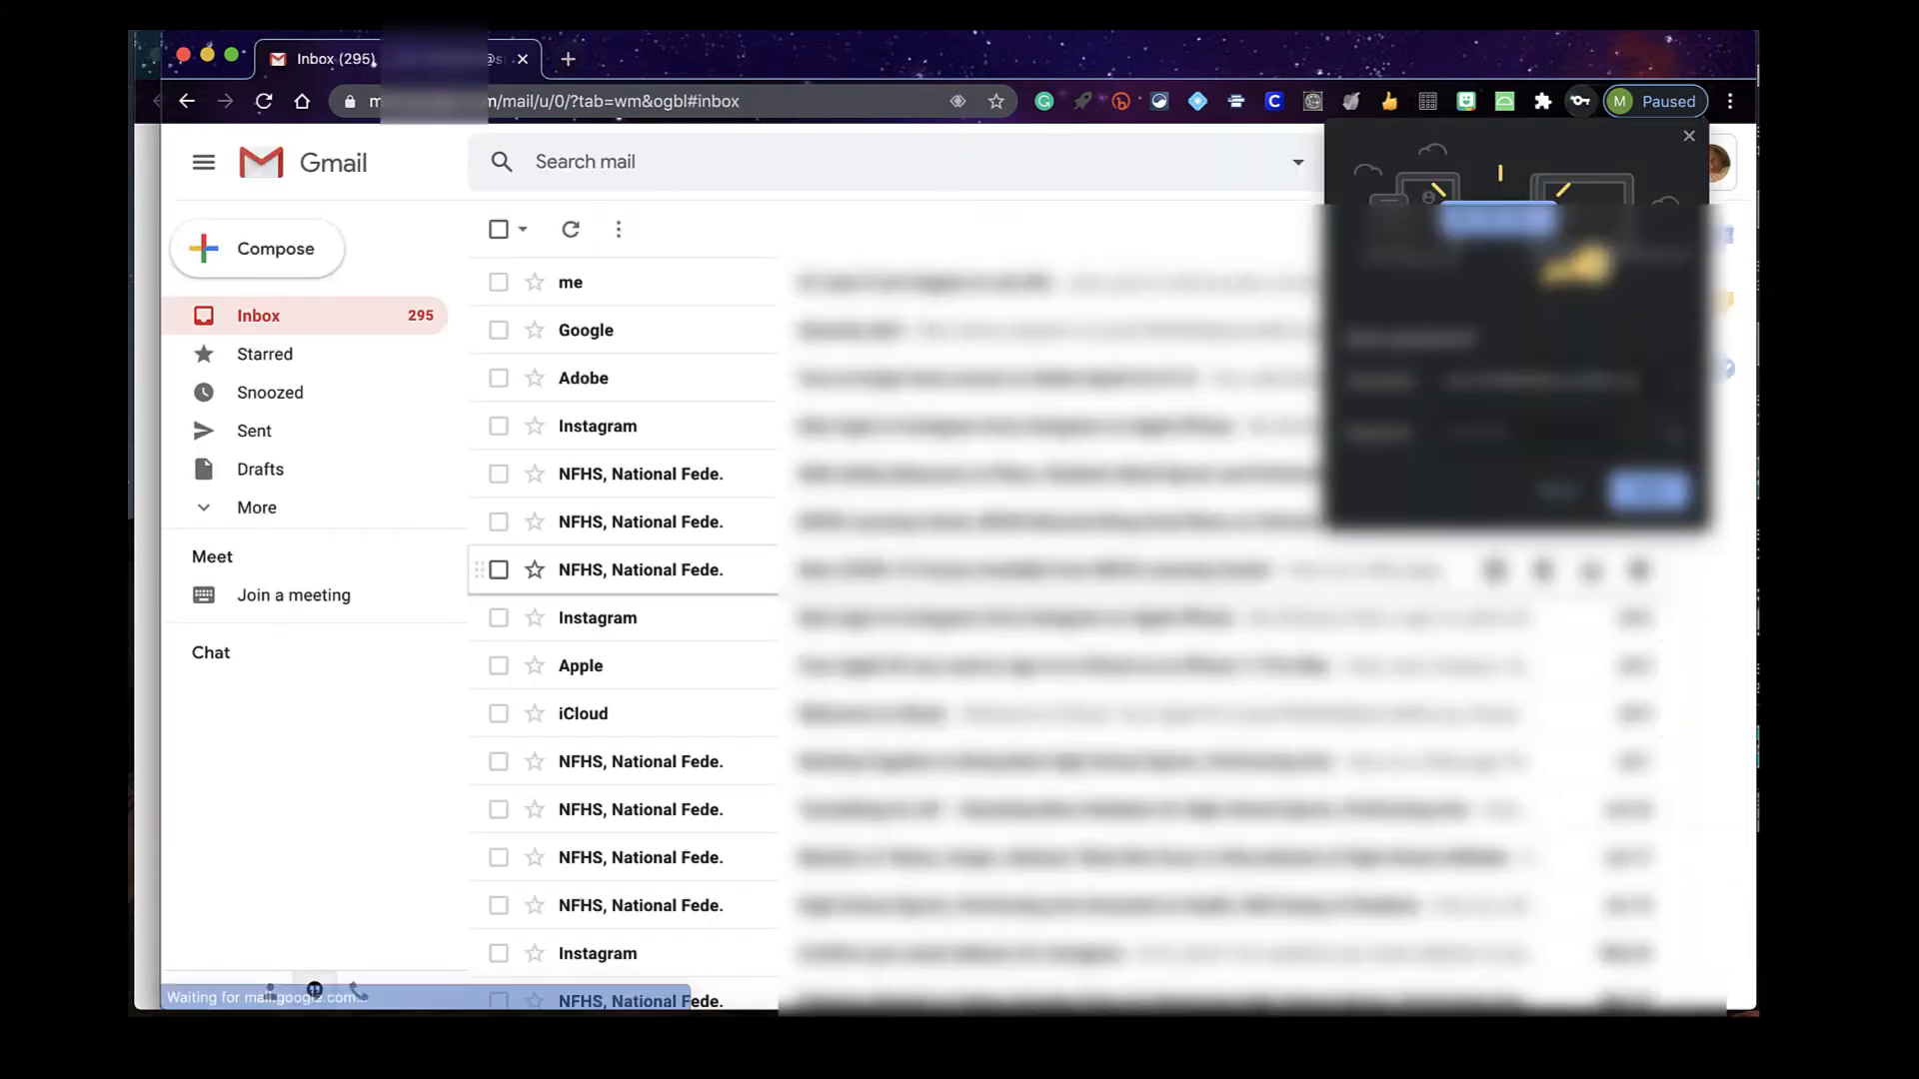
Decline Chrome's offer to save the password and scroll through the inbox
{"action": "left_click", "coordinate": [1569, 492]}
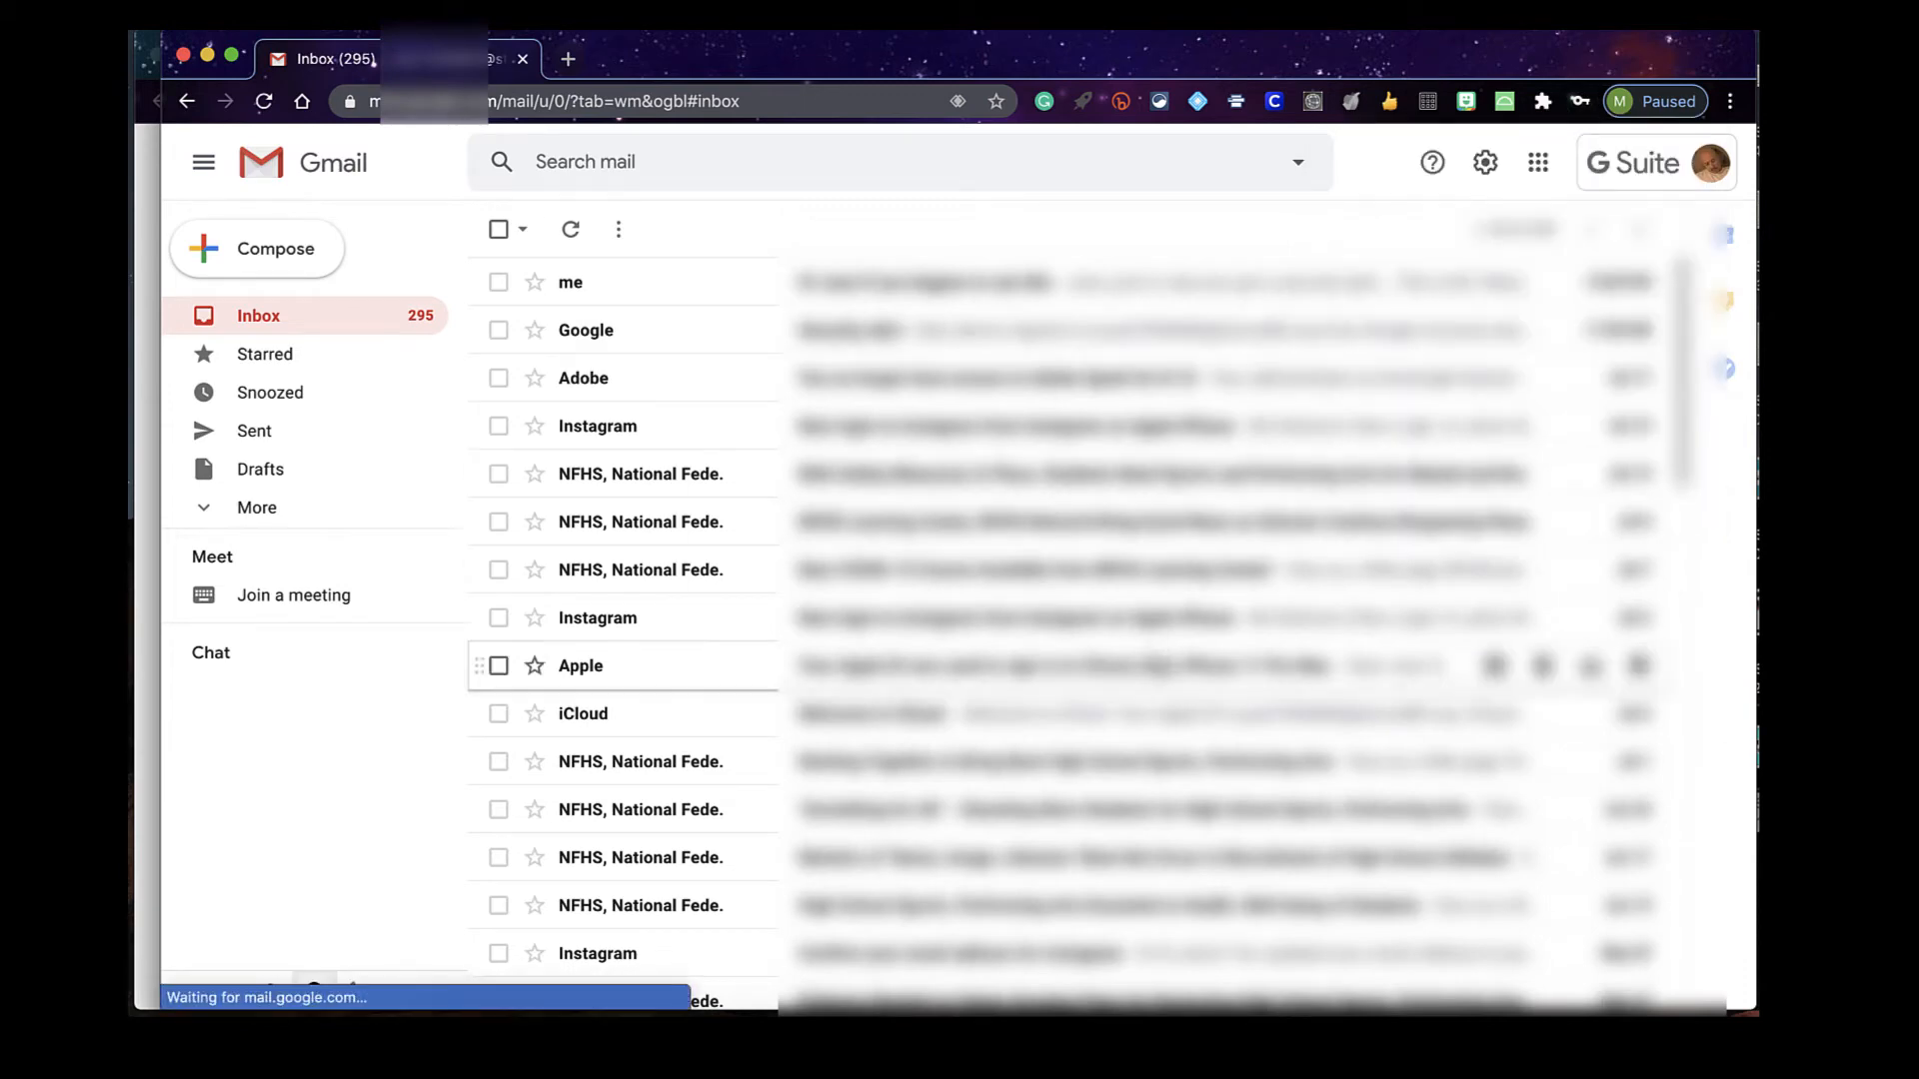
{"action": "scroll", "coordinate": [1124, 679], "scroll_direction": "down", "scroll_amount": 2}
{"action": "scroll", "coordinate": [1123, 690], "scroll_direction": "down", "scroll_amount": 5}
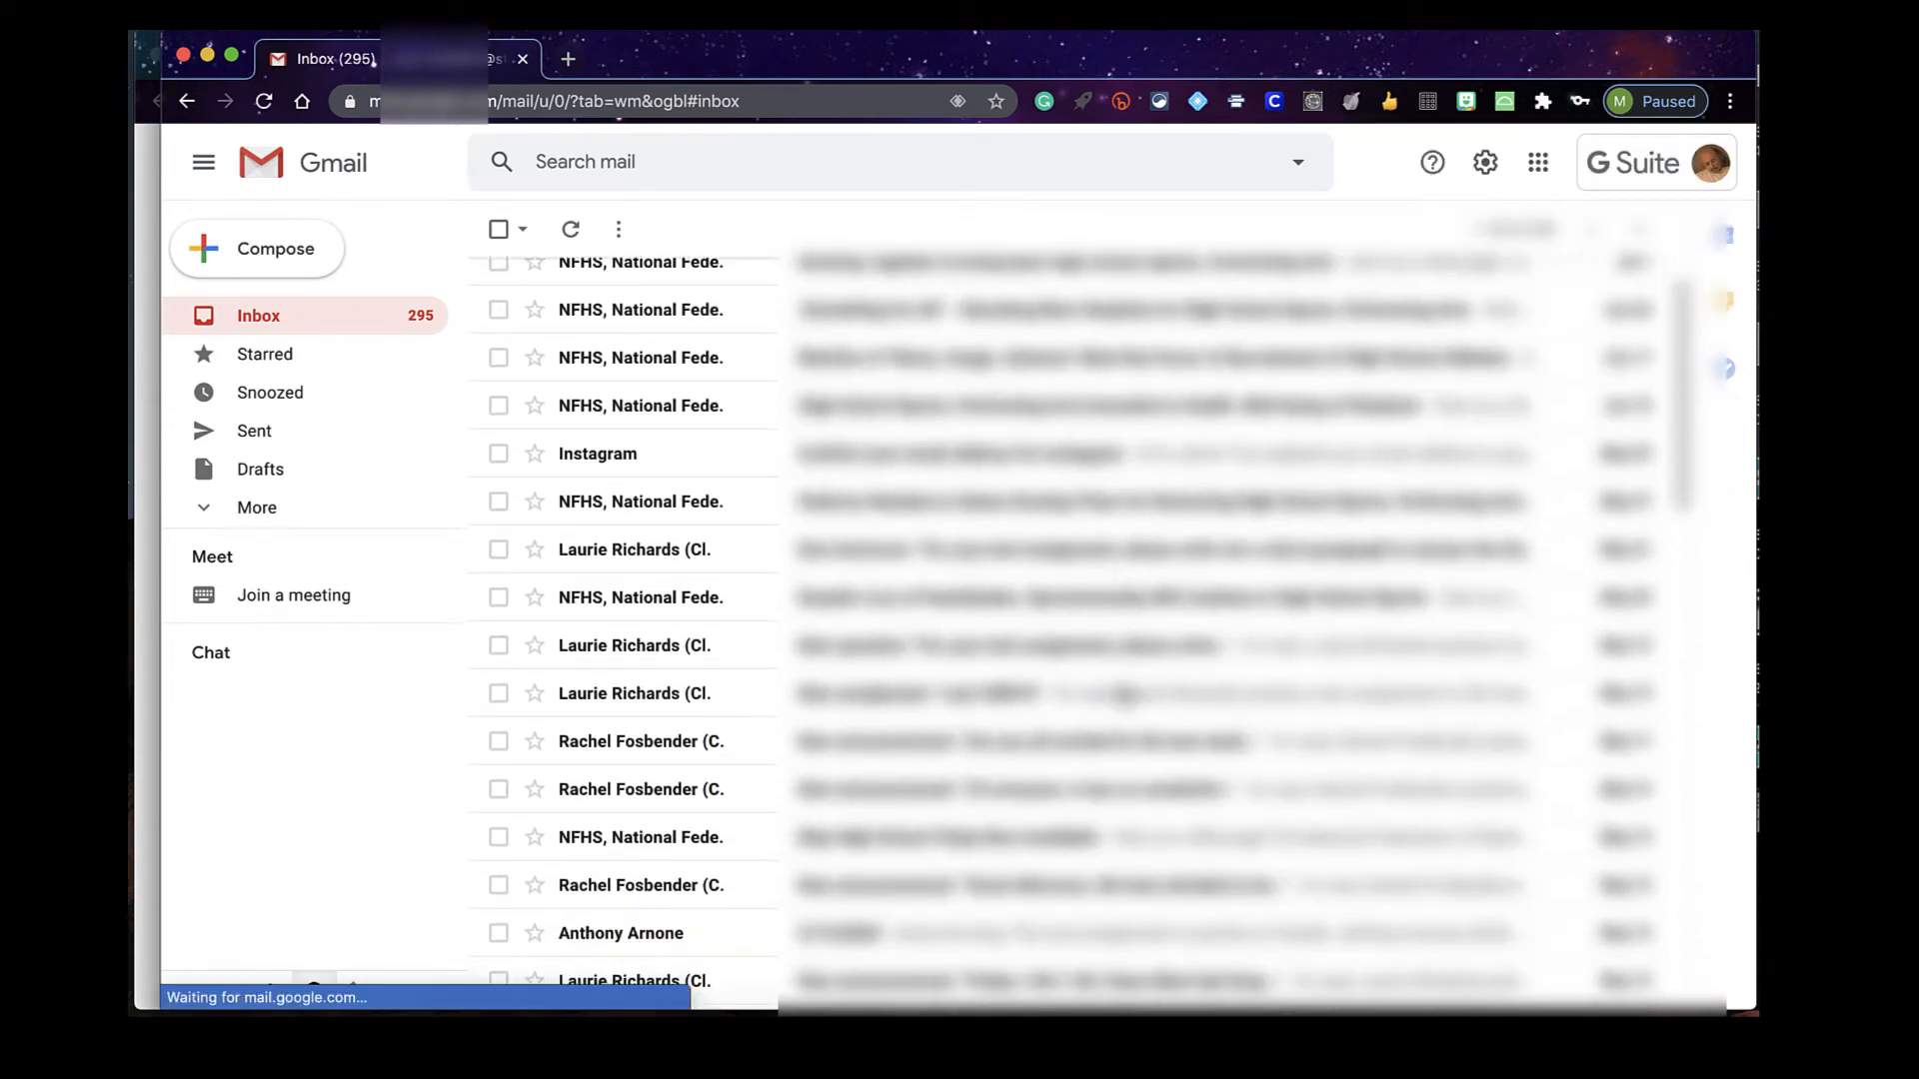
{"action": "scroll", "coordinate": [1128, 426], "scroll_direction": "up", "scroll_amount": 6}
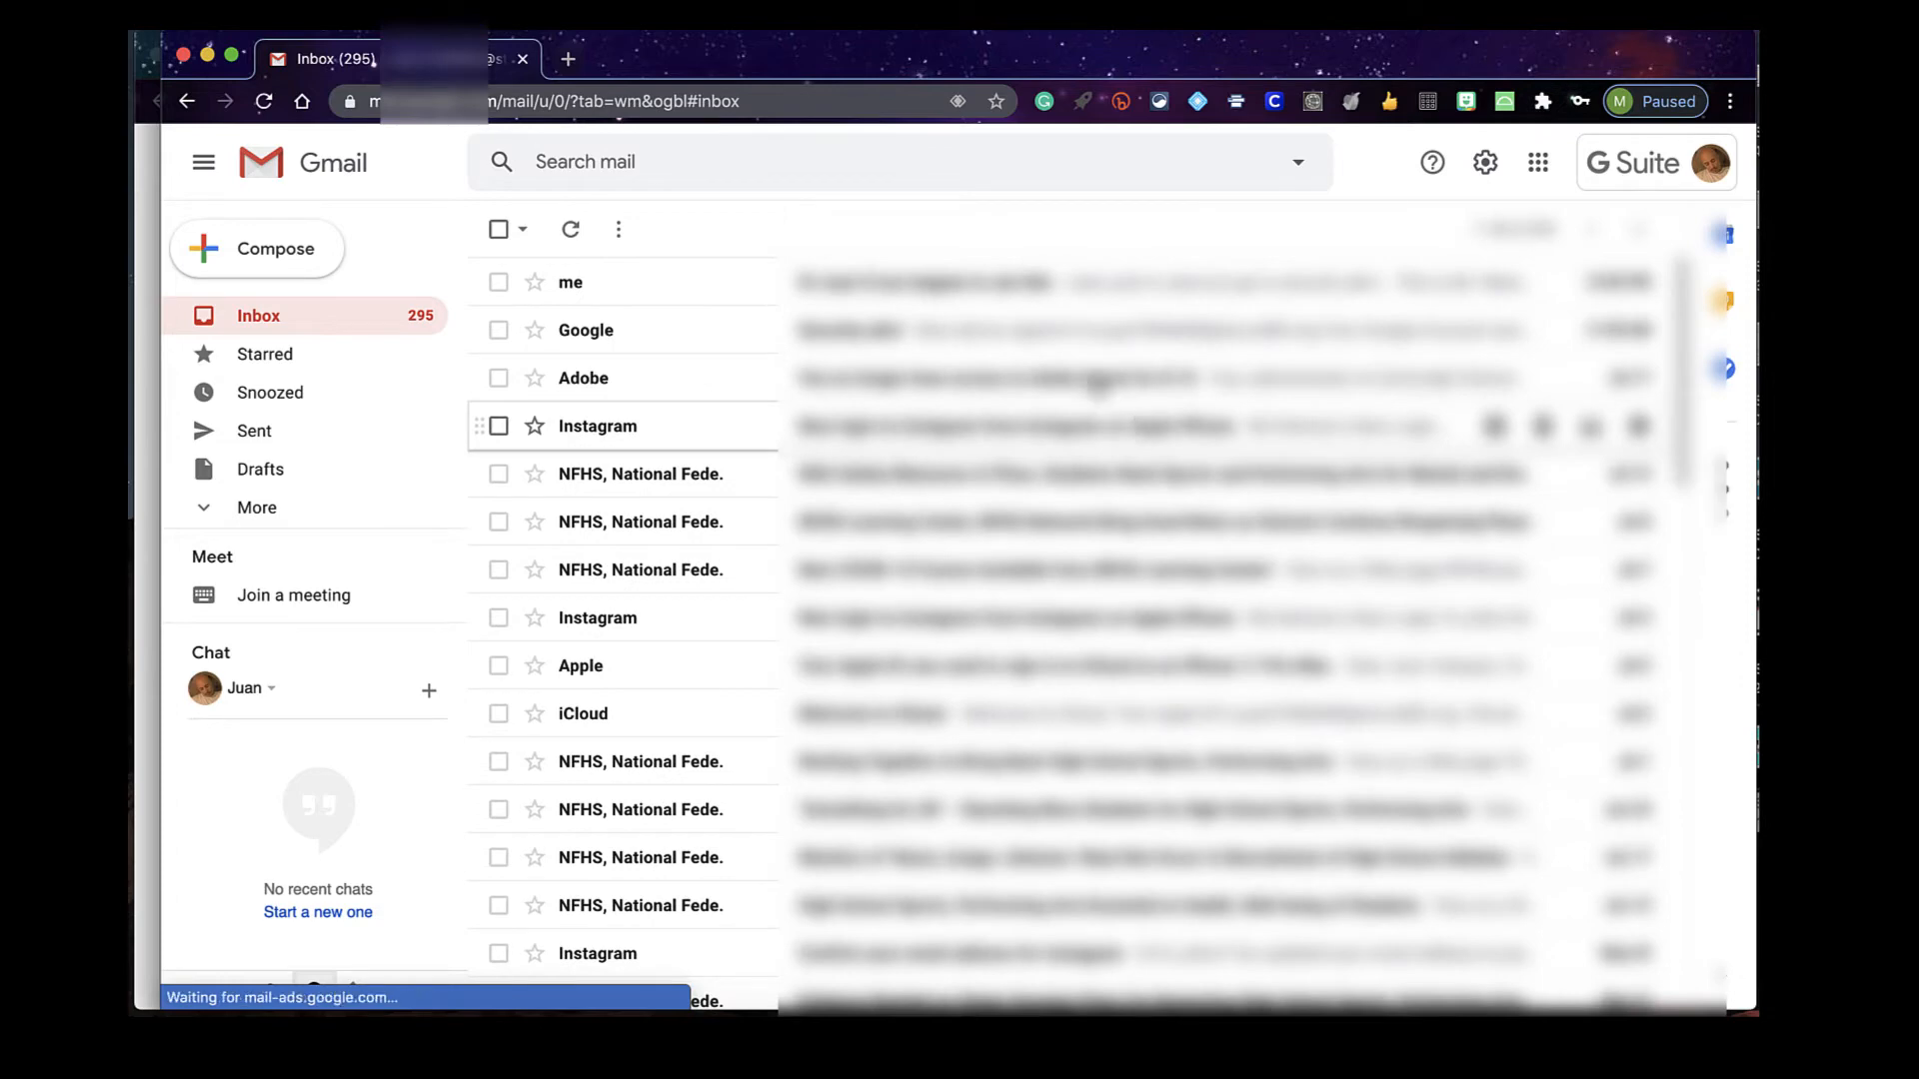
{"action": "scroll", "coordinate": [1035, 804], "scroll_direction": "down", "scroll_amount": 2}
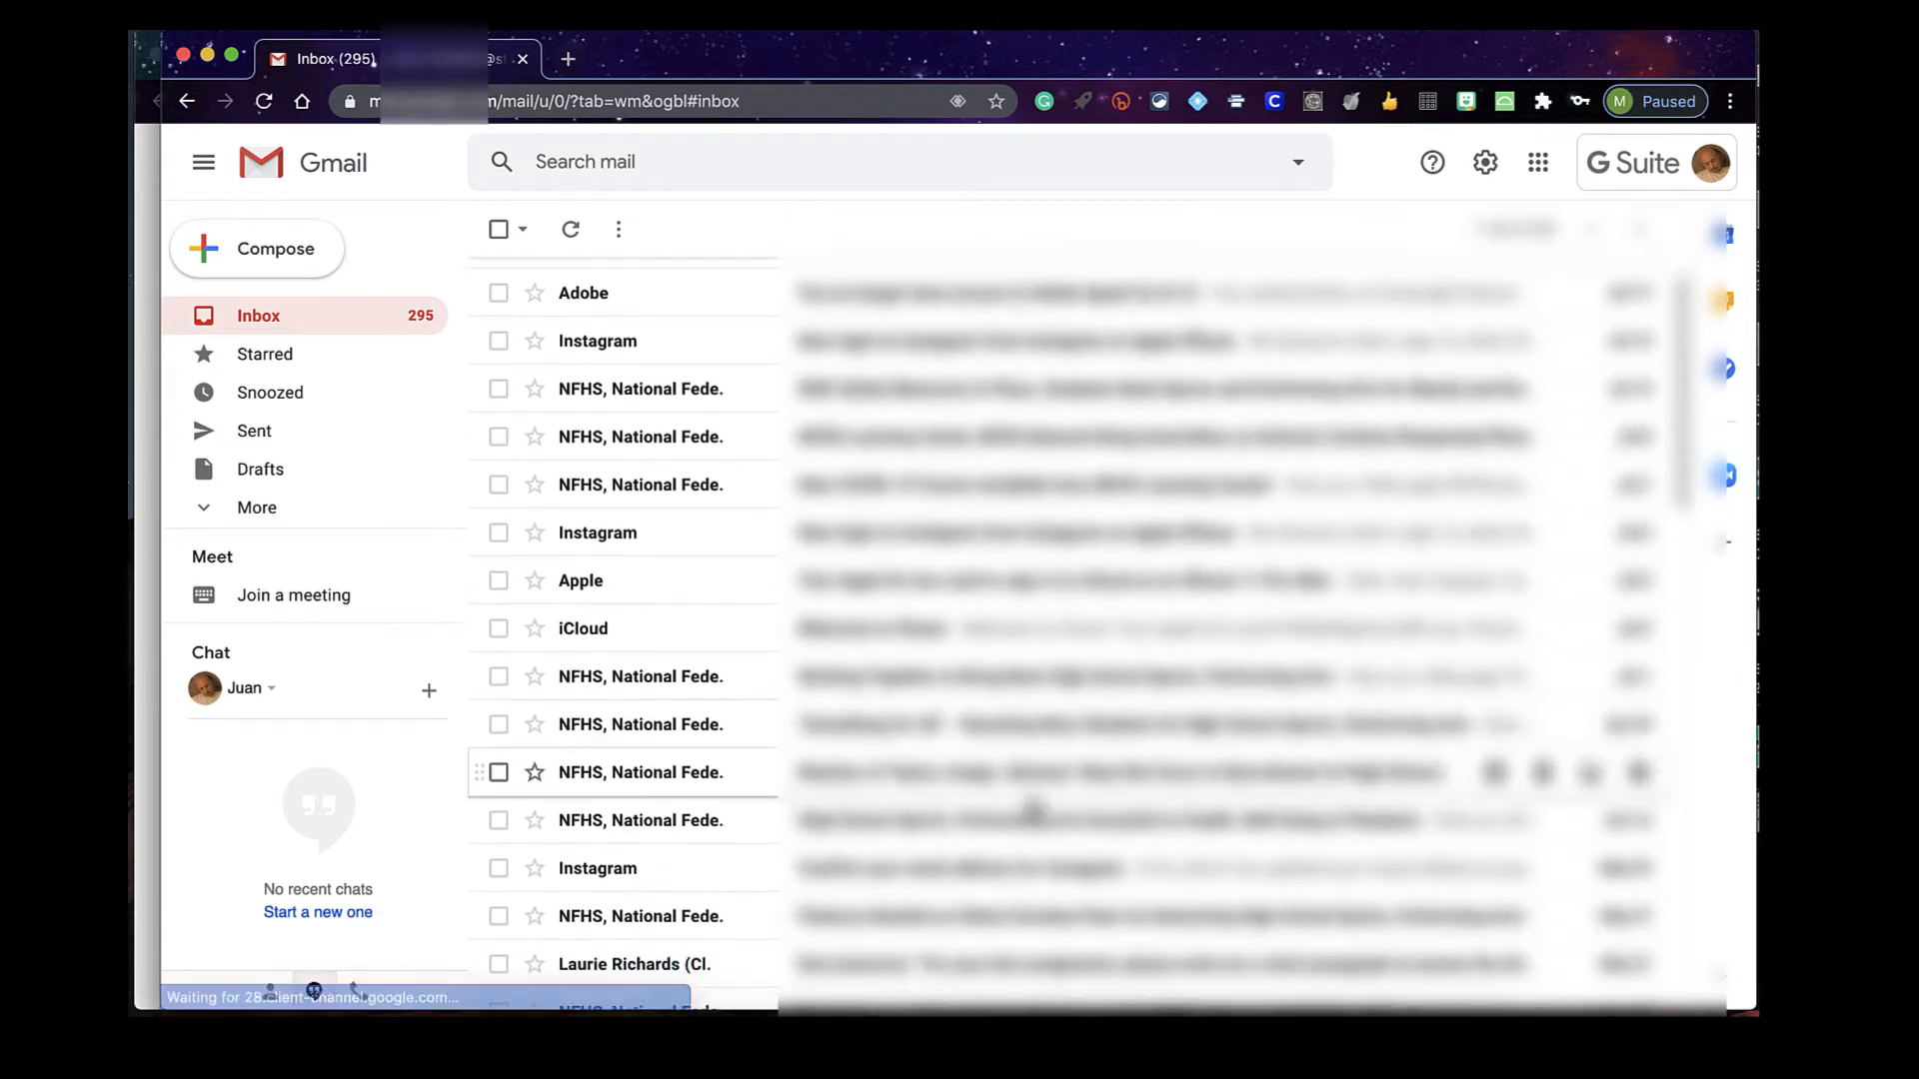
{"action": "scroll", "coordinate": [1034, 804], "scroll_direction": "up", "scroll_amount": 2}
Read the Google Classroom 'Due tomorrow' email, then return to the newest inbox emails
{"action": "left_click", "coordinate": [827, 742]}
{"action": "scroll", "coordinate": [954, 839], "scroll_direction": "down", "scroll_amount": 10}
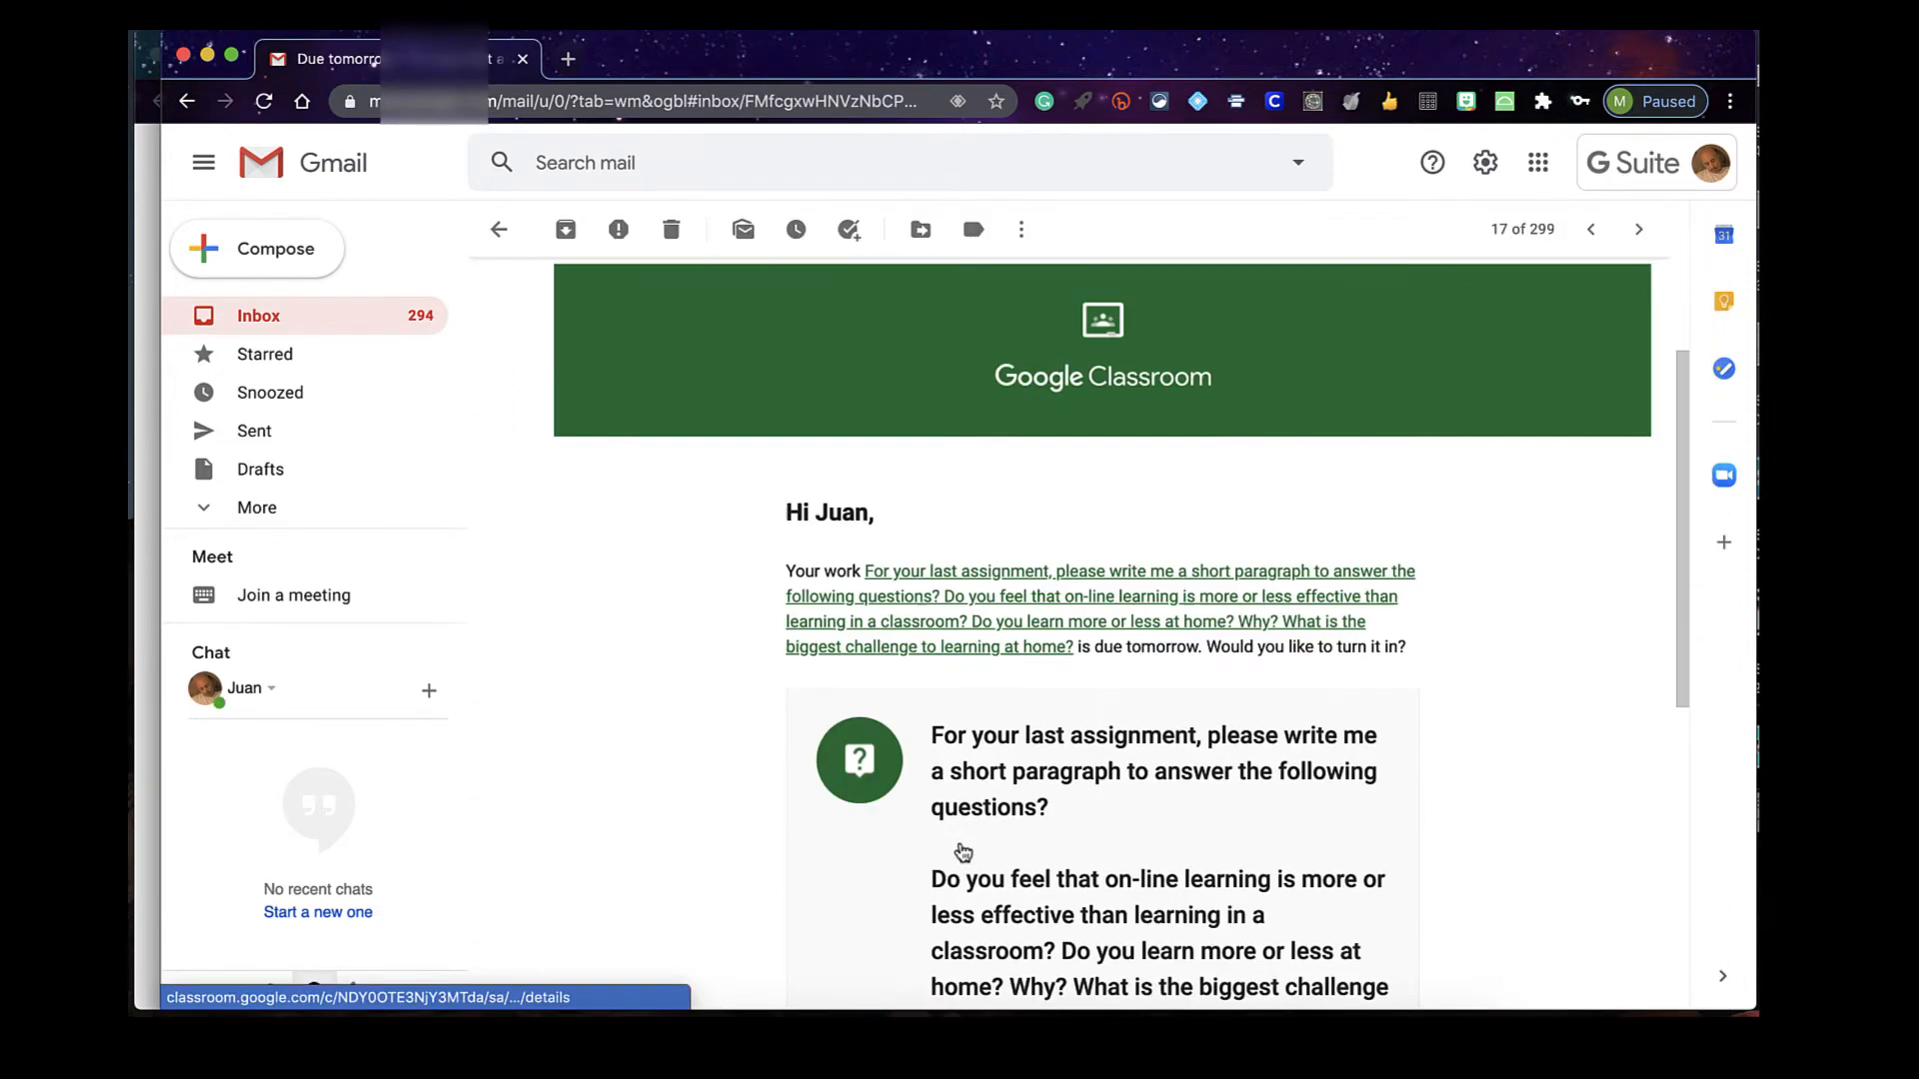
{"action": "scroll", "coordinate": [954, 840], "scroll_direction": "up", "scroll_amount": 10}
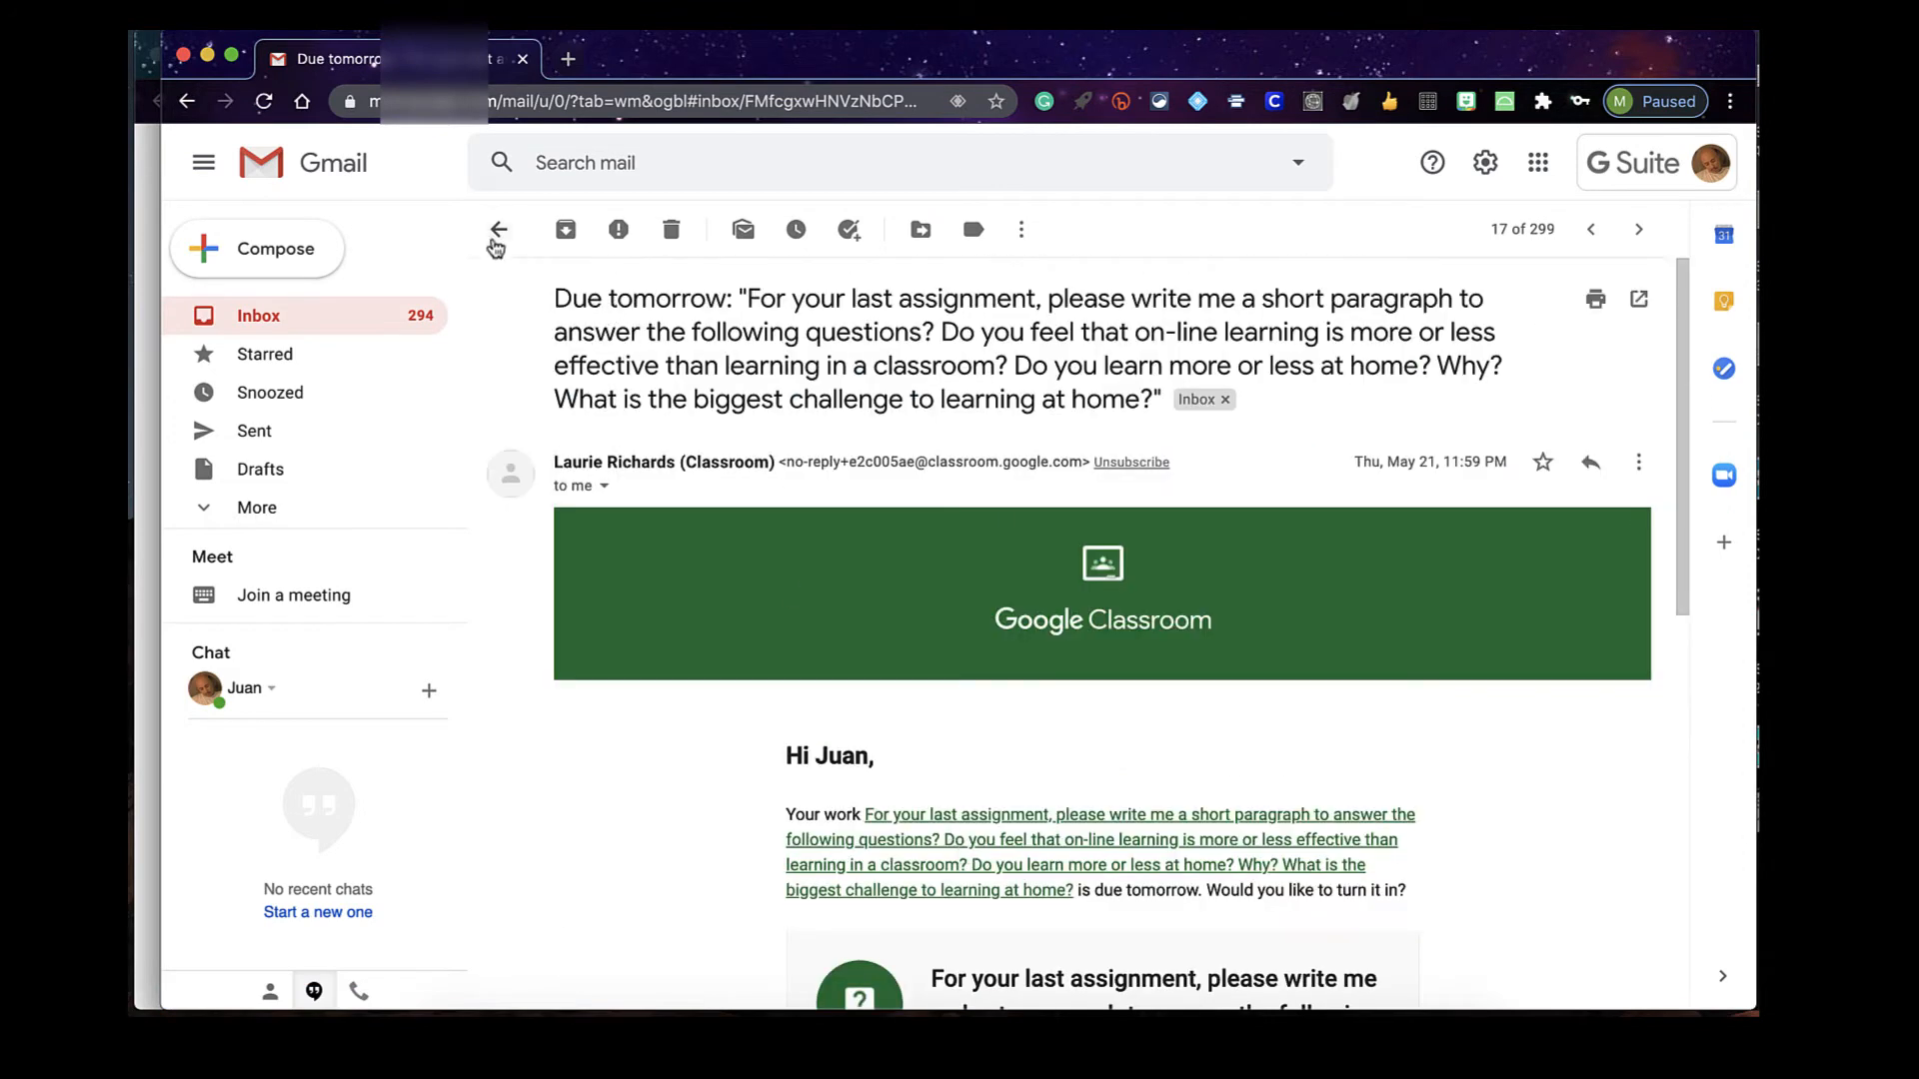
{"action": "left_click", "coordinate": [499, 229]}
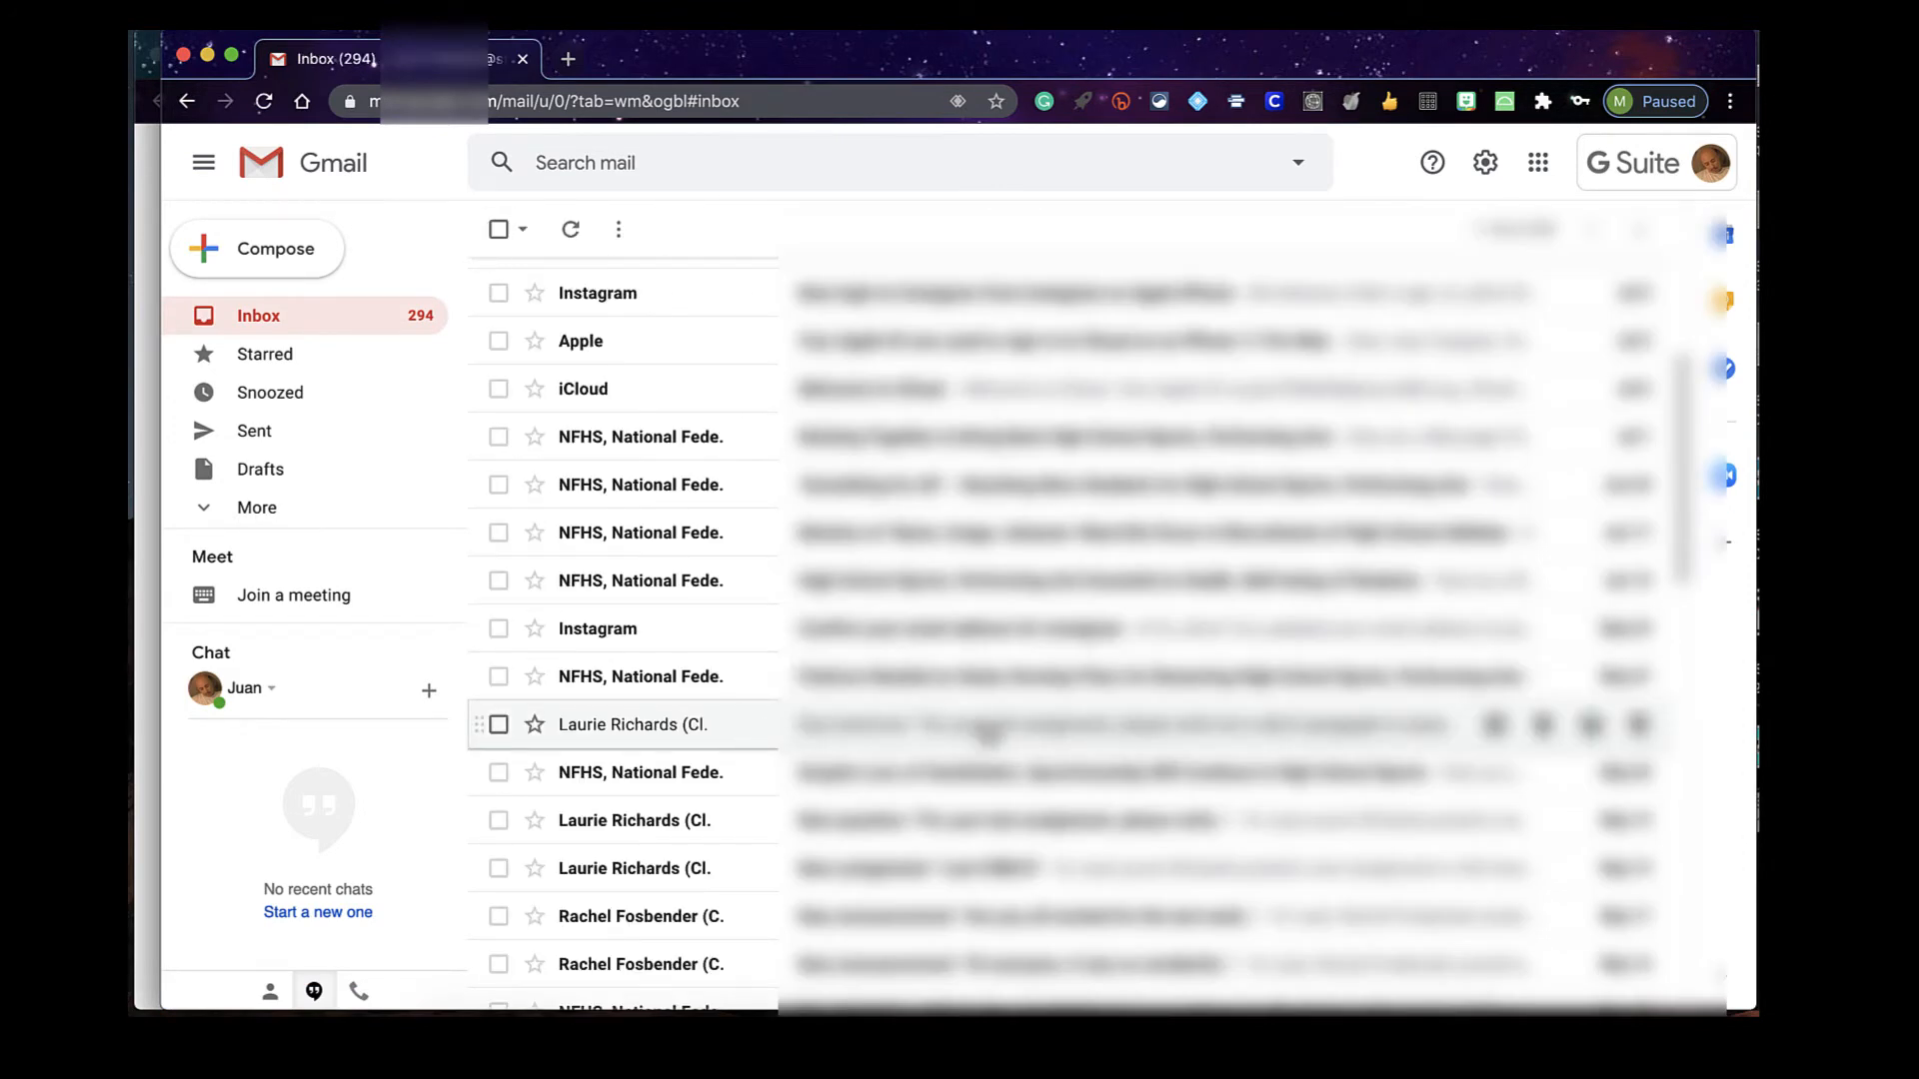
{"action": "scroll", "coordinate": [965, 667], "scroll_direction": "up", "scroll_amount": 3}
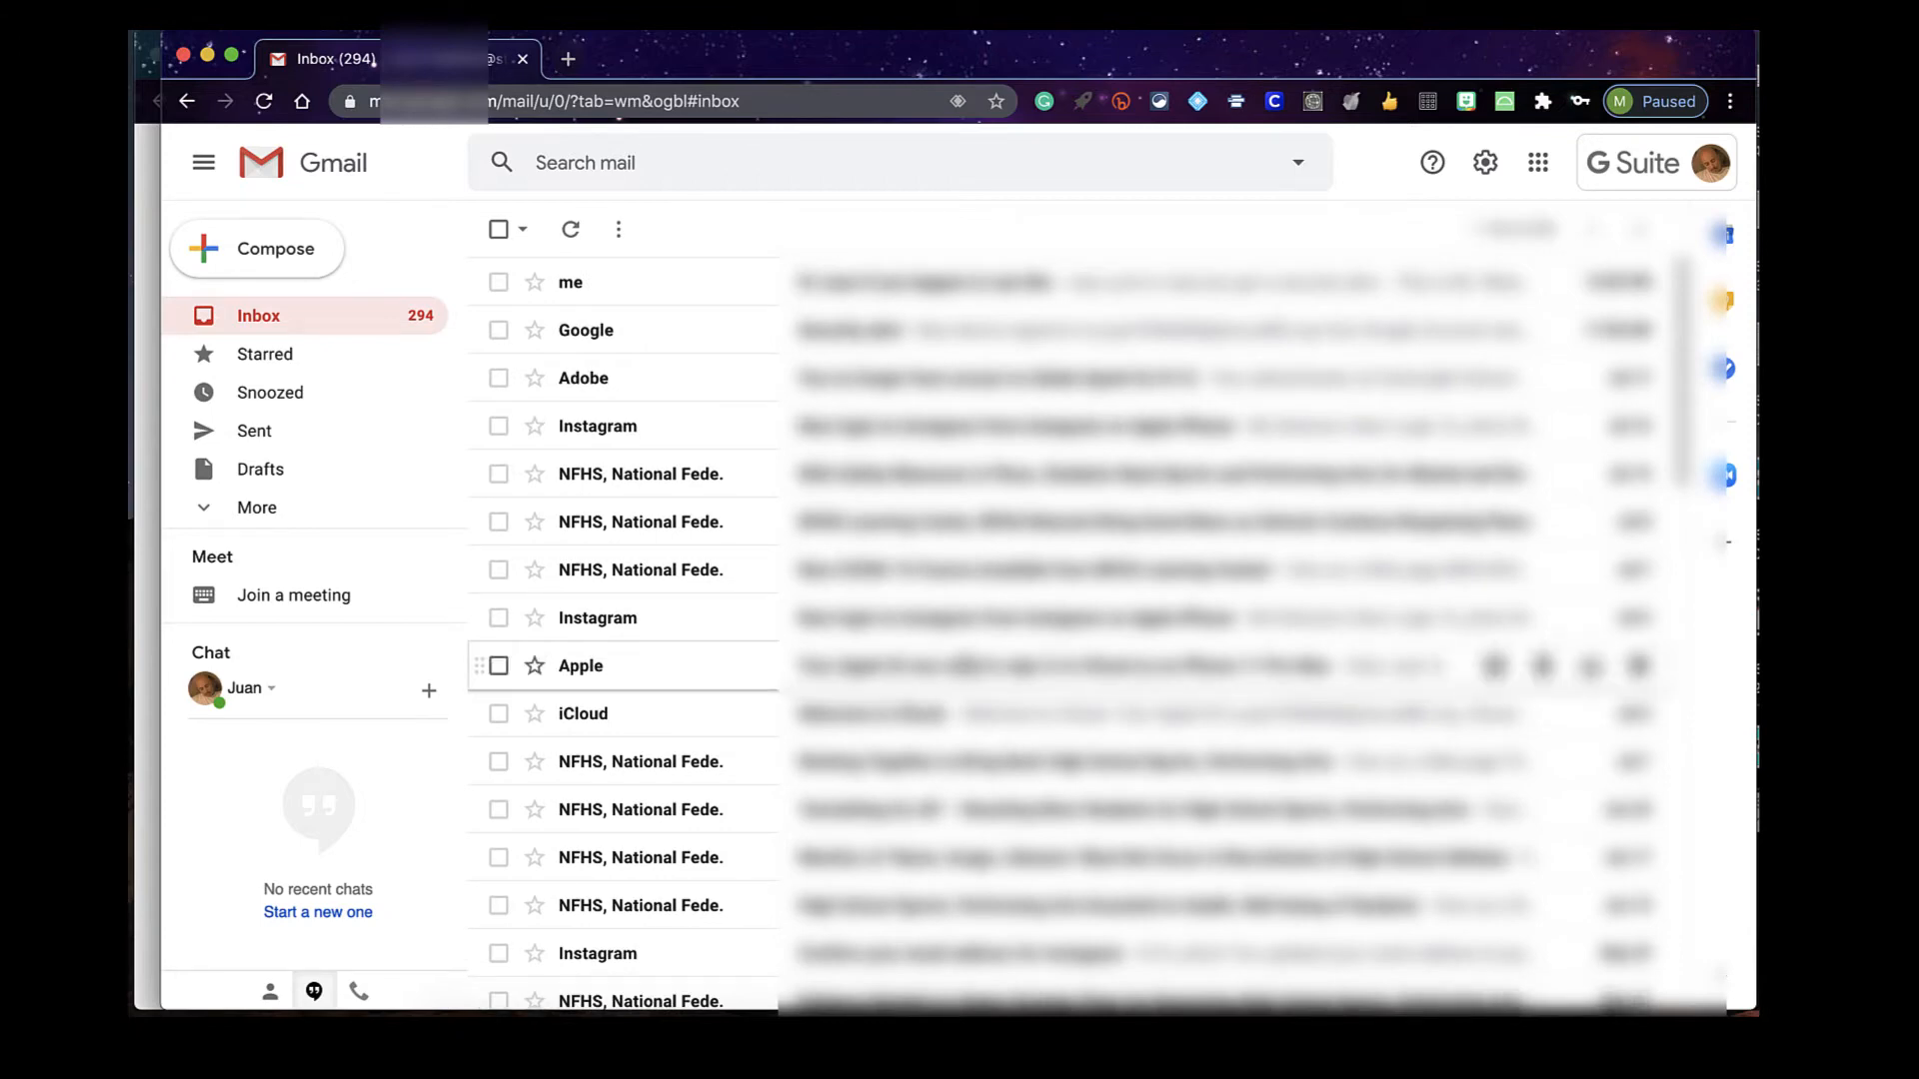
{"action": "scroll", "coordinate": [928, 612], "scroll_direction": "down", "scroll_amount": 5}
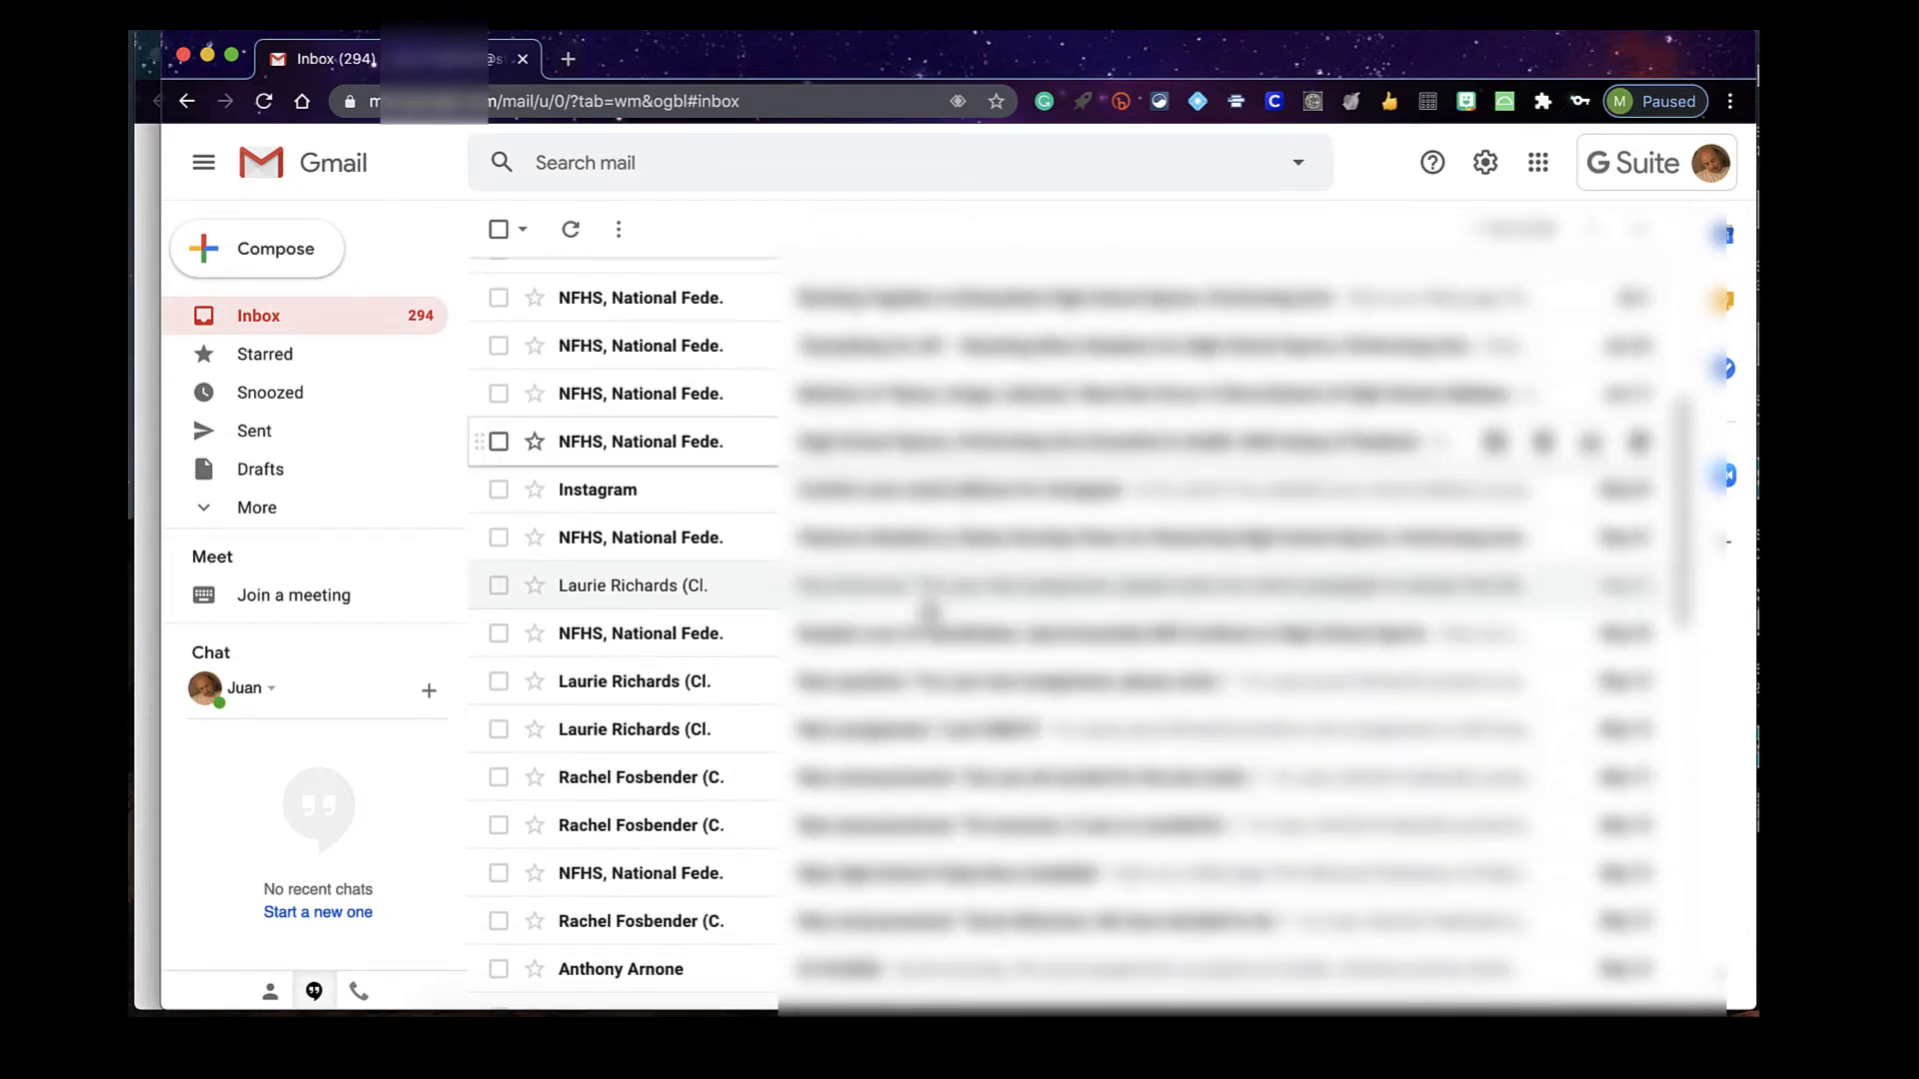
{"action": "left_click", "coordinate": [445, 312]}
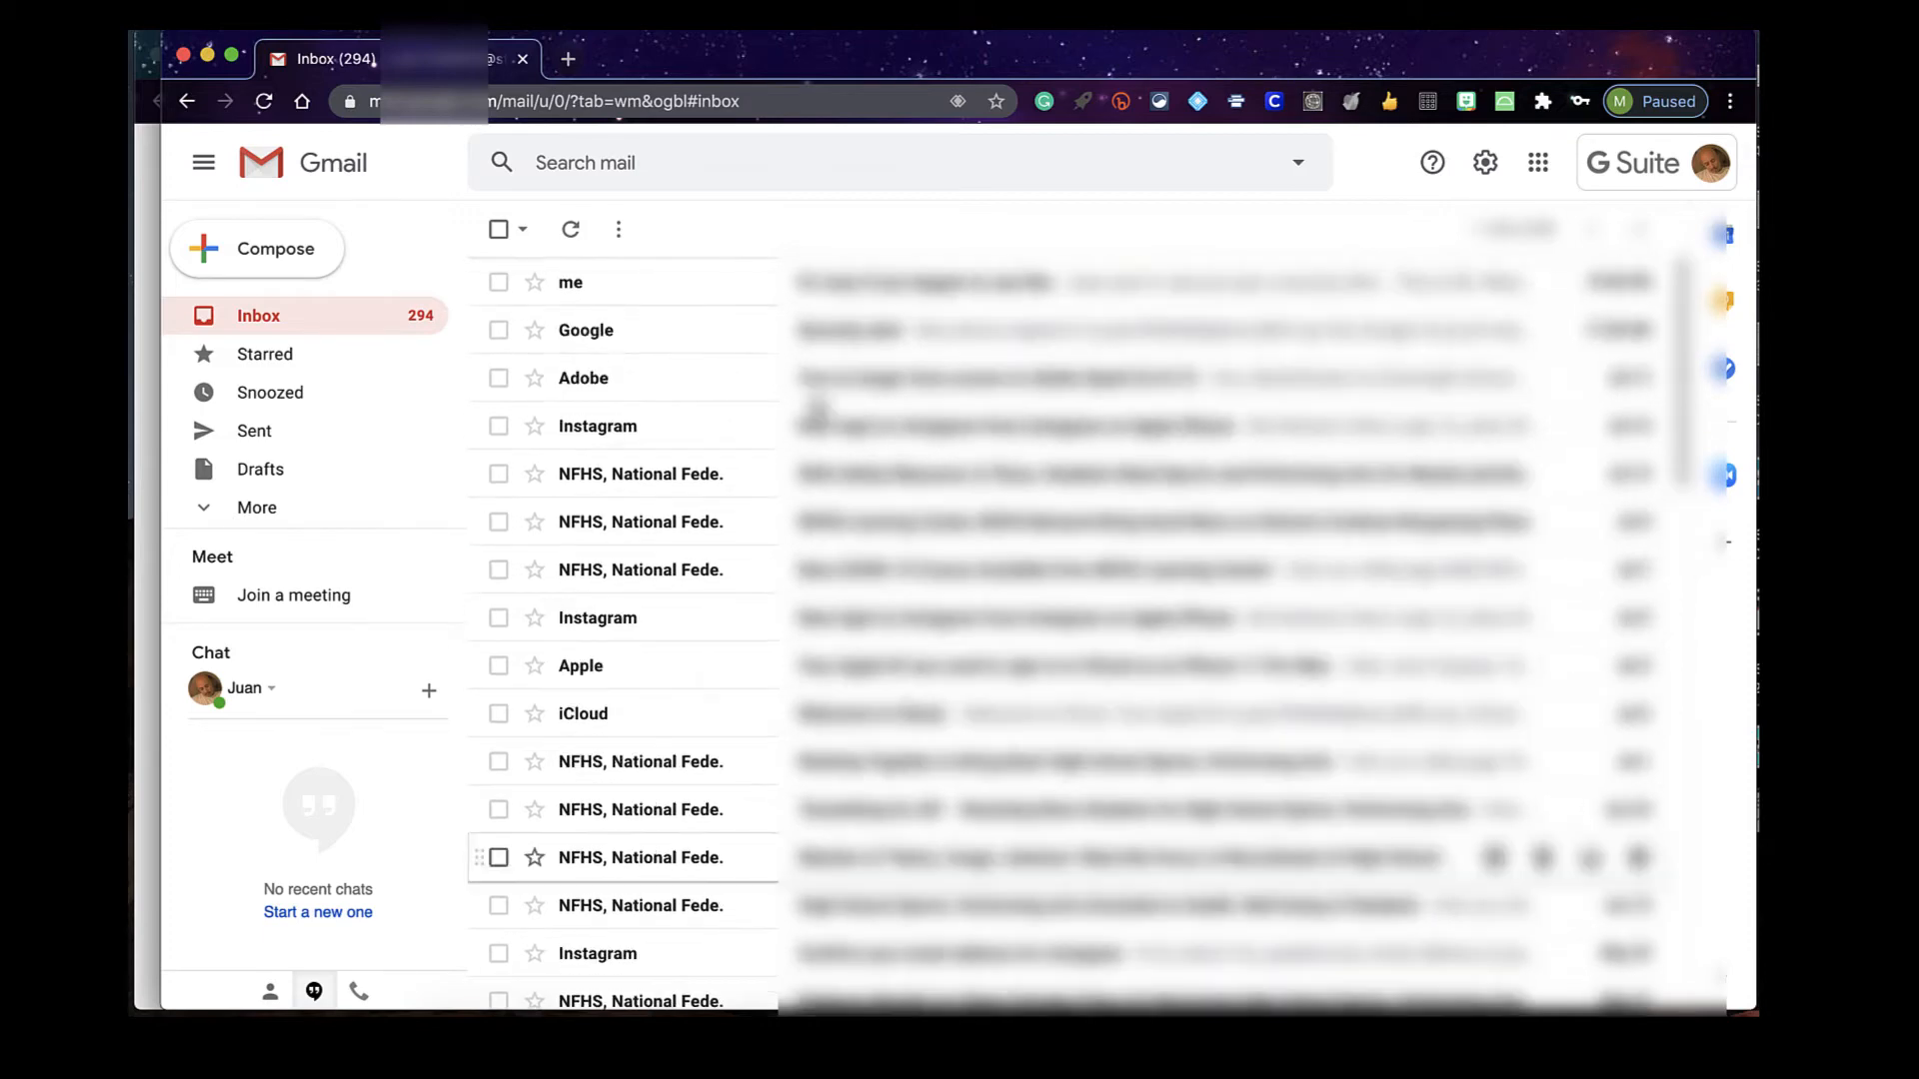
Address a new email to the teacher with the subject 'Help on Math Question #4'
{"action": "left_click", "coordinate": [298, 270]}
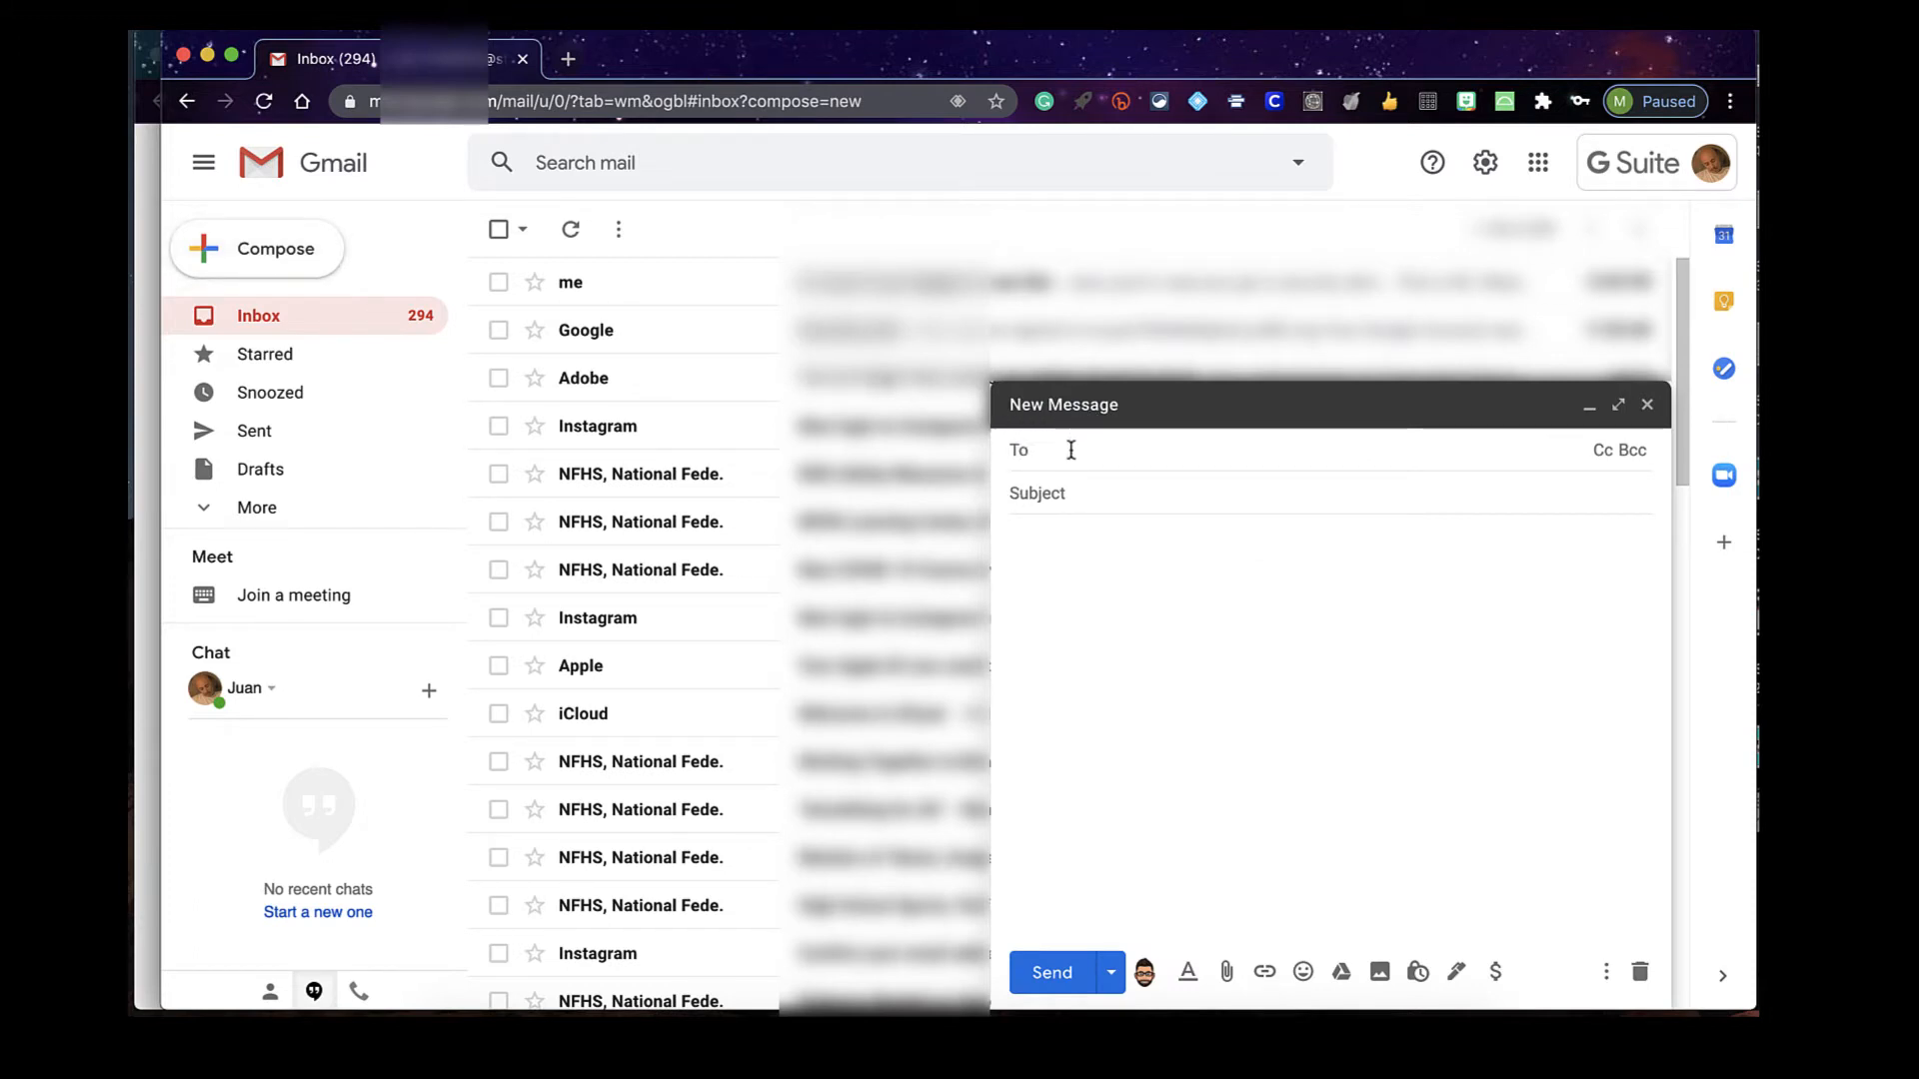
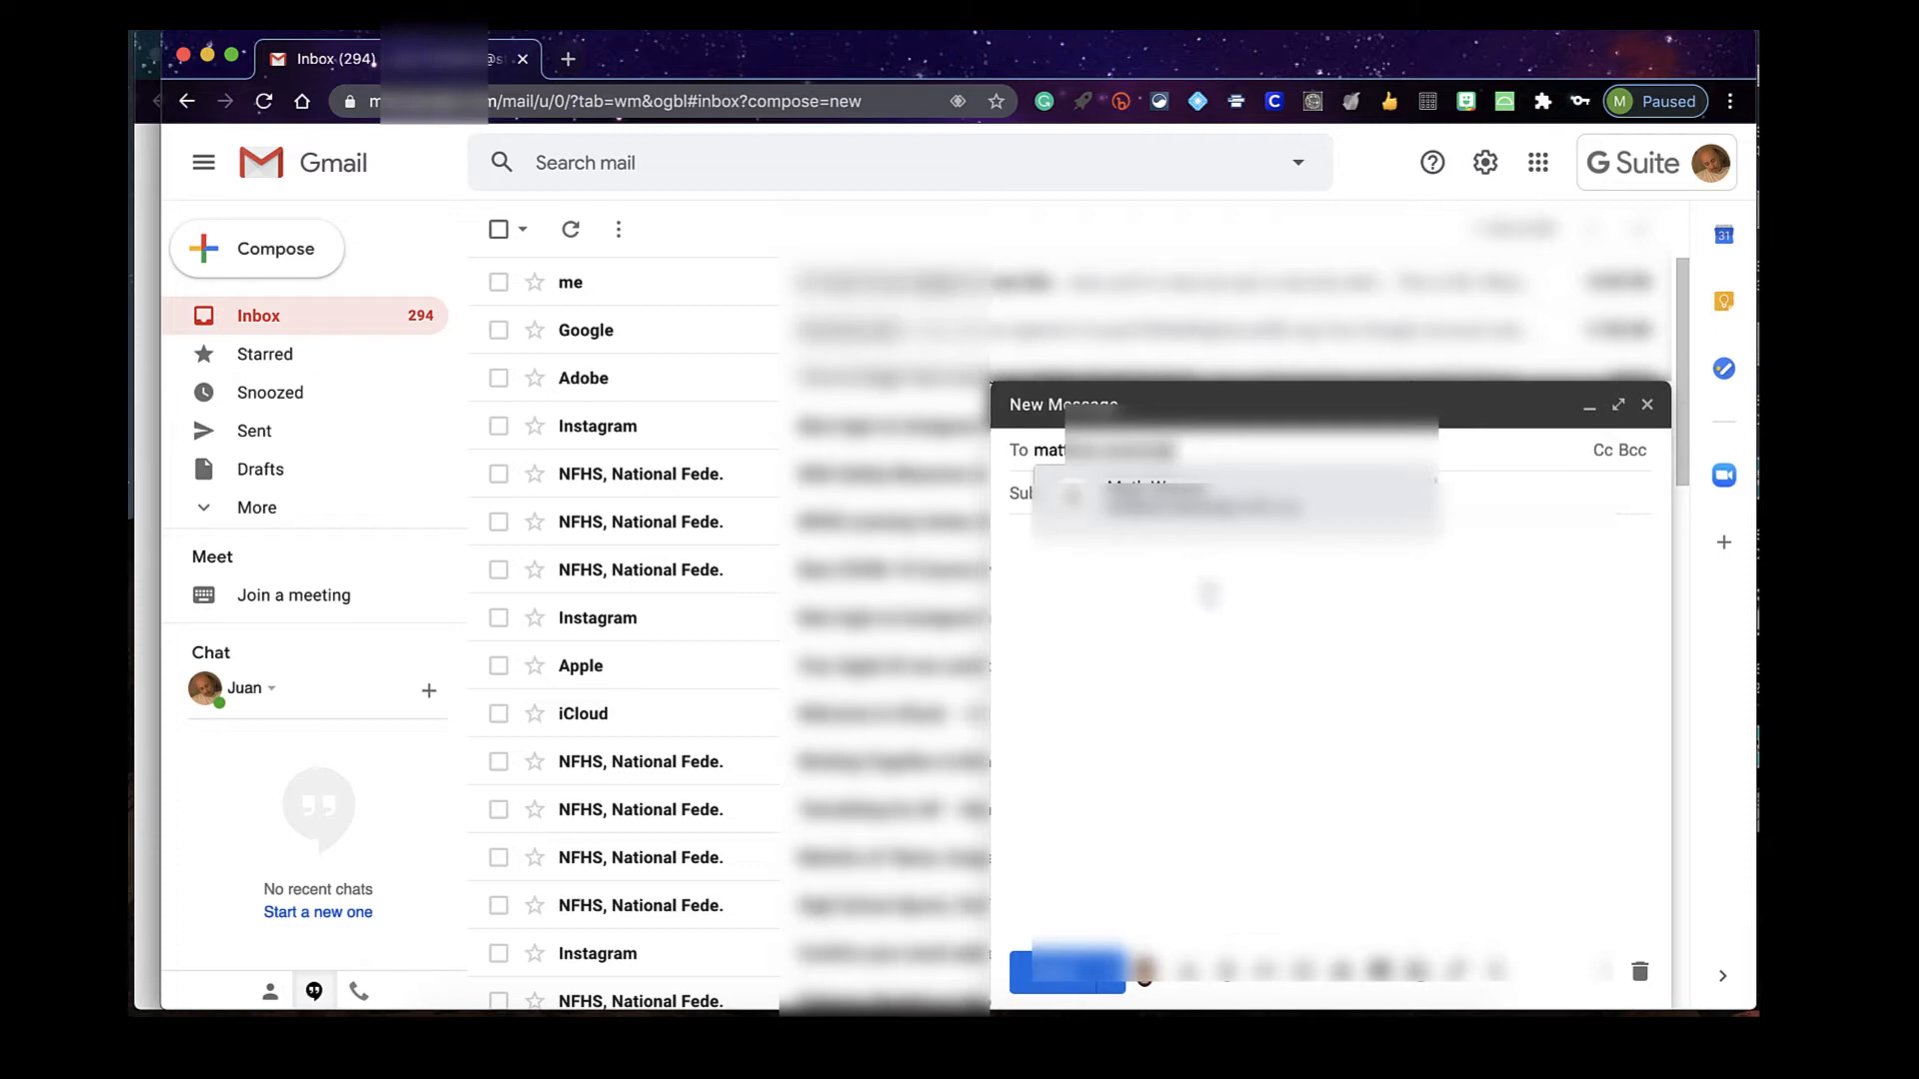
{"action": "left_click", "coordinate": [1185, 500]}
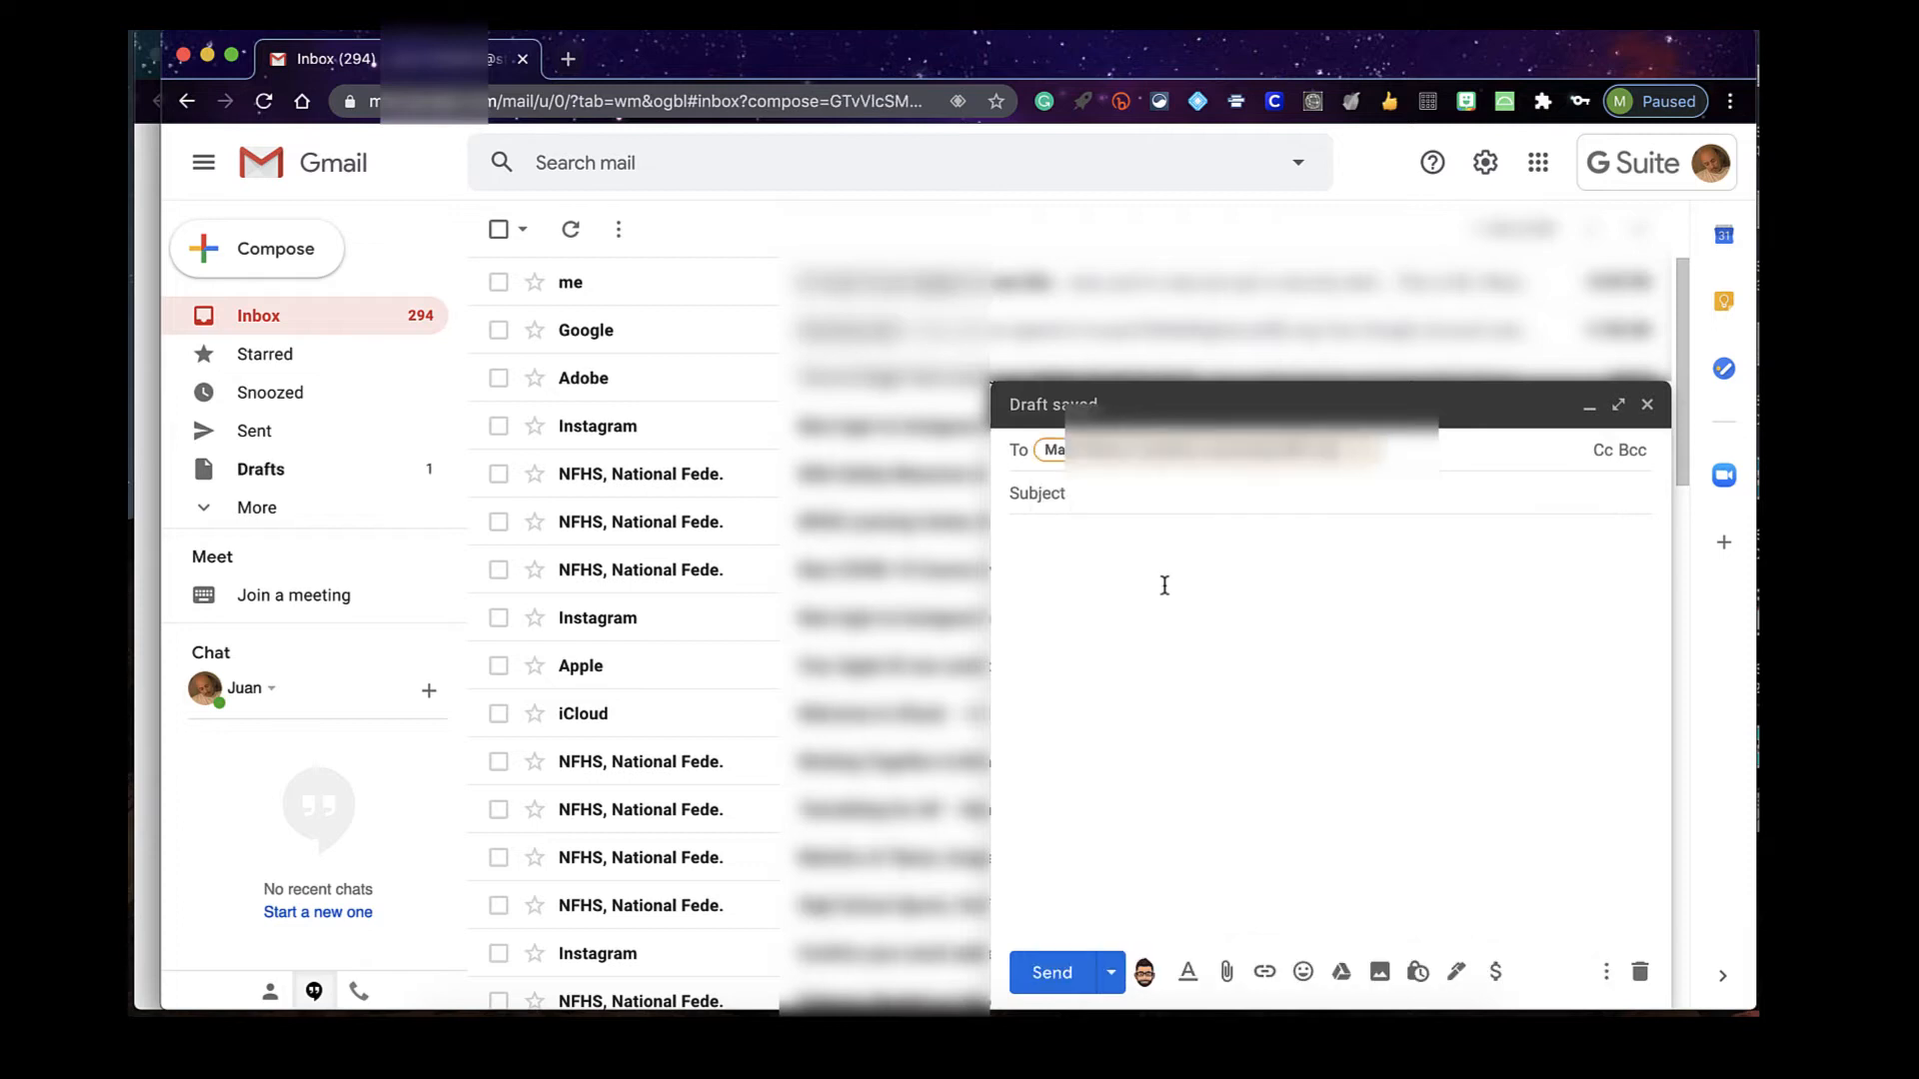
{"action": "left_click", "coordinate": [1137, 496]}
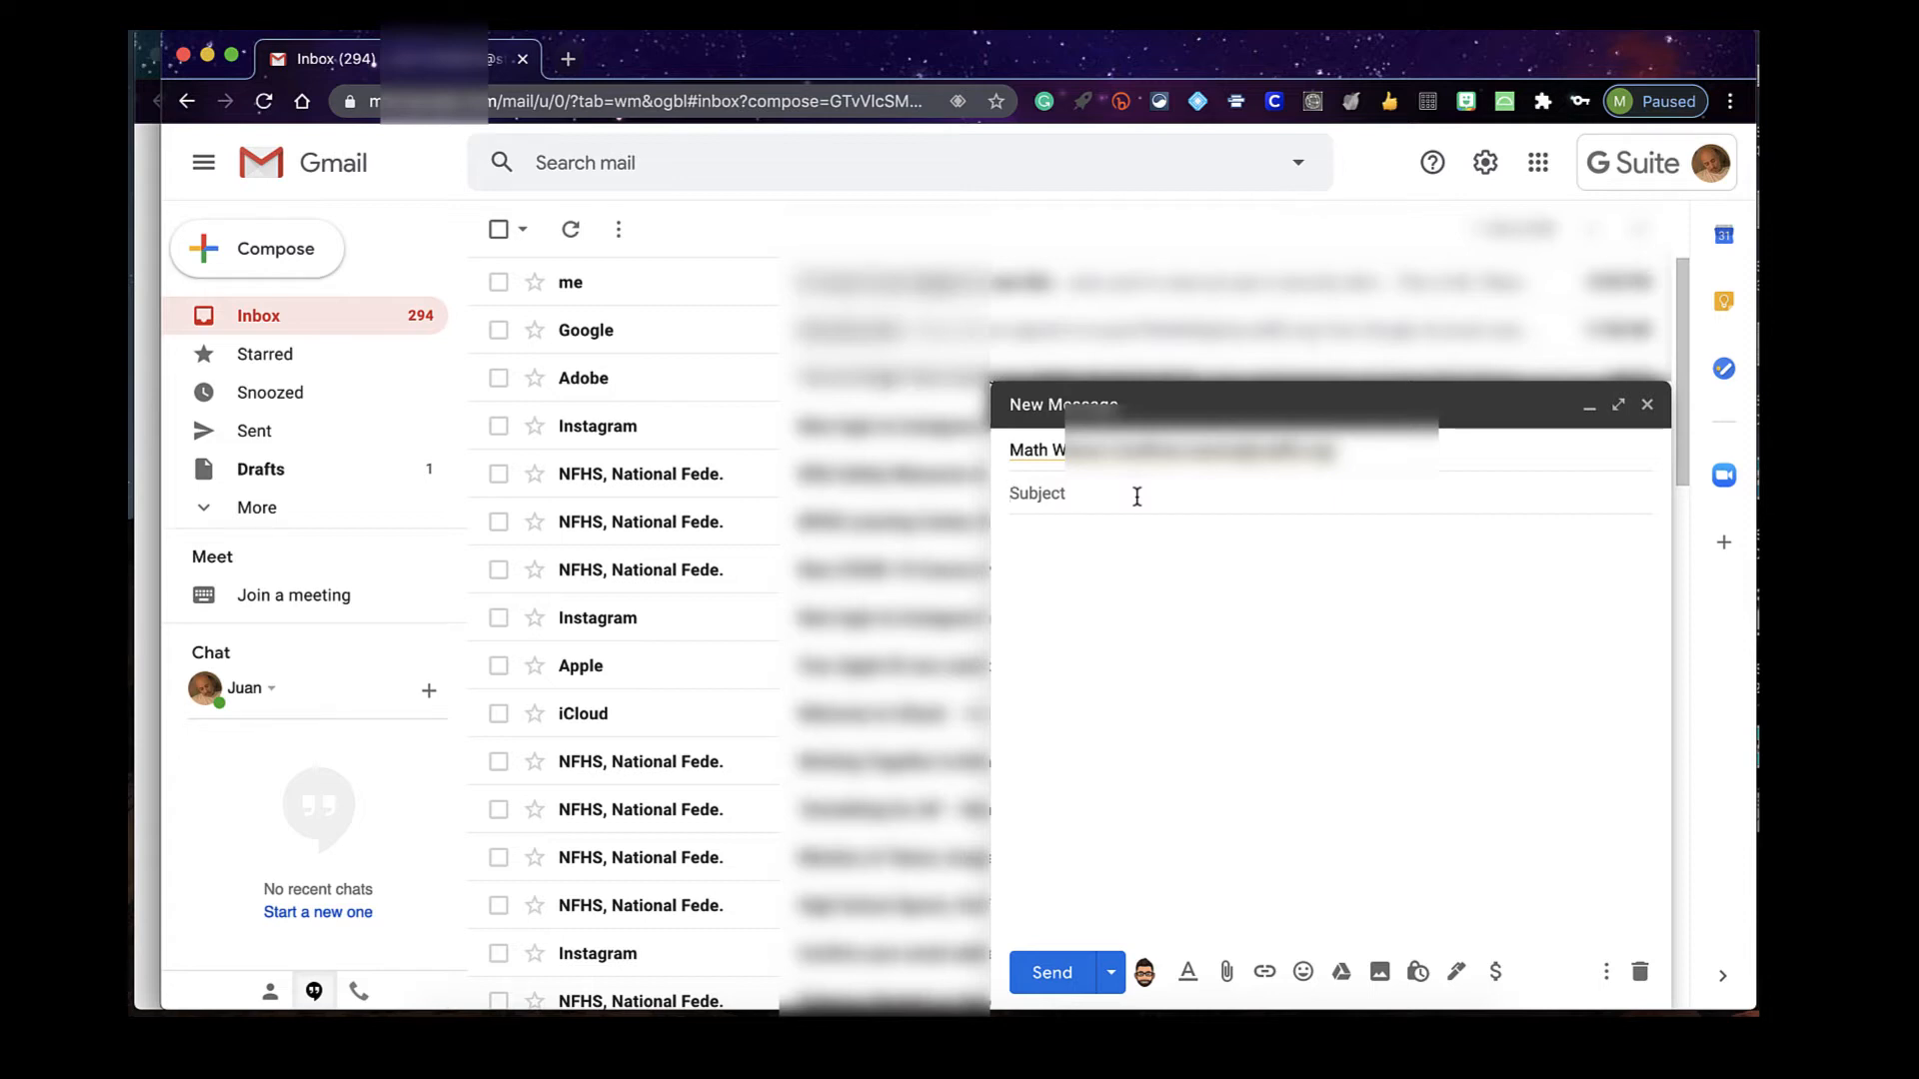
{"action": "type", "text": "Help on d"}
{"action": "key", "text": "BackSpace"}
{"action": "type", "text": "Math Question #4"}
{"action": "left_click", "coordinate": [1097, 547]}
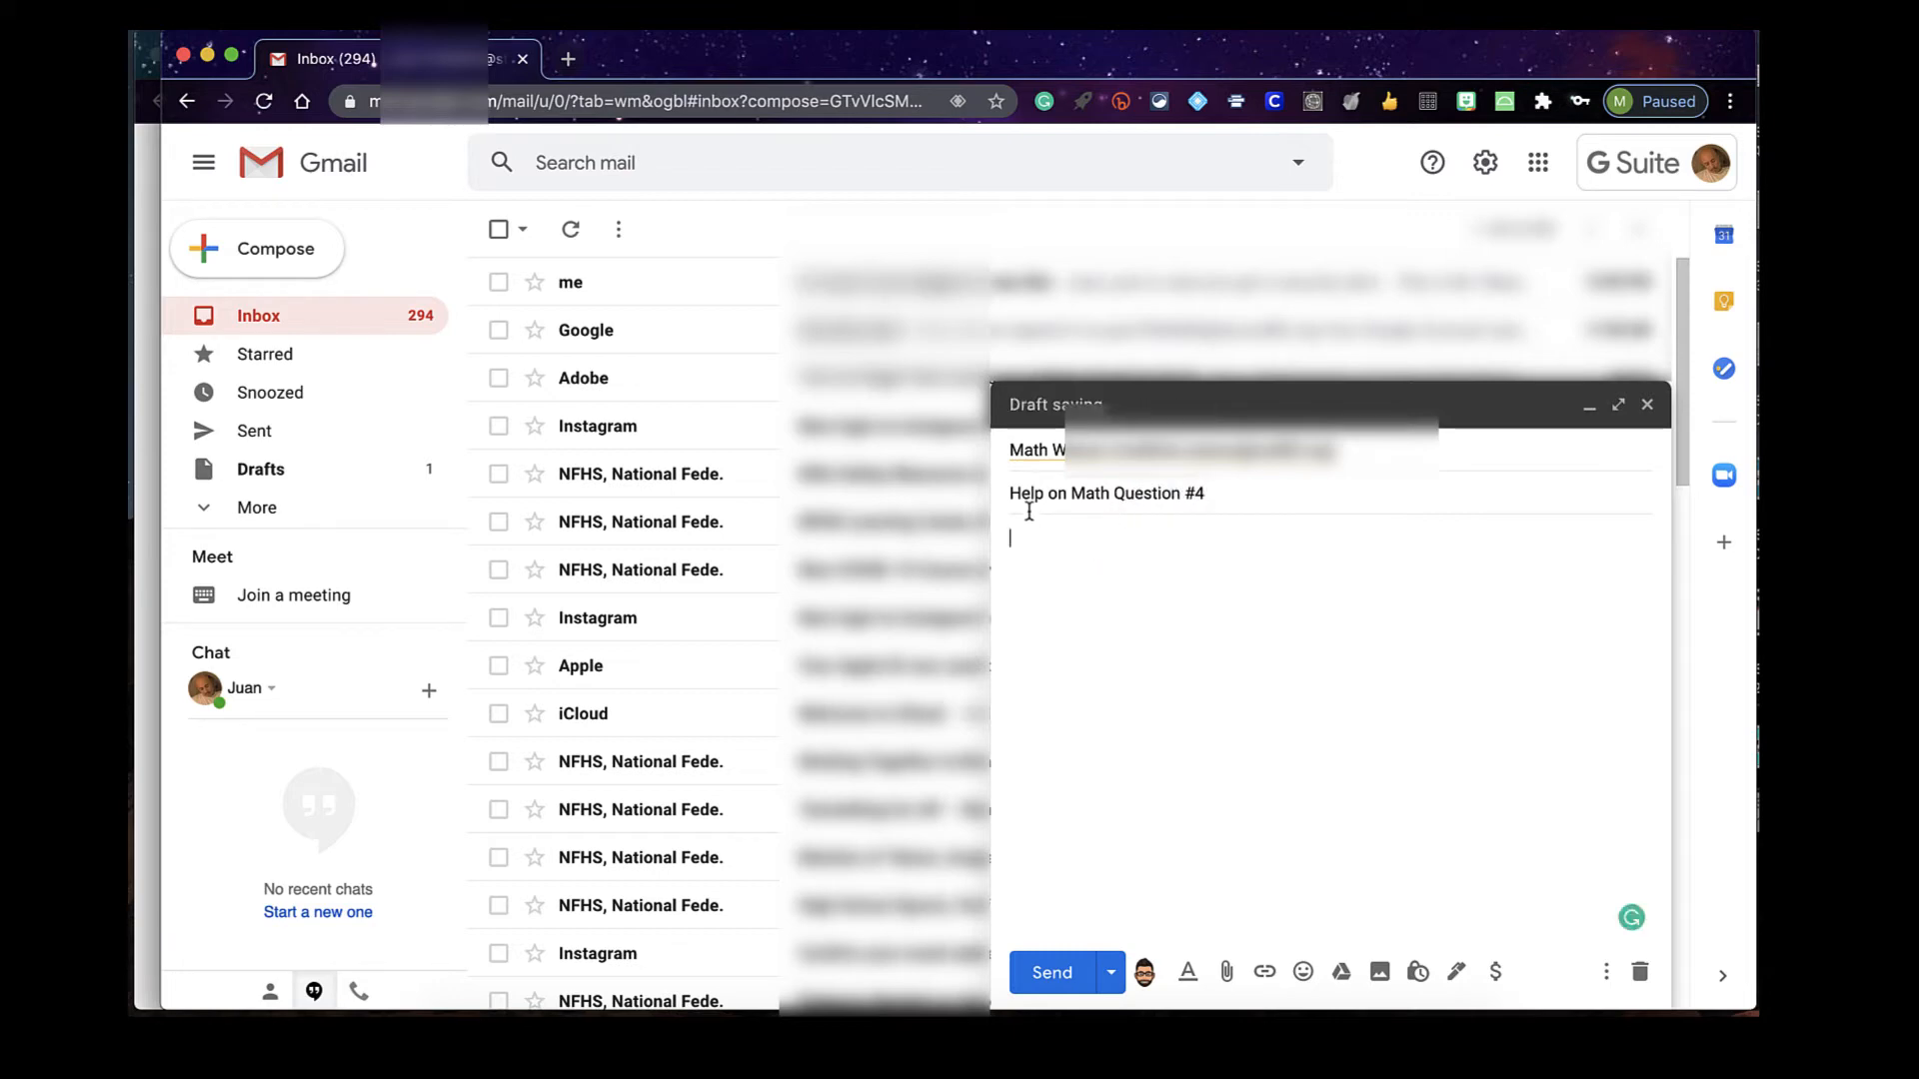
{"action": "left_click", "coordinate": [1242, 498]}
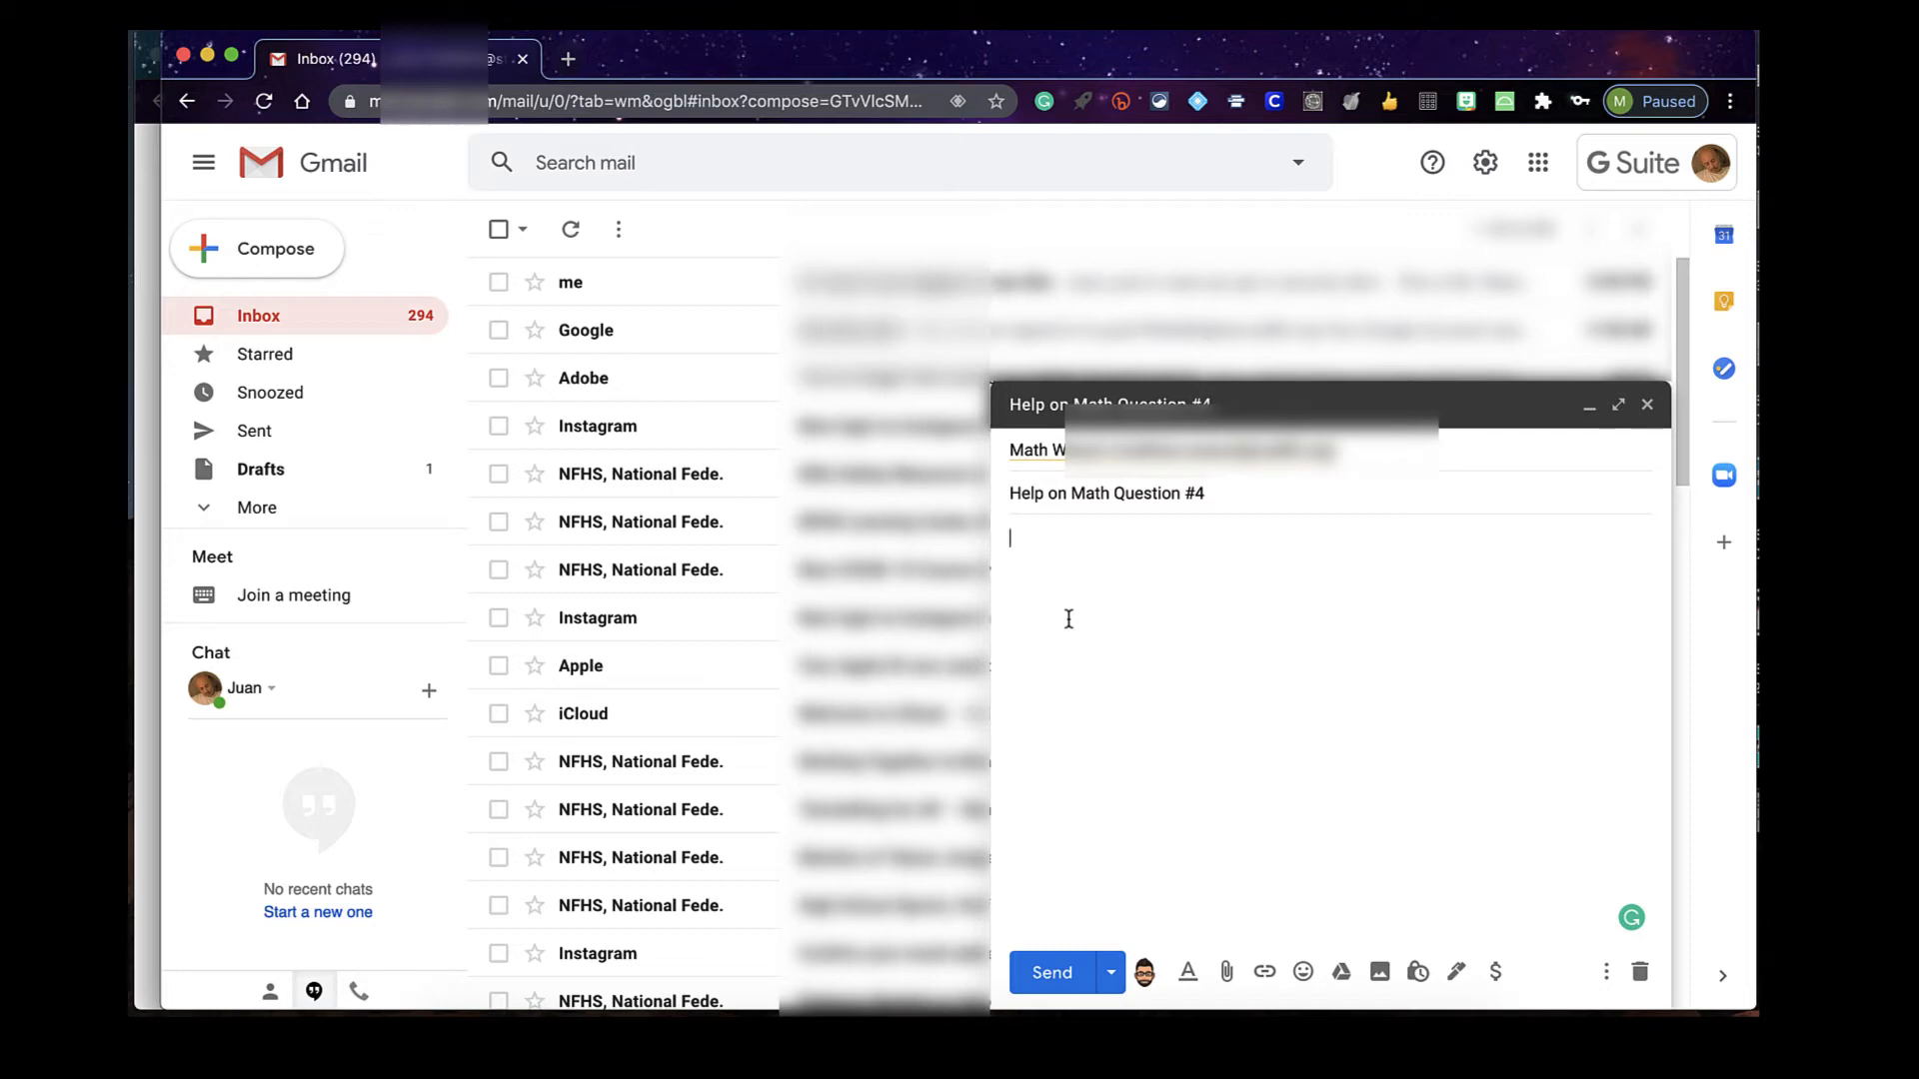
Write the body greeting the teacher and explaining trouble completing #4 on the homework
{"action": "type", "text": "Hey"}
{"action": "key", "text": "Tab"}
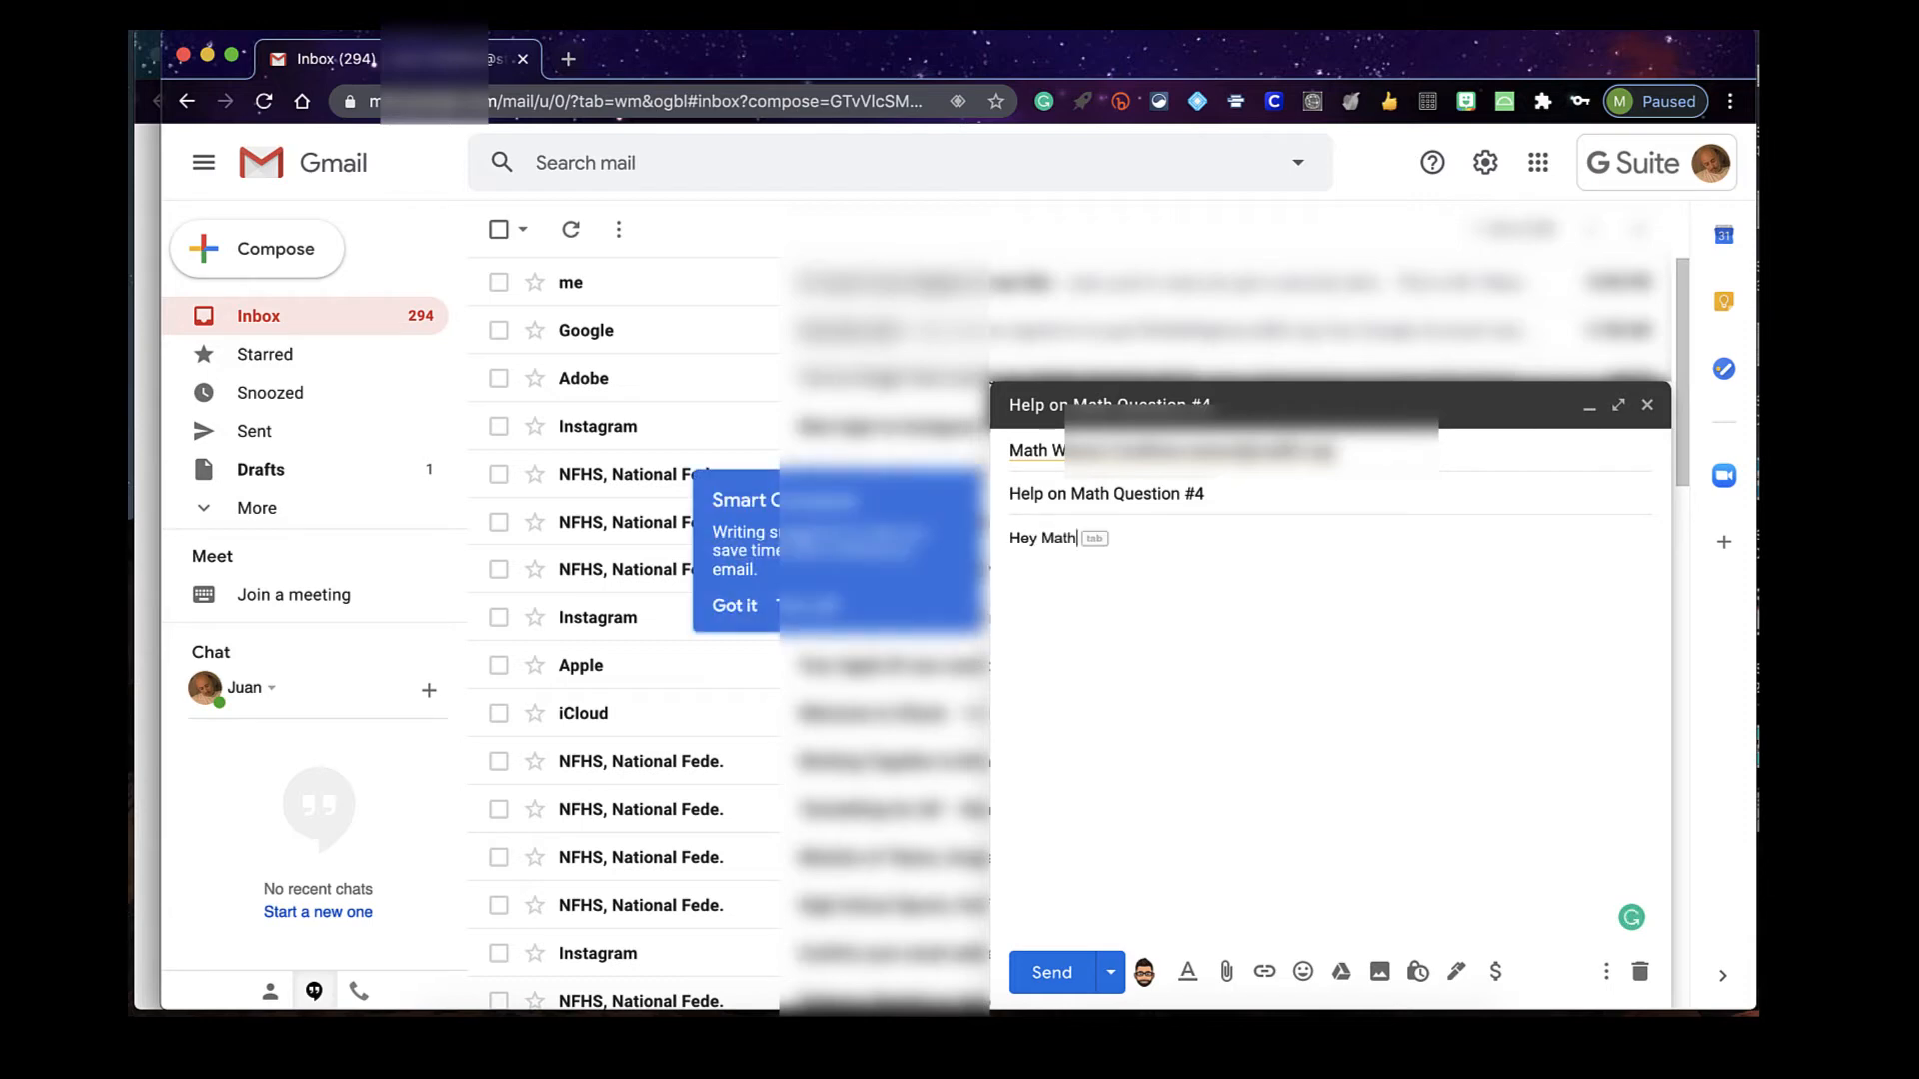
{"action": "key", "text": "BackSpace"}
{"action": "key", "text": "BackSpace"}
{"action": "key", "text": "BackSpace"}
{"action": "type", "text": "r Weaver,"}
{"action": "key", "text": "Return"}
{"action": "type", "text": "Ih"}
{"action": "type", "text": "was having r"}
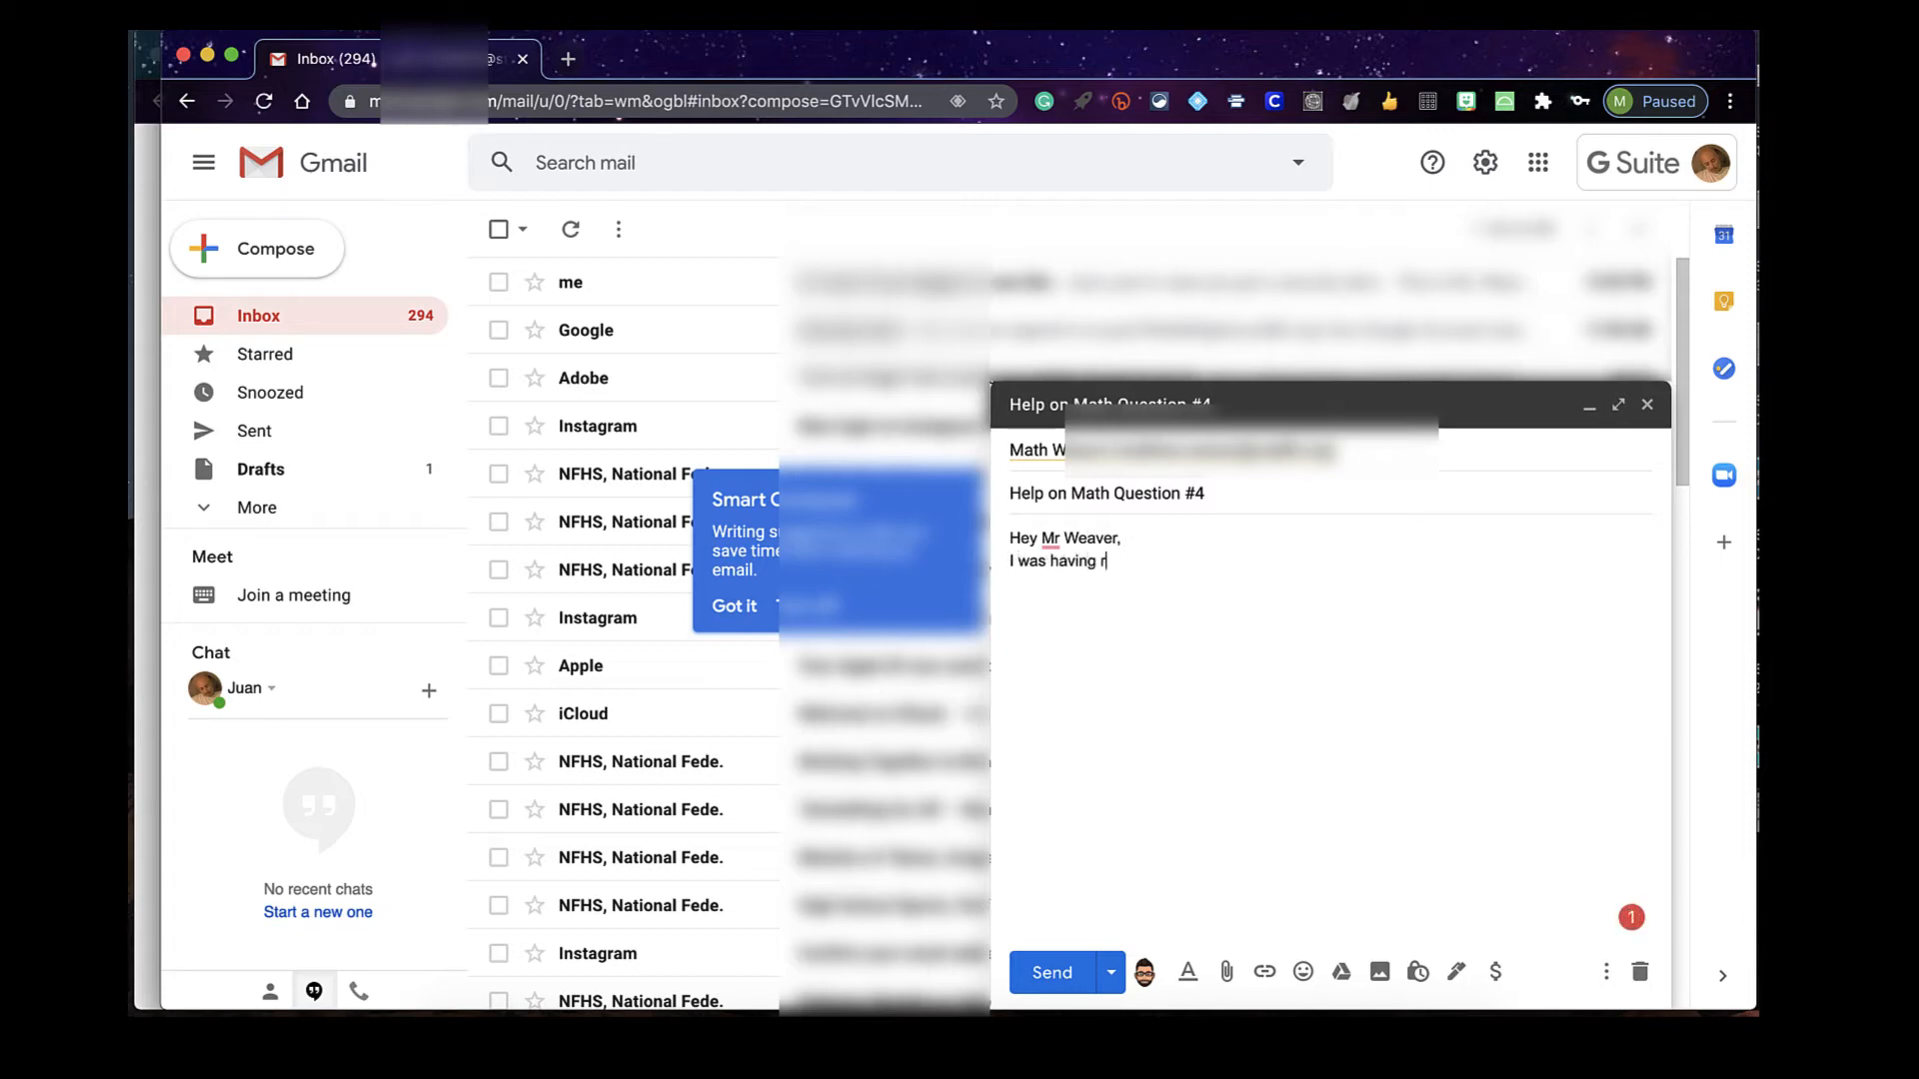
{"action": "key", "text": "BackSpace"}
{"action": "type", "text": "trouble completing #"}
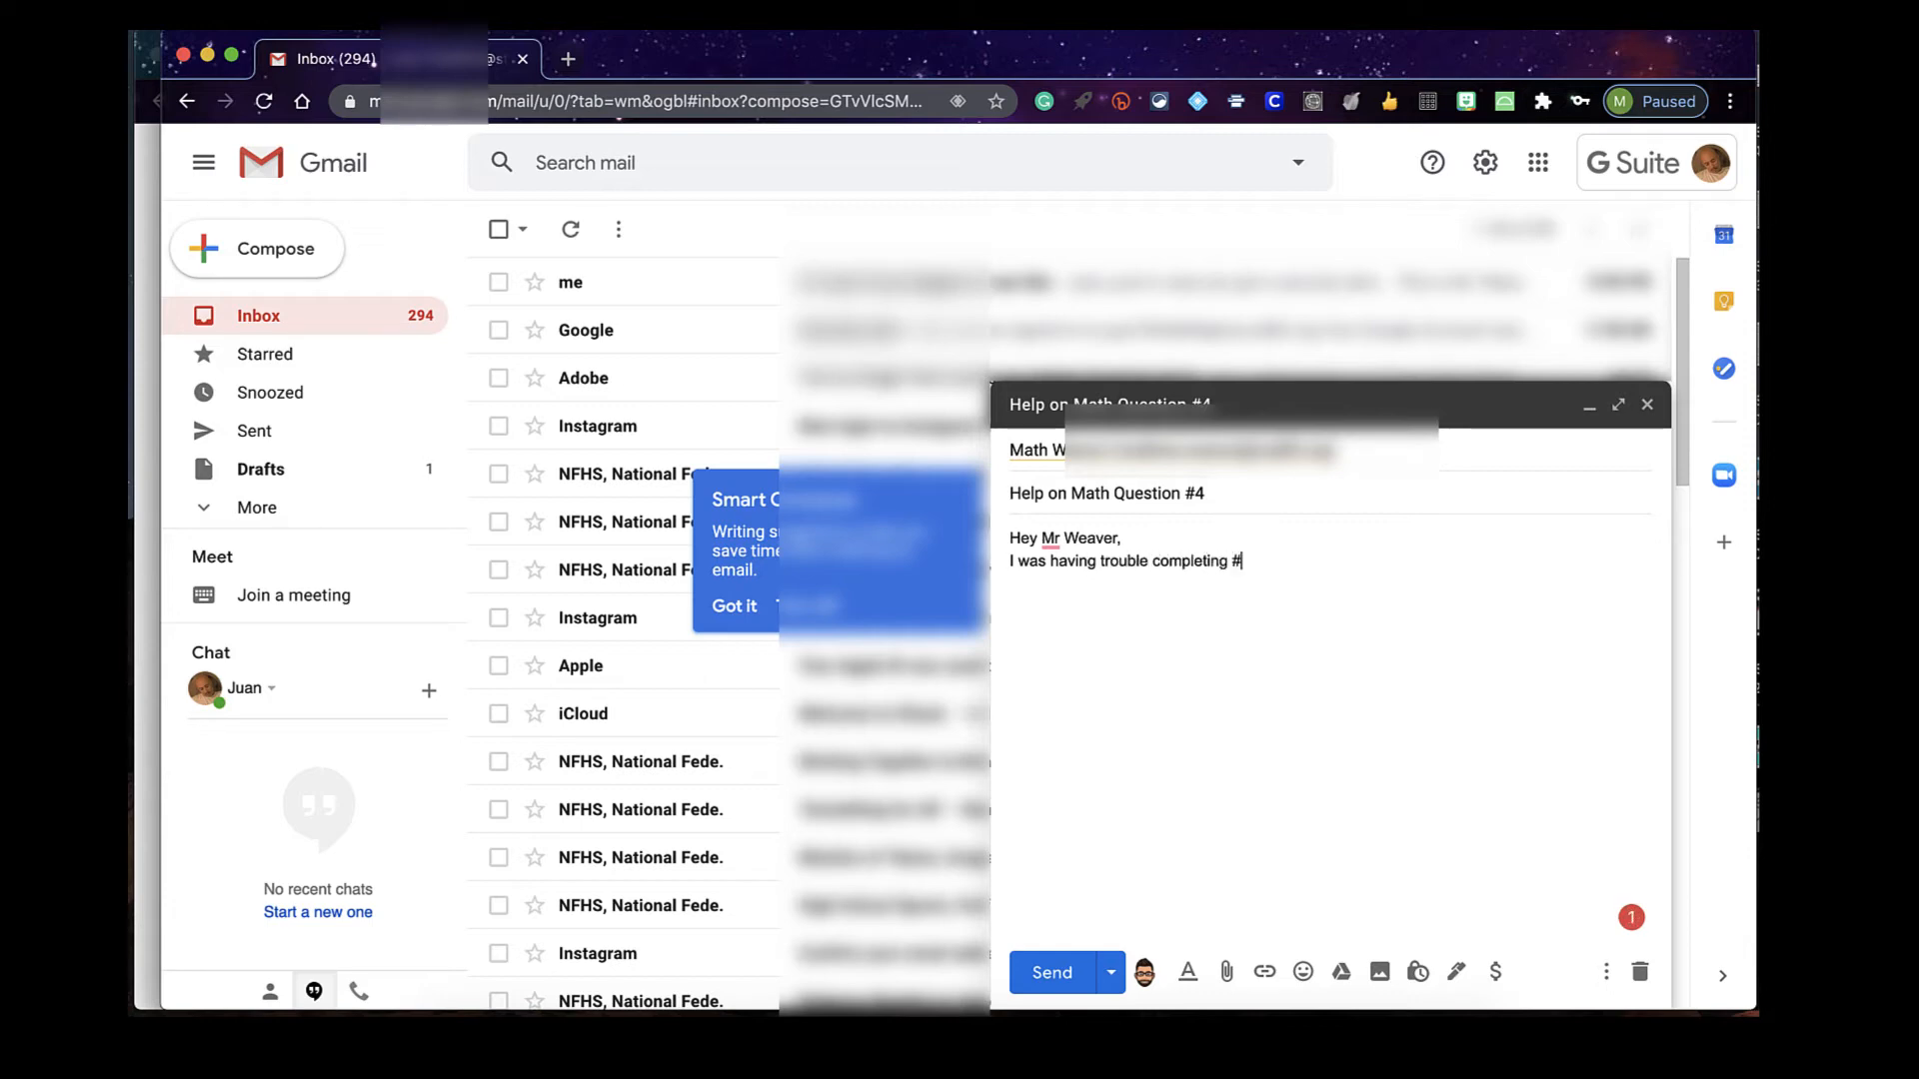
{"action": "type", "text": "4 on the homework. I"}
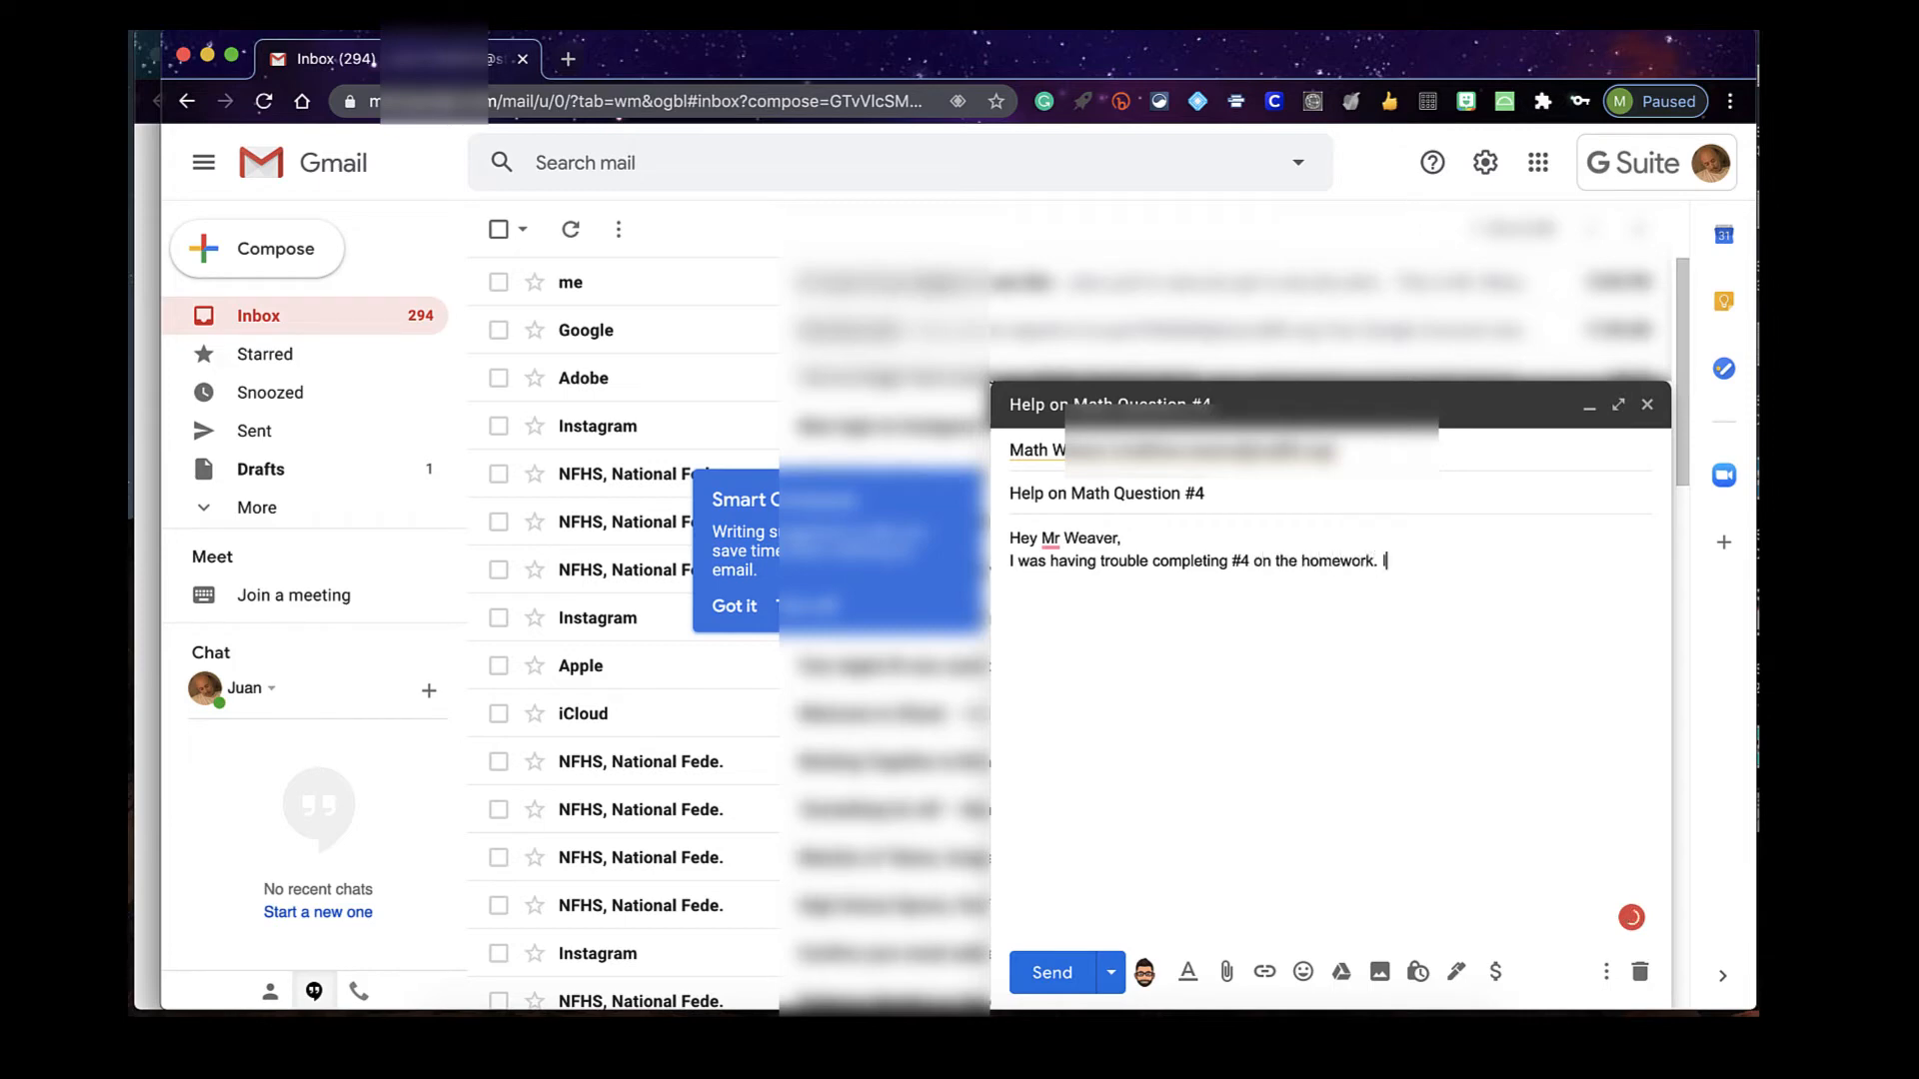
{"action": "type", "text": " am not sure "}
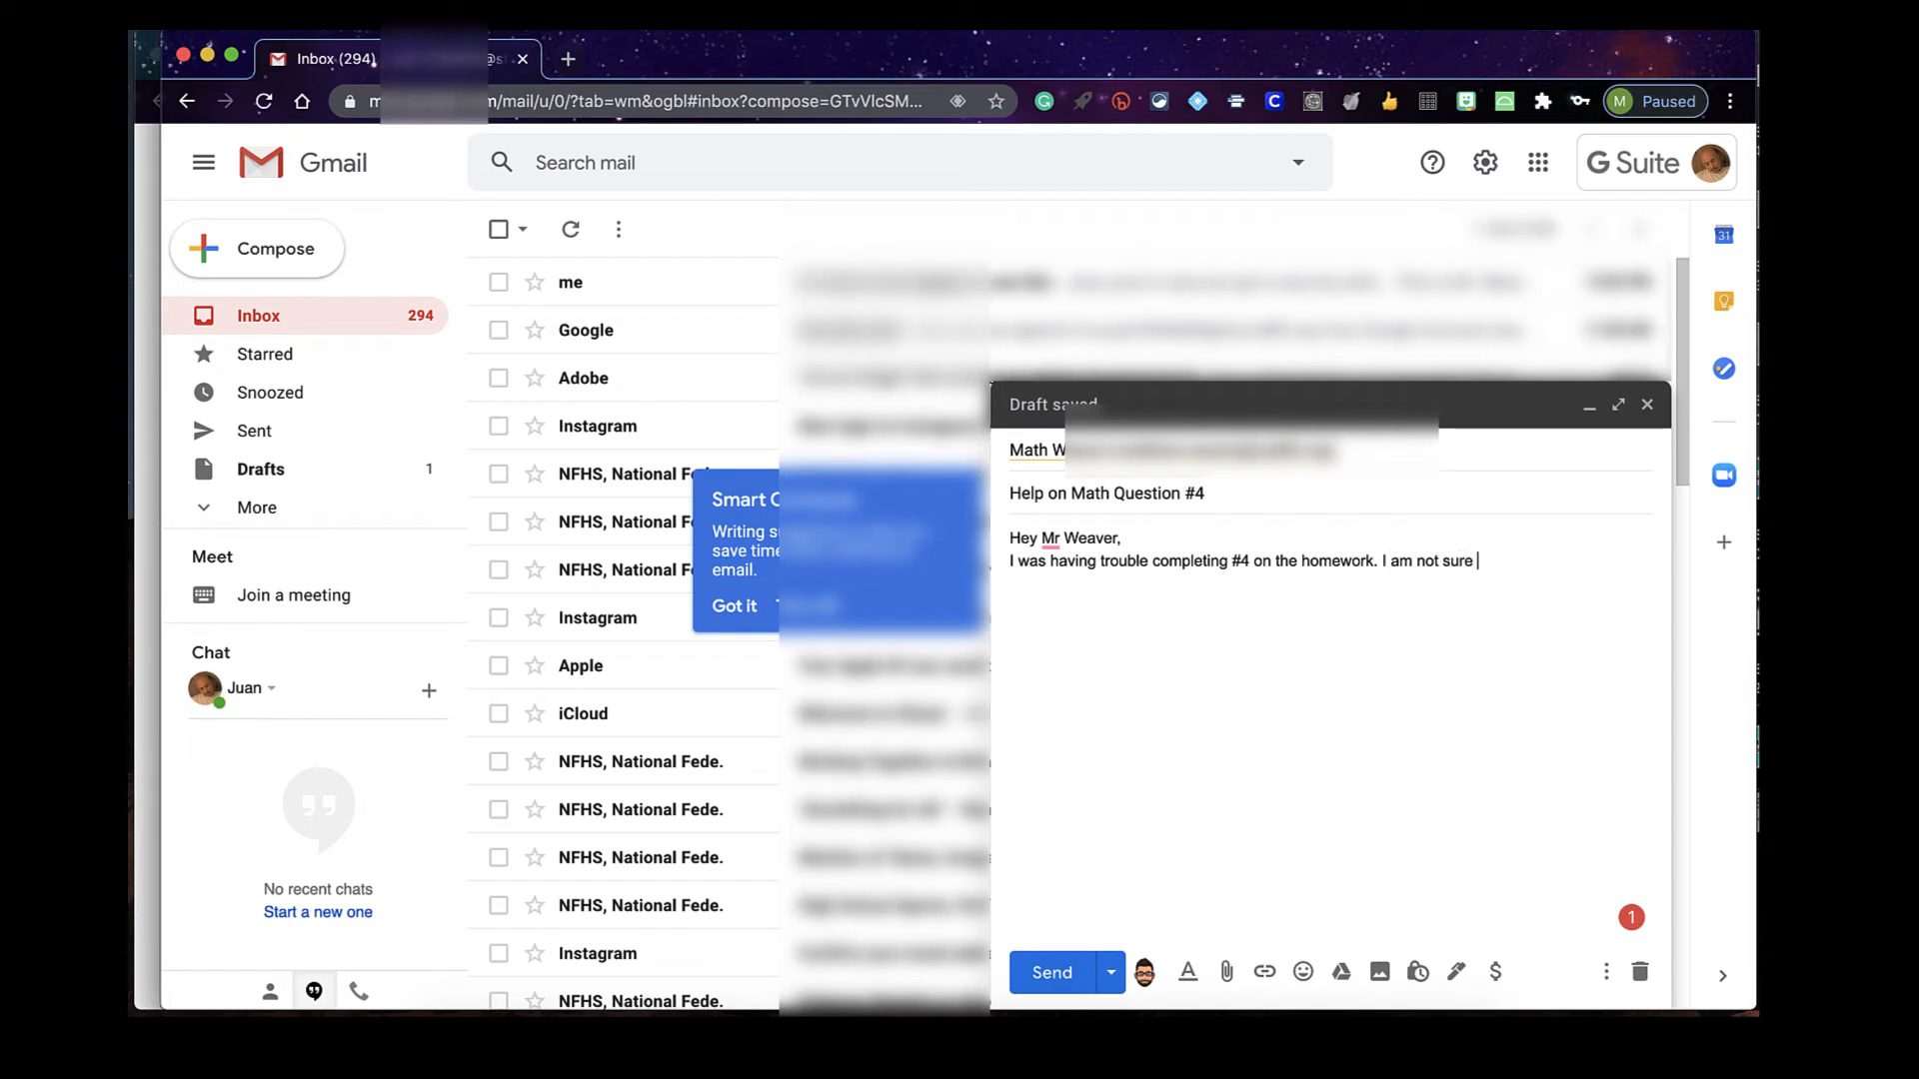
{"action": "type", "text": "what it is asking me to do"}
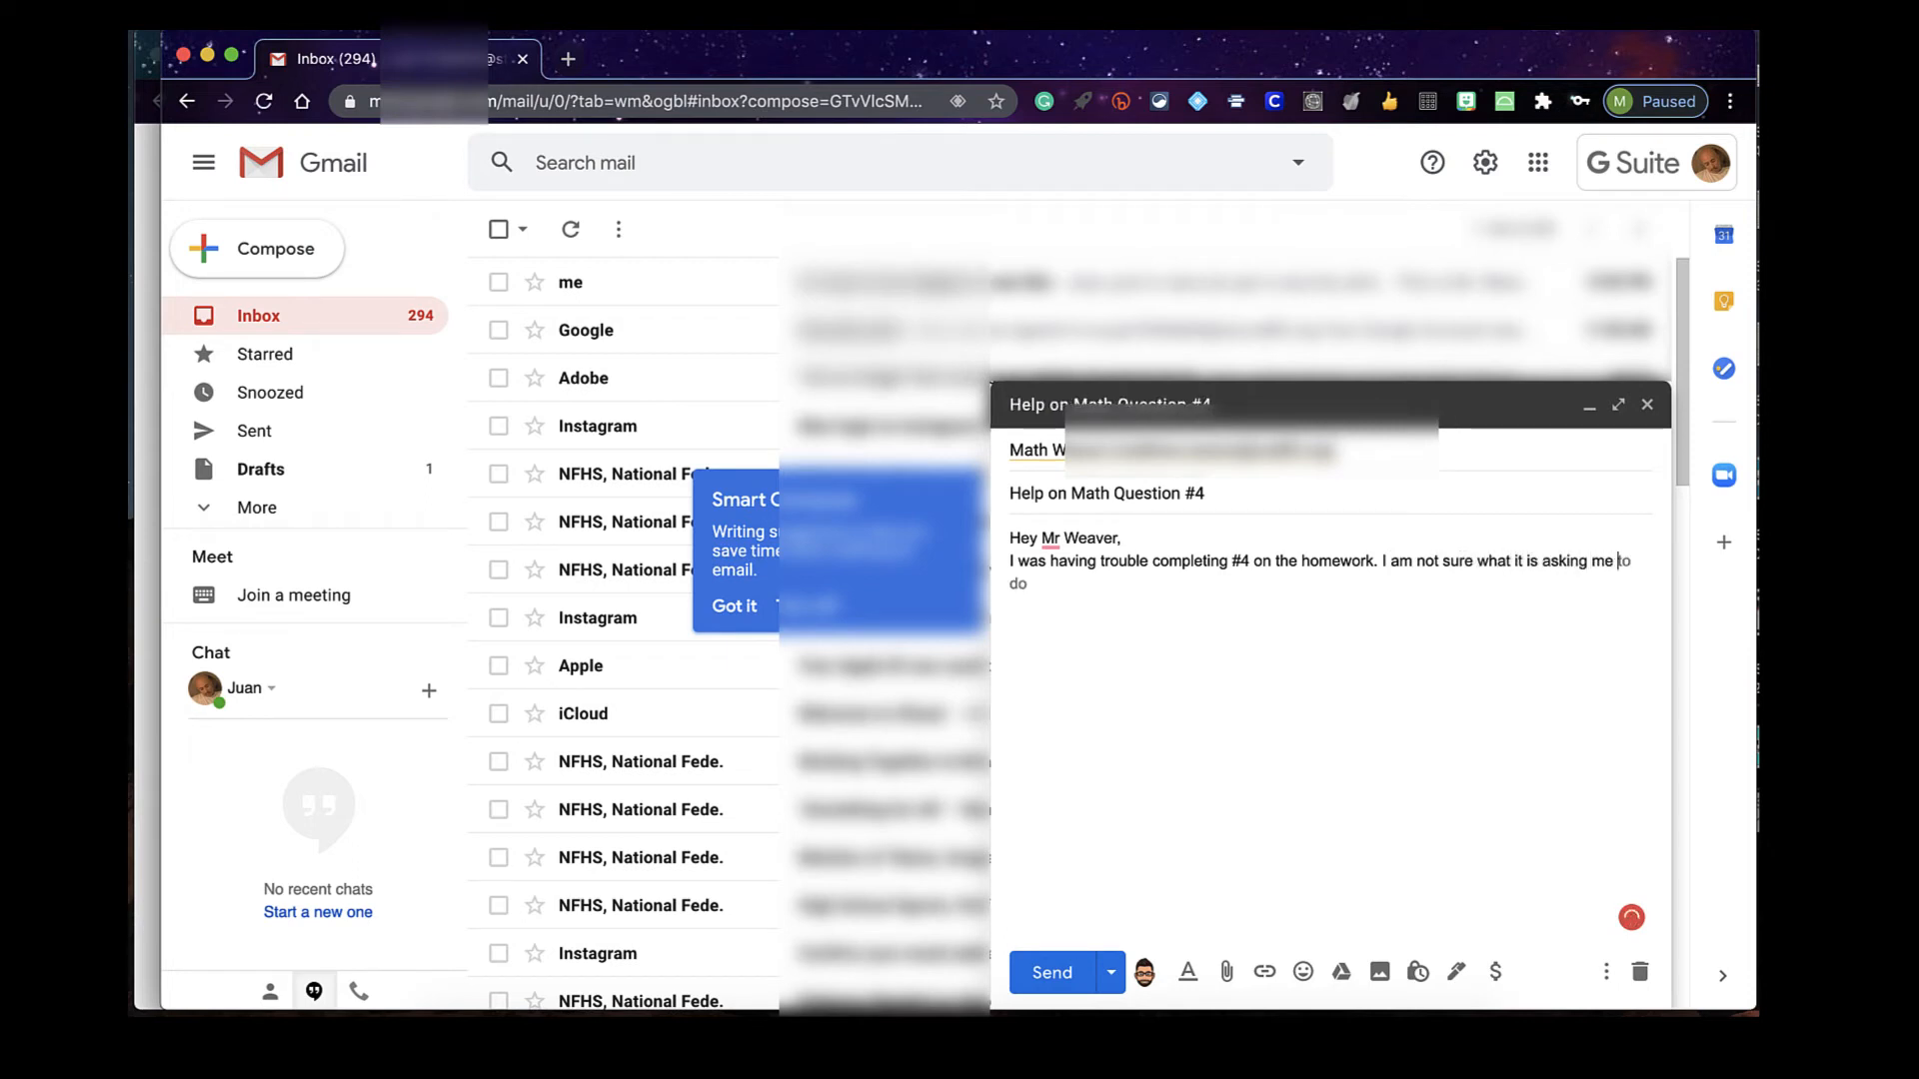
{"action": "type", "text": "to"}
{"action": "key", "text": "Tab"}
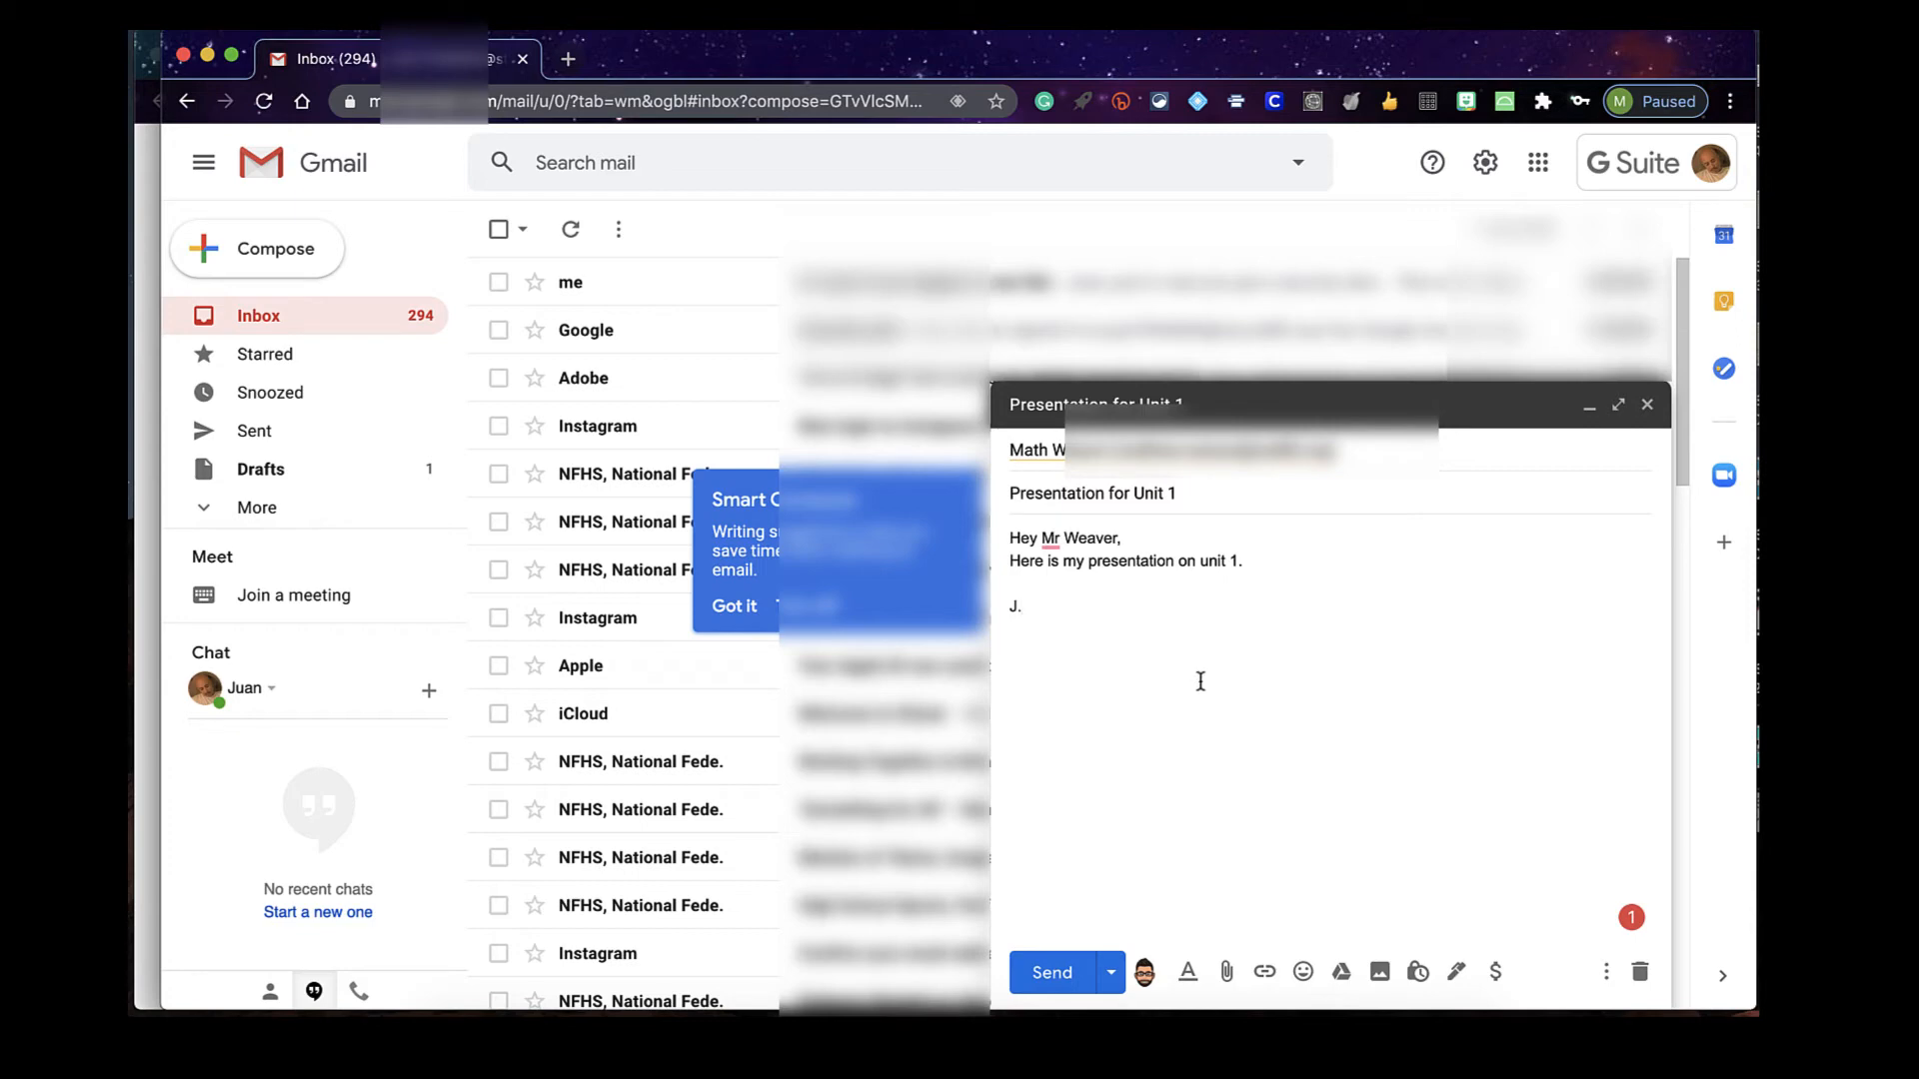
{"action": "left_click", "coordinate": [1228, 974]}
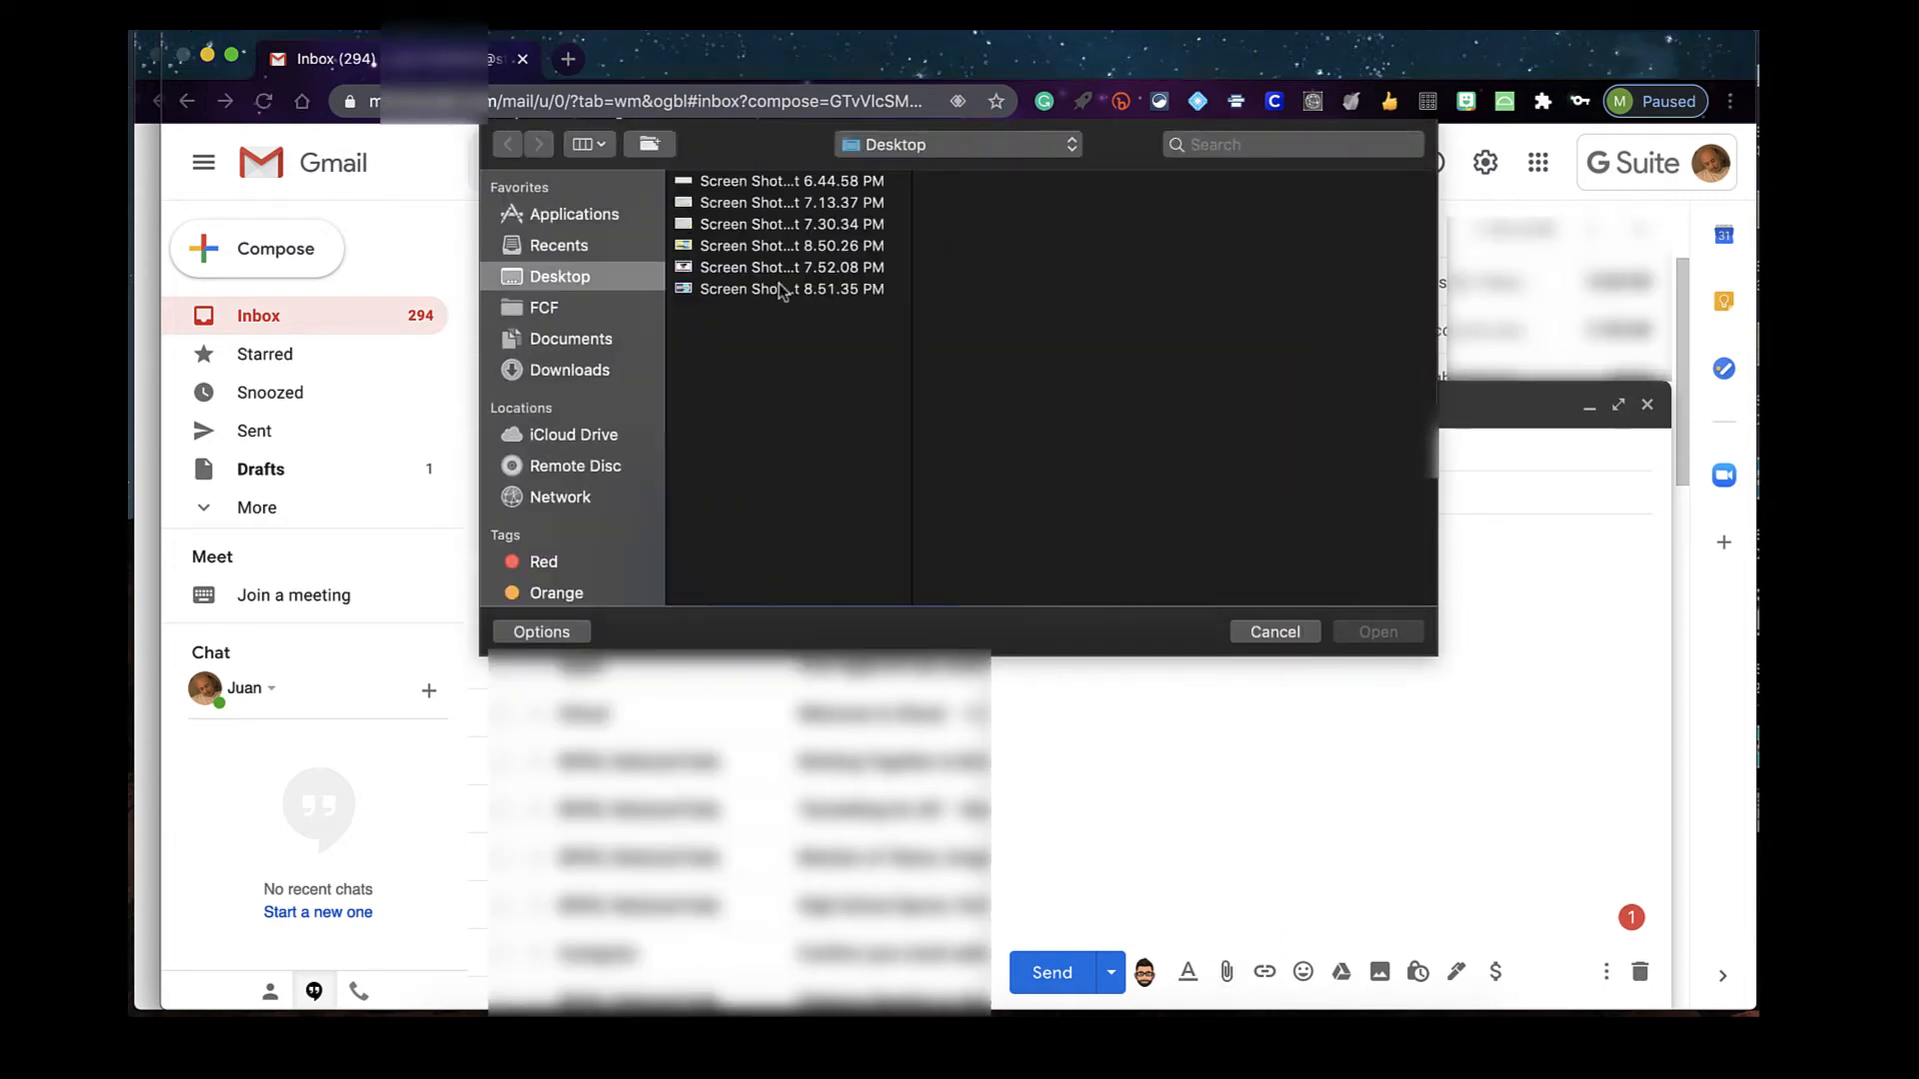
{"action": "left_click", "coordinate": [607, 342]}
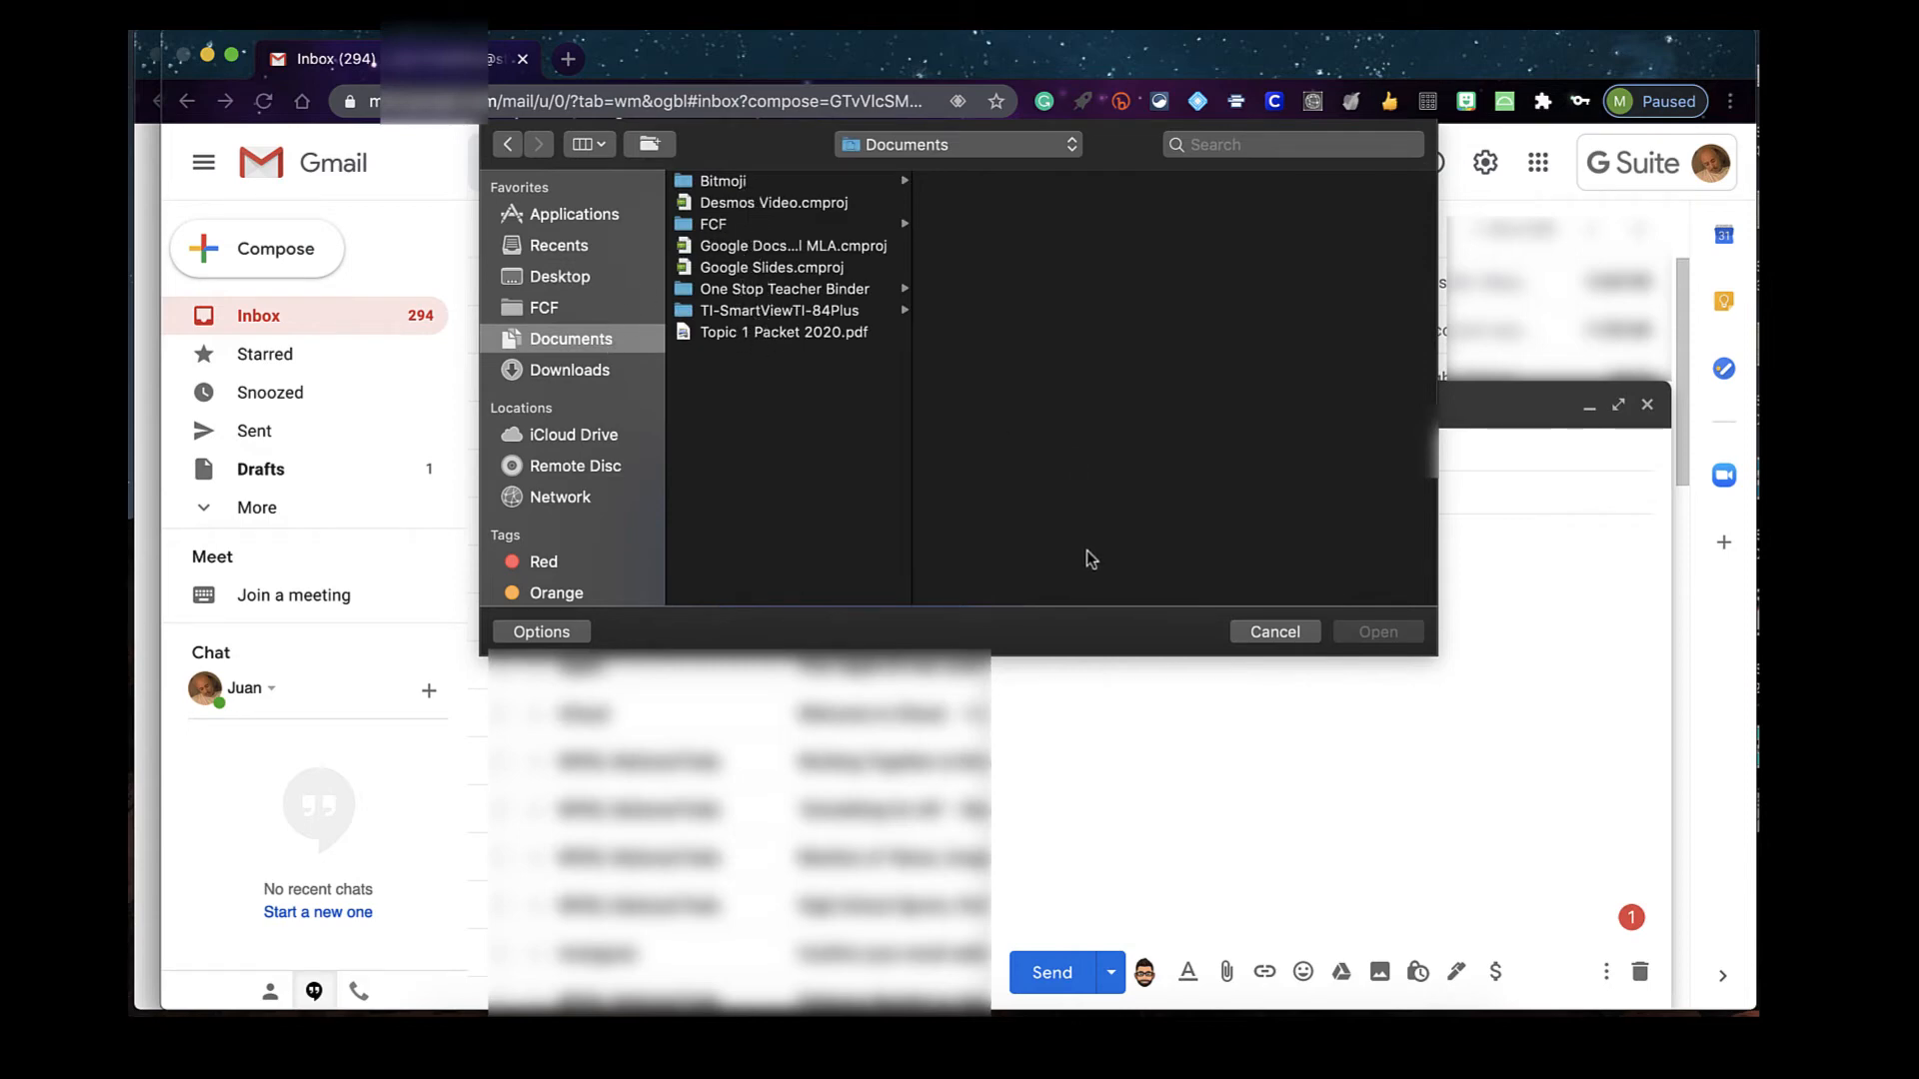
{"action": "left_click", "coordinate": [1251, 632]}
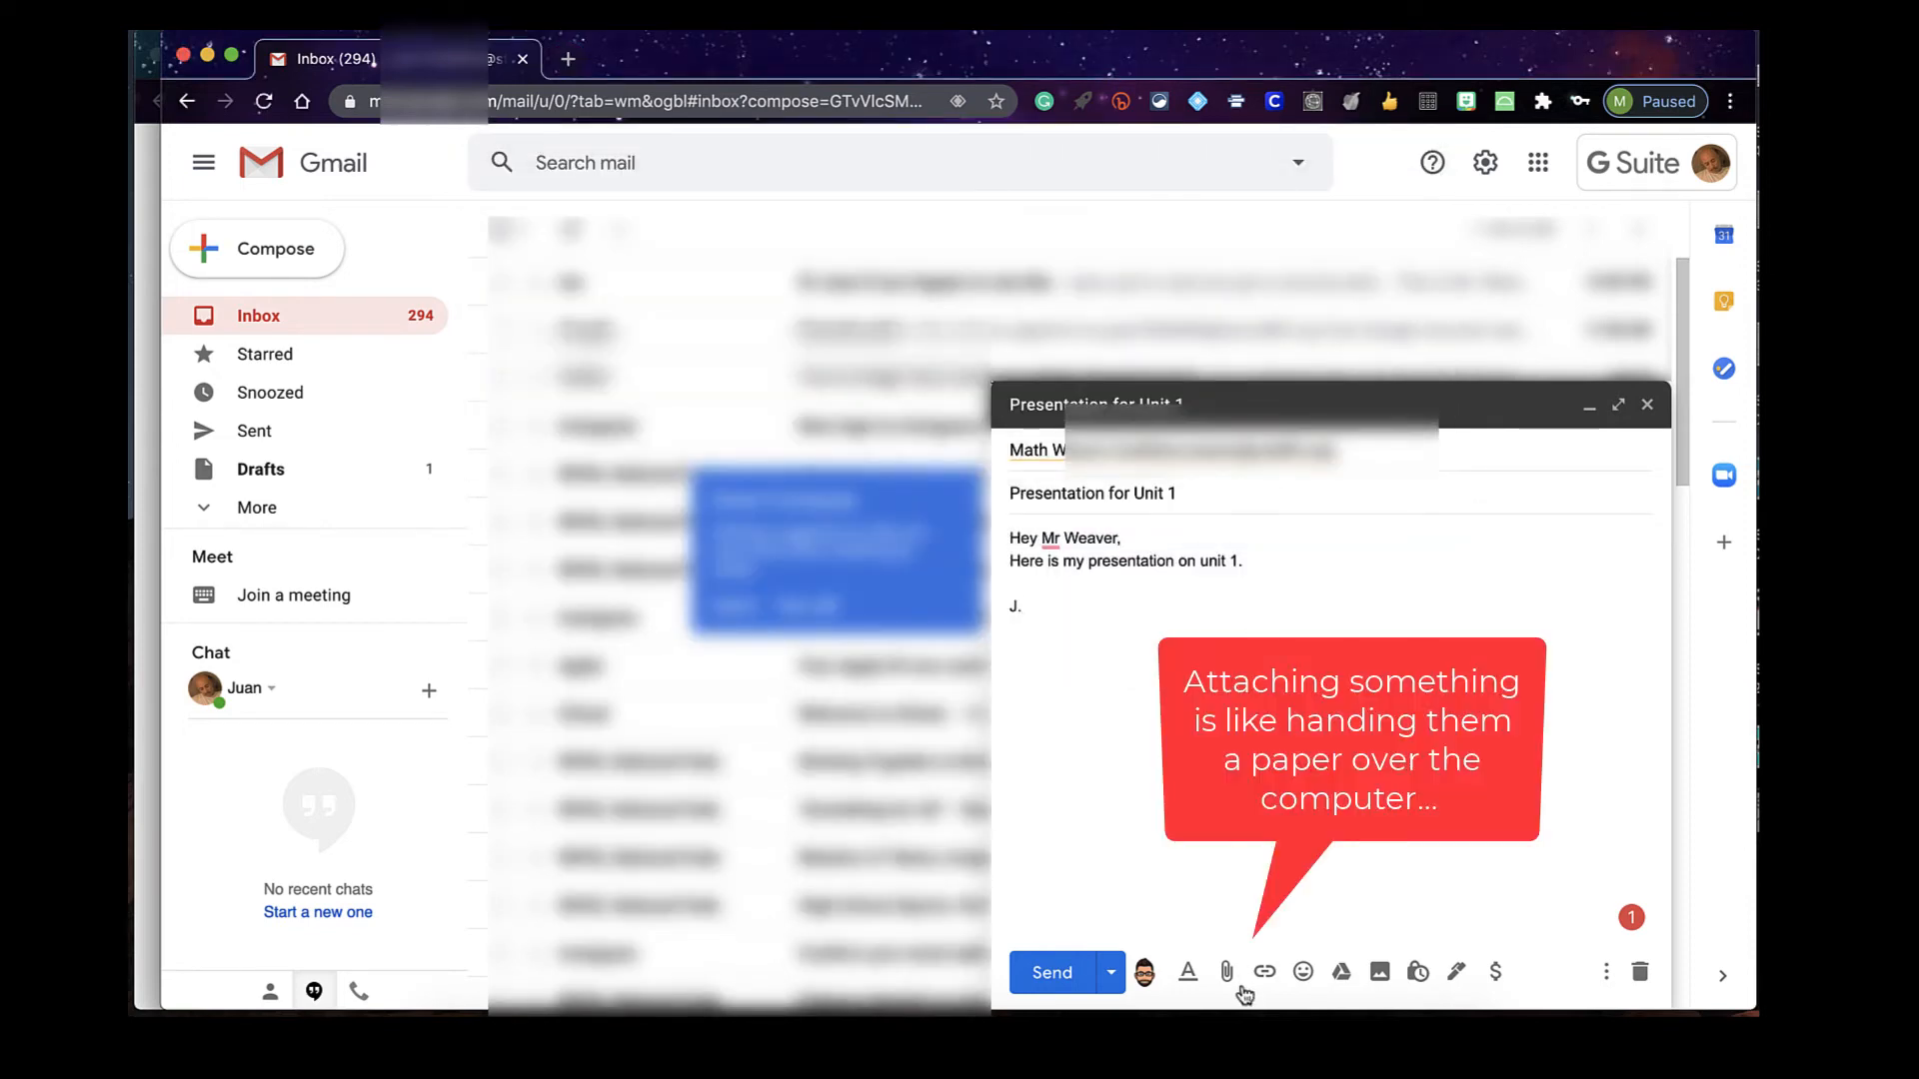
Insert the Imperialism Vocabulary Activity presentation from Drive's Recent files as a Drive link
{"action": "left_click", "coordinate": [1342, 975]}
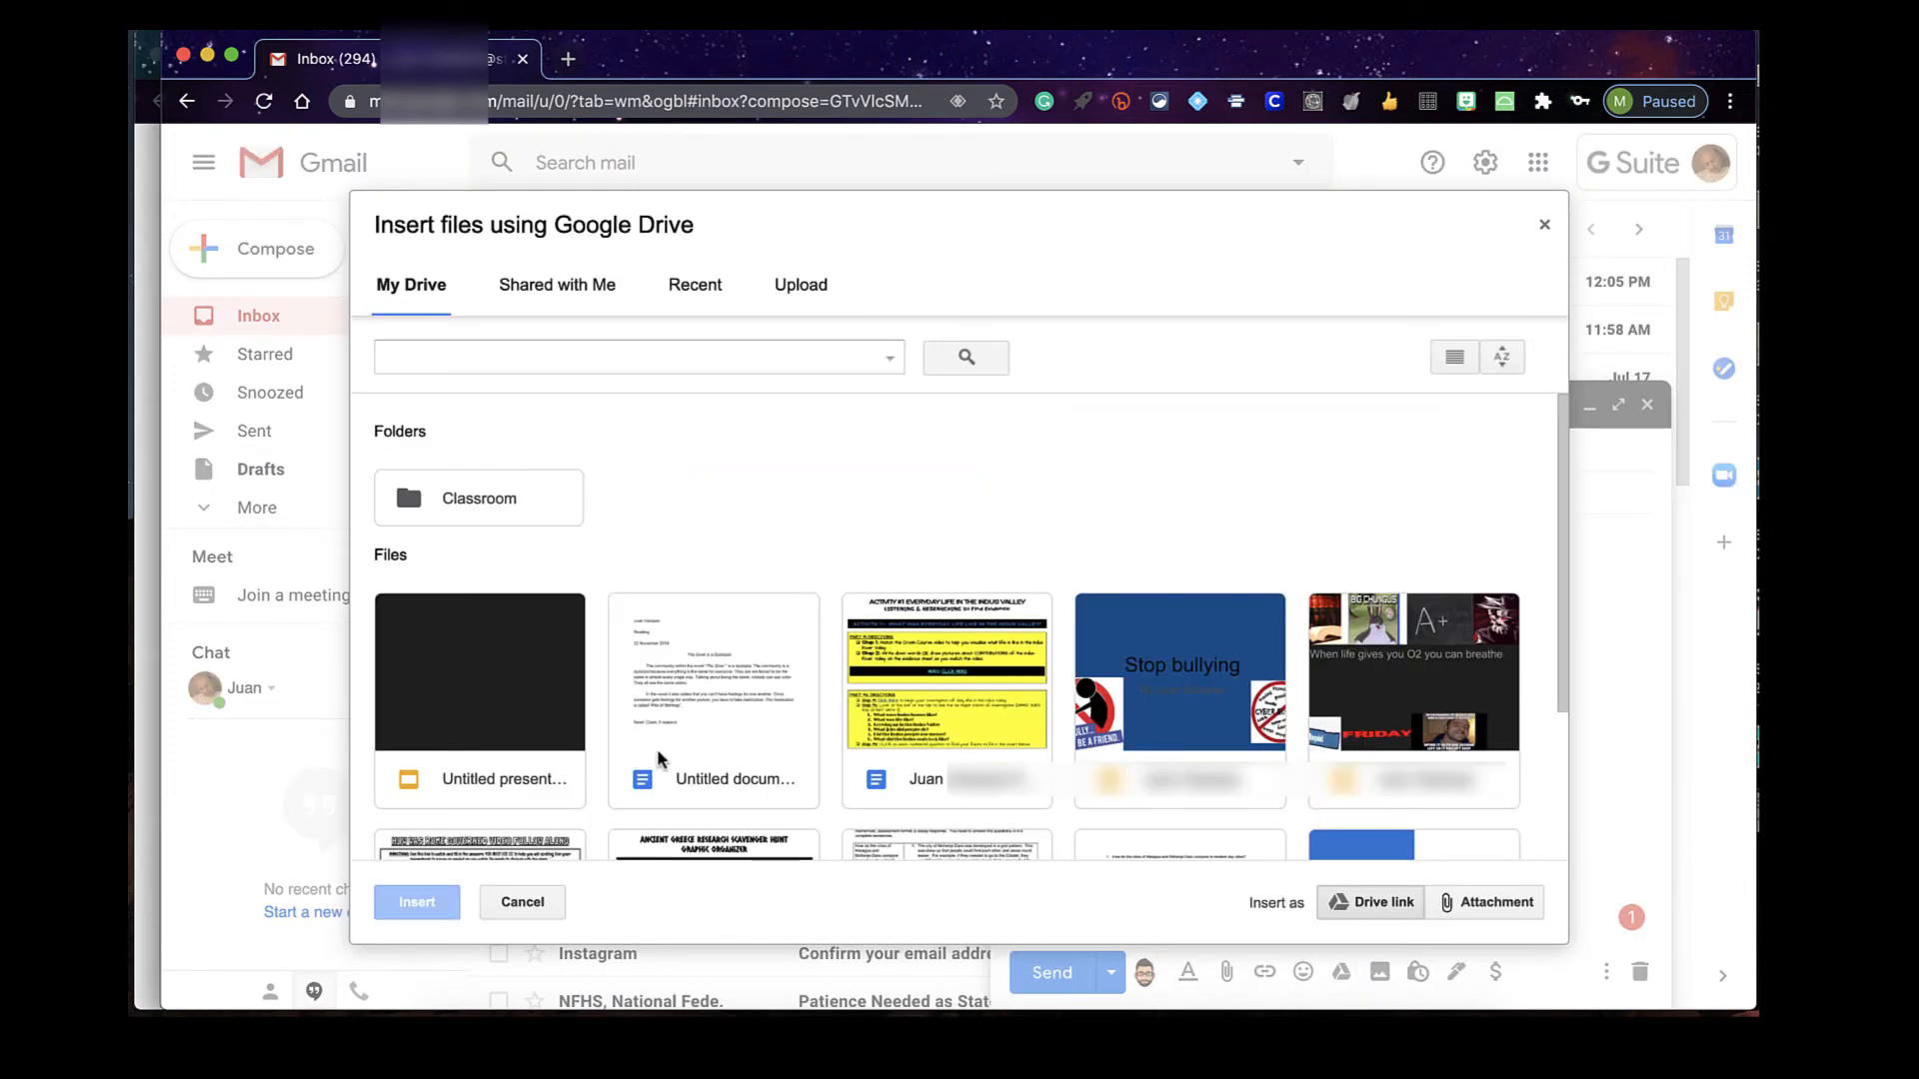
{"action": "left_click", "coordinate": [705, 289]}
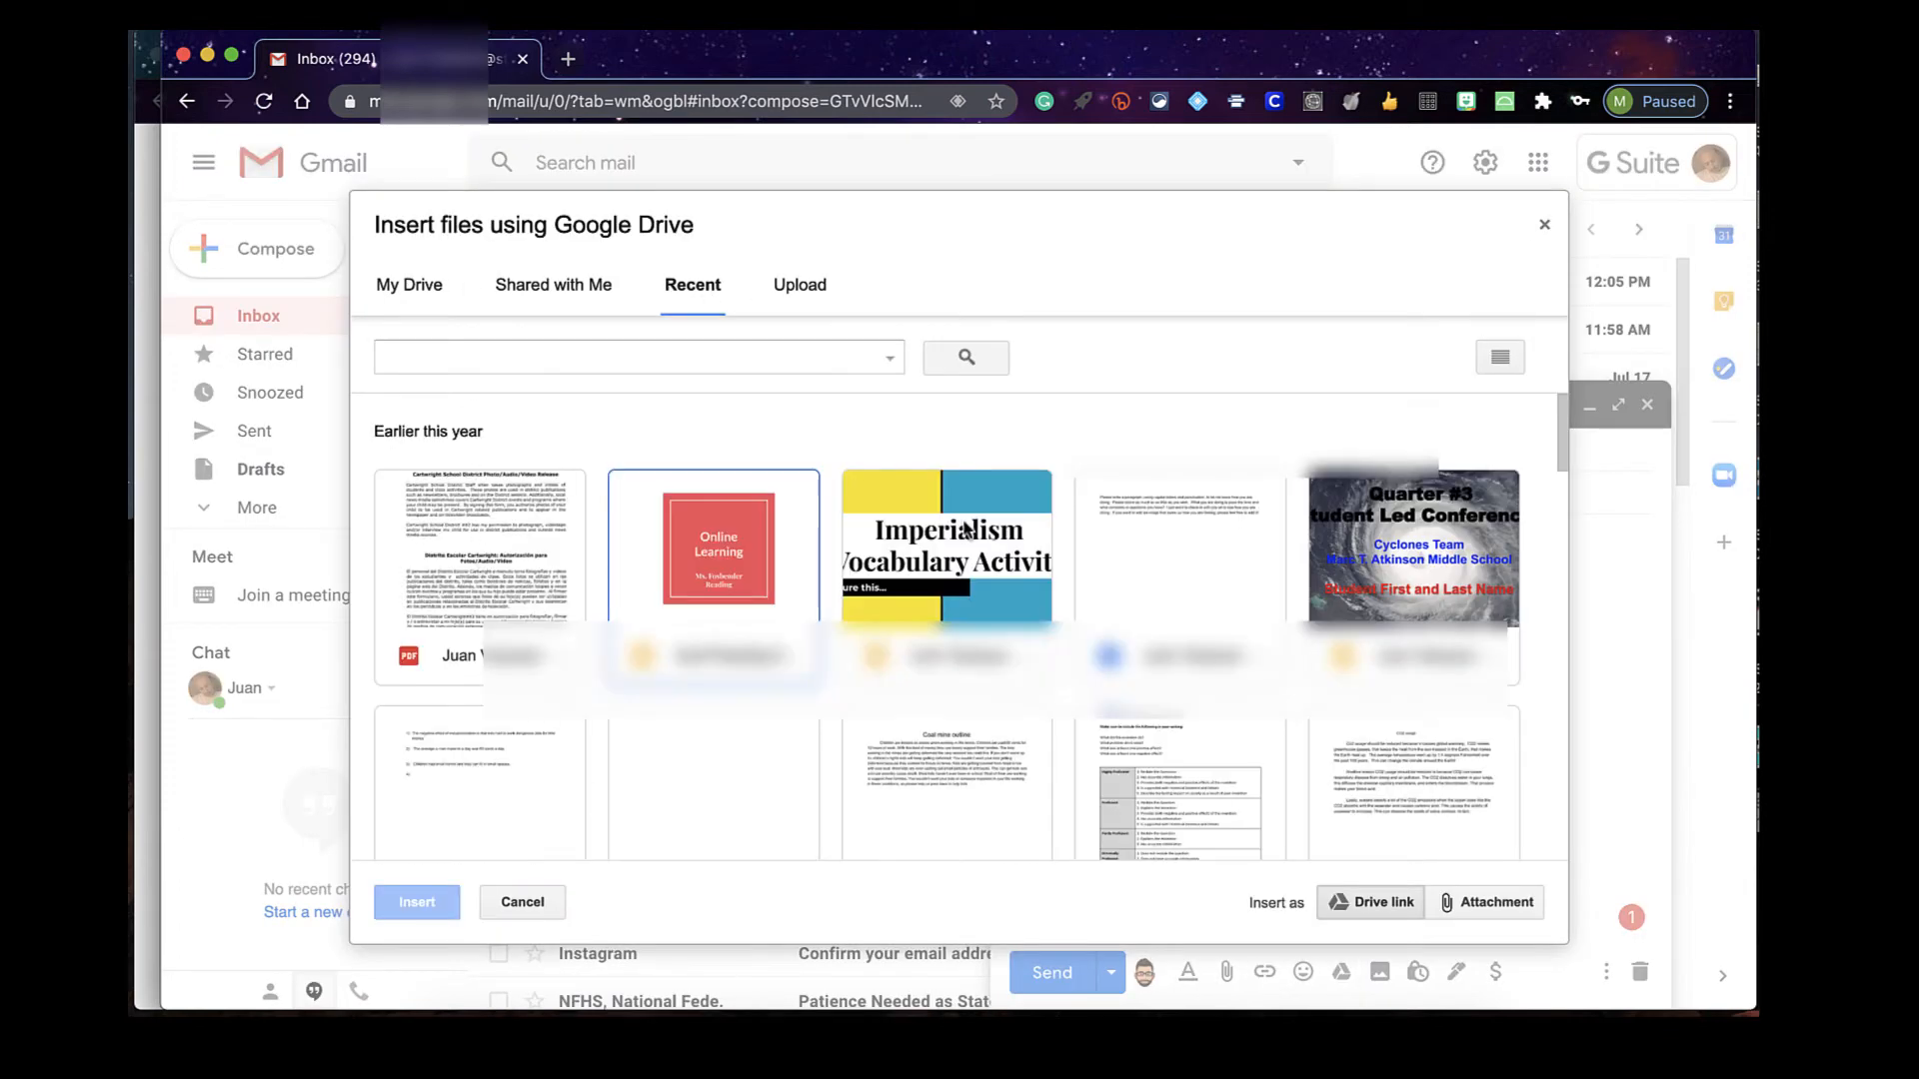
{"action": "left_click", "coordinate": [935, 689]}
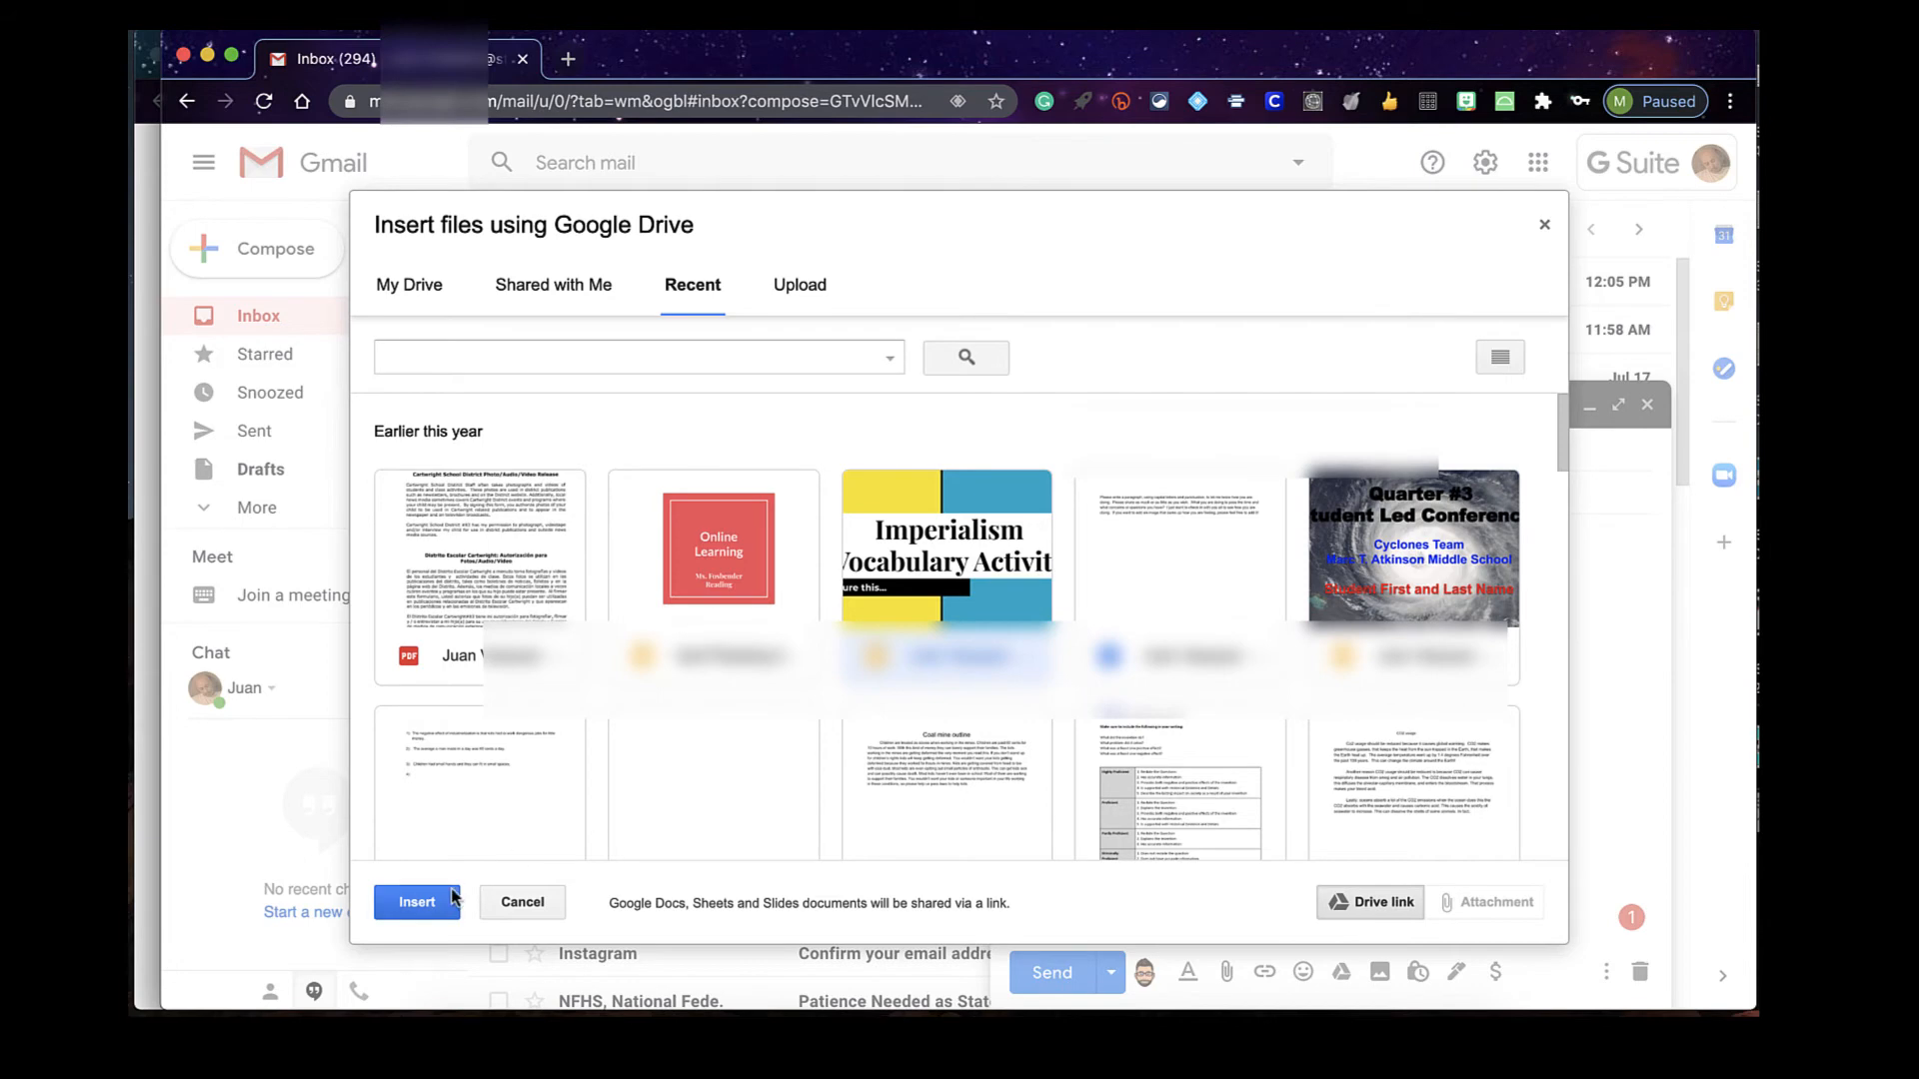
{"action": "left_click", "coordinate": [418, 902]}
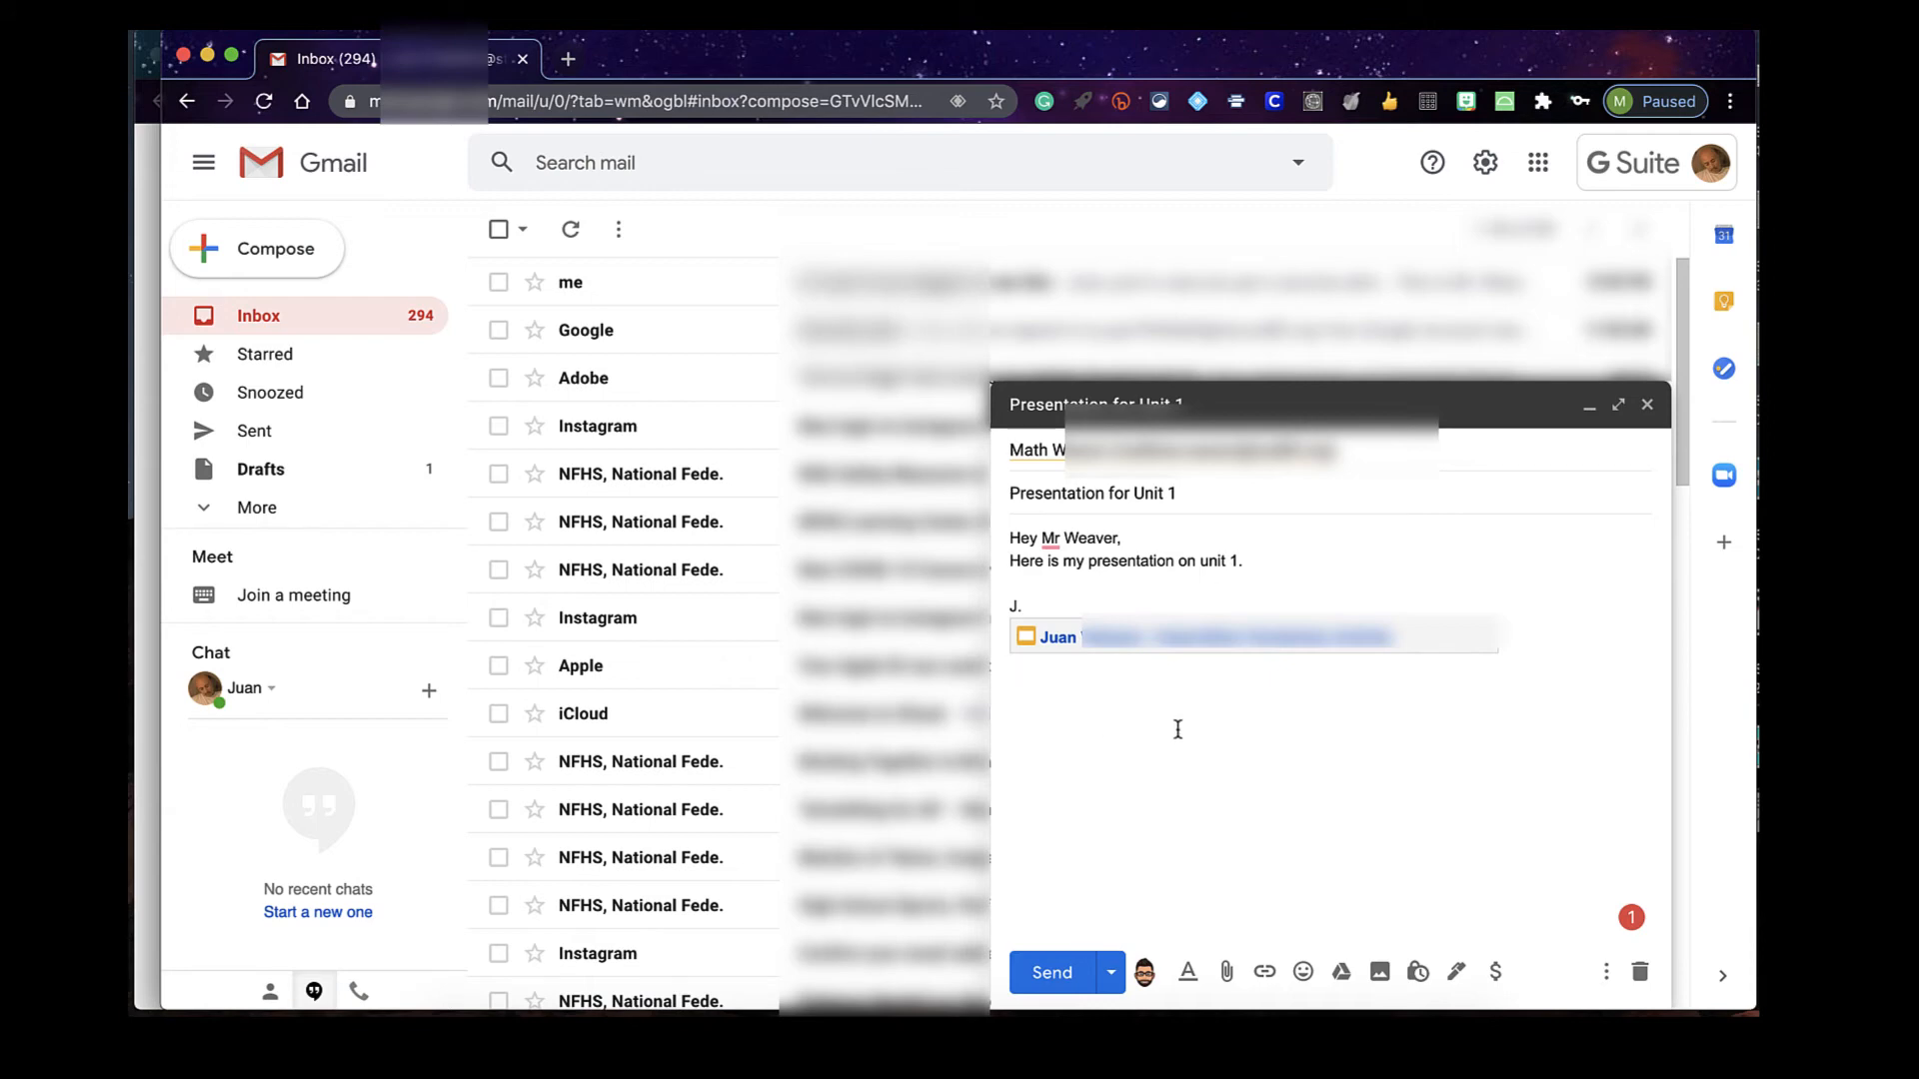
{"action": "left_click_drag", "start_coordinate": [1007, 540], "coordinate": [1127, 540]}
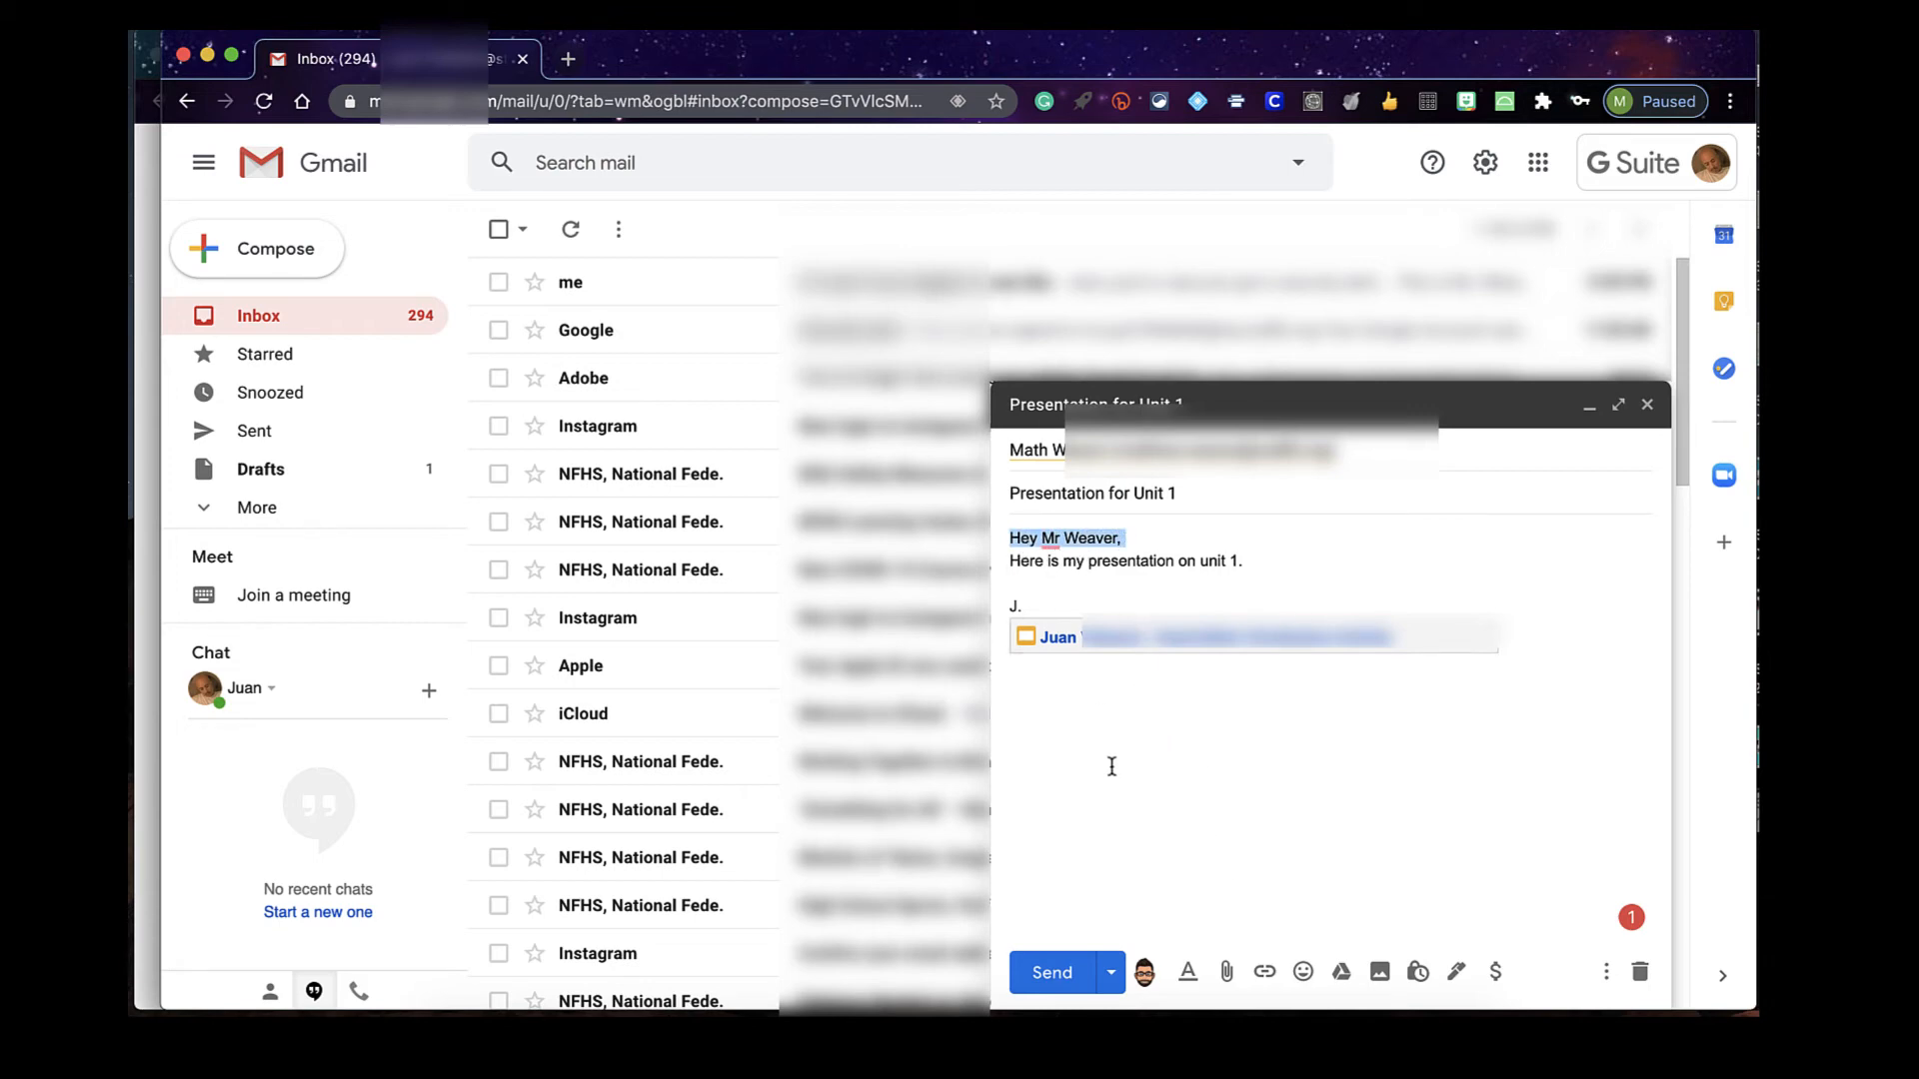
{"action": "left_click", "coordinate": [1056, 745]}
{"action": "left_click_drag", "start_coordinate": [1027, 607], "coordinate": [992, 608]}
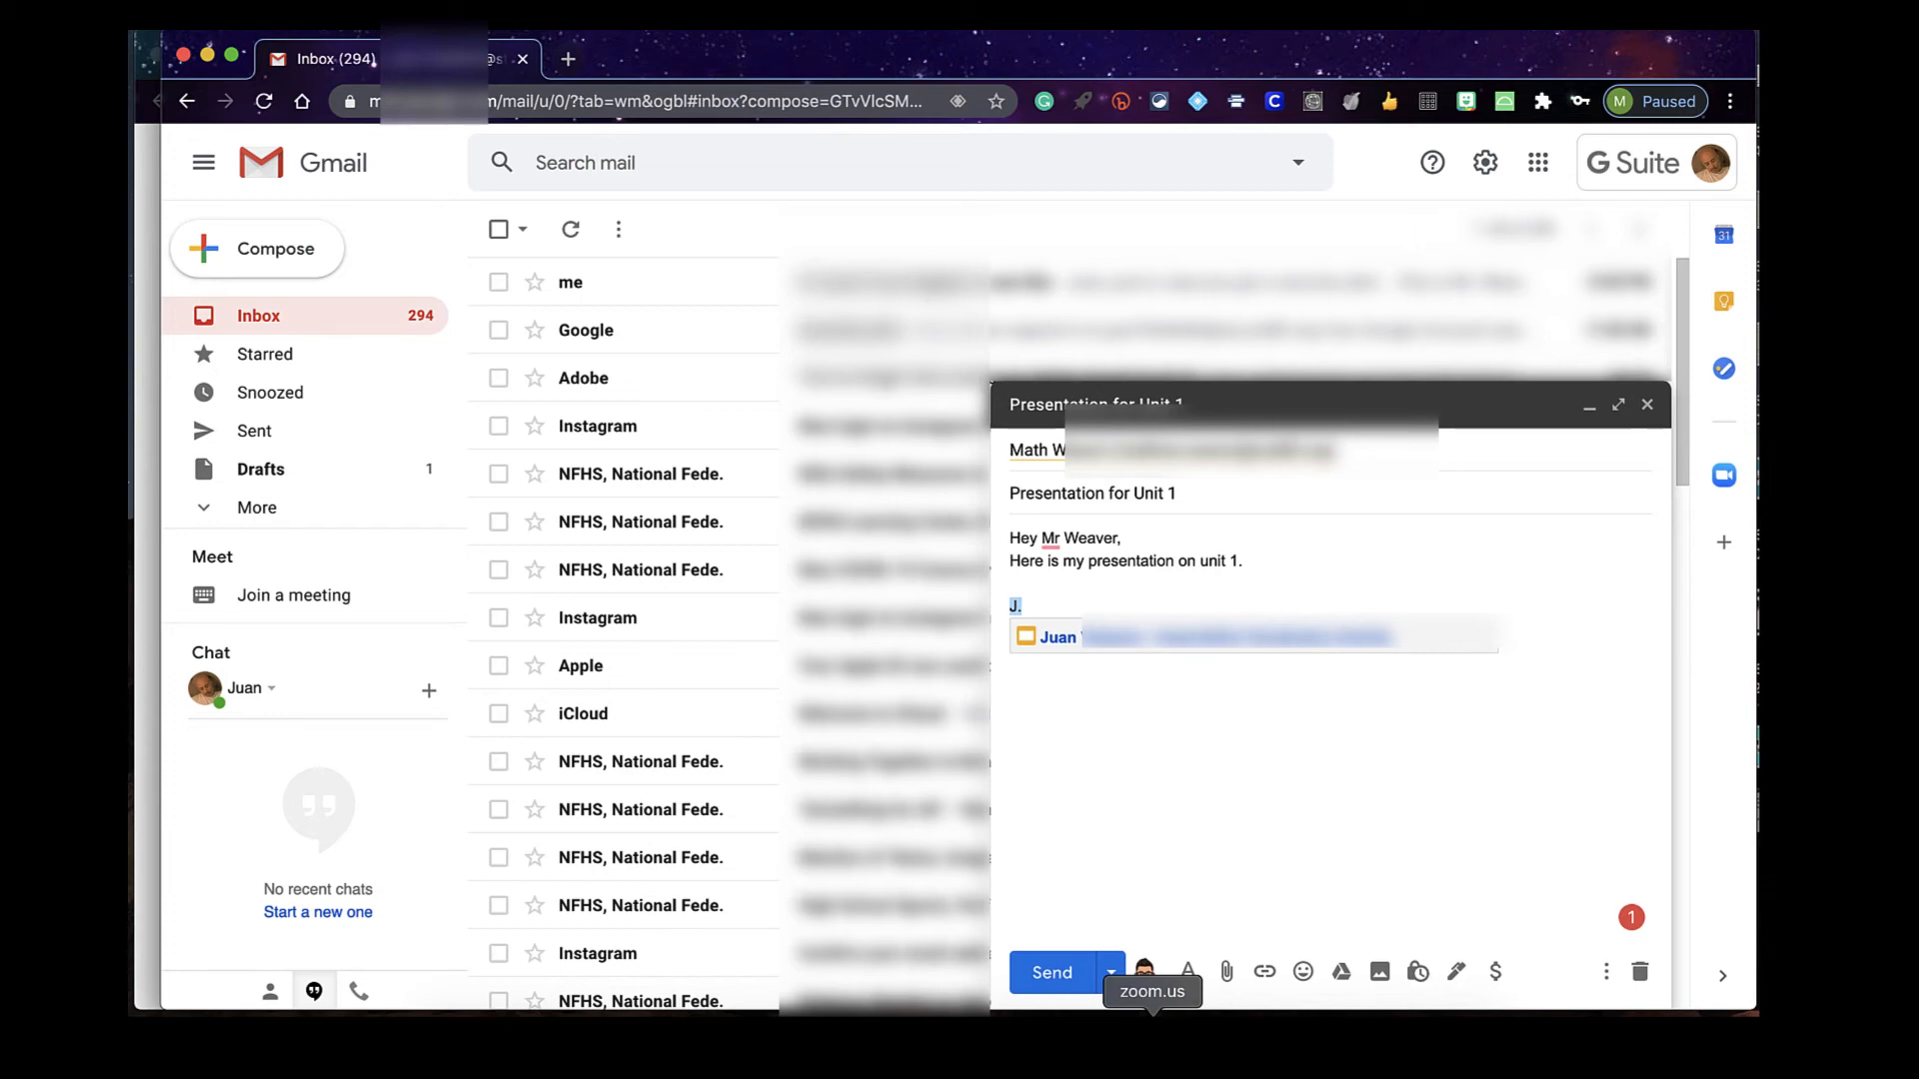
{"action": "left_click", "coordinate": [1362, 729]}
{"action": "left_click_drag", "start_coordinate": [1114, 60], "coordinate": [1120, 59]}
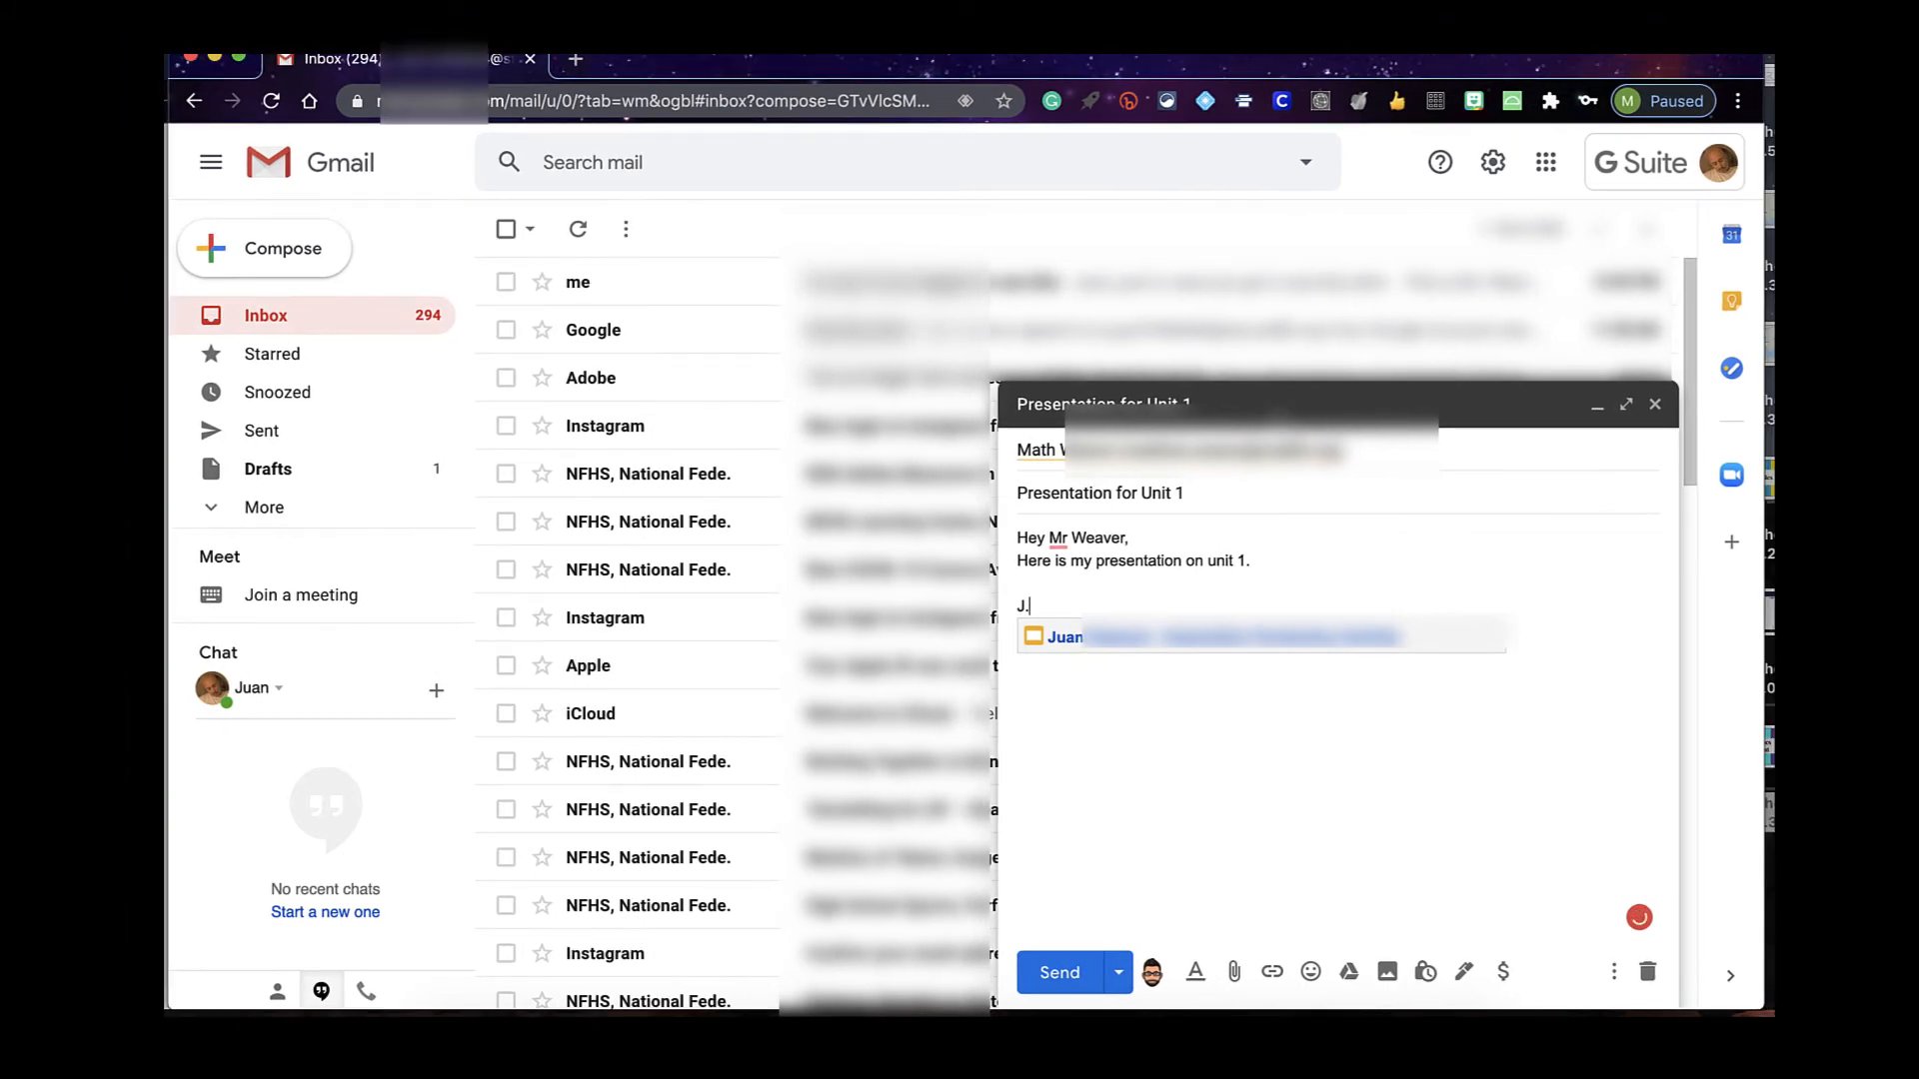
Send the Unit 1 email, granting the recipient Comment access to the shared presentation
{"action": "left_click", "coordinate": [1116, 973]}
{"action": "left_click", "coordinate": [1071, 974]}
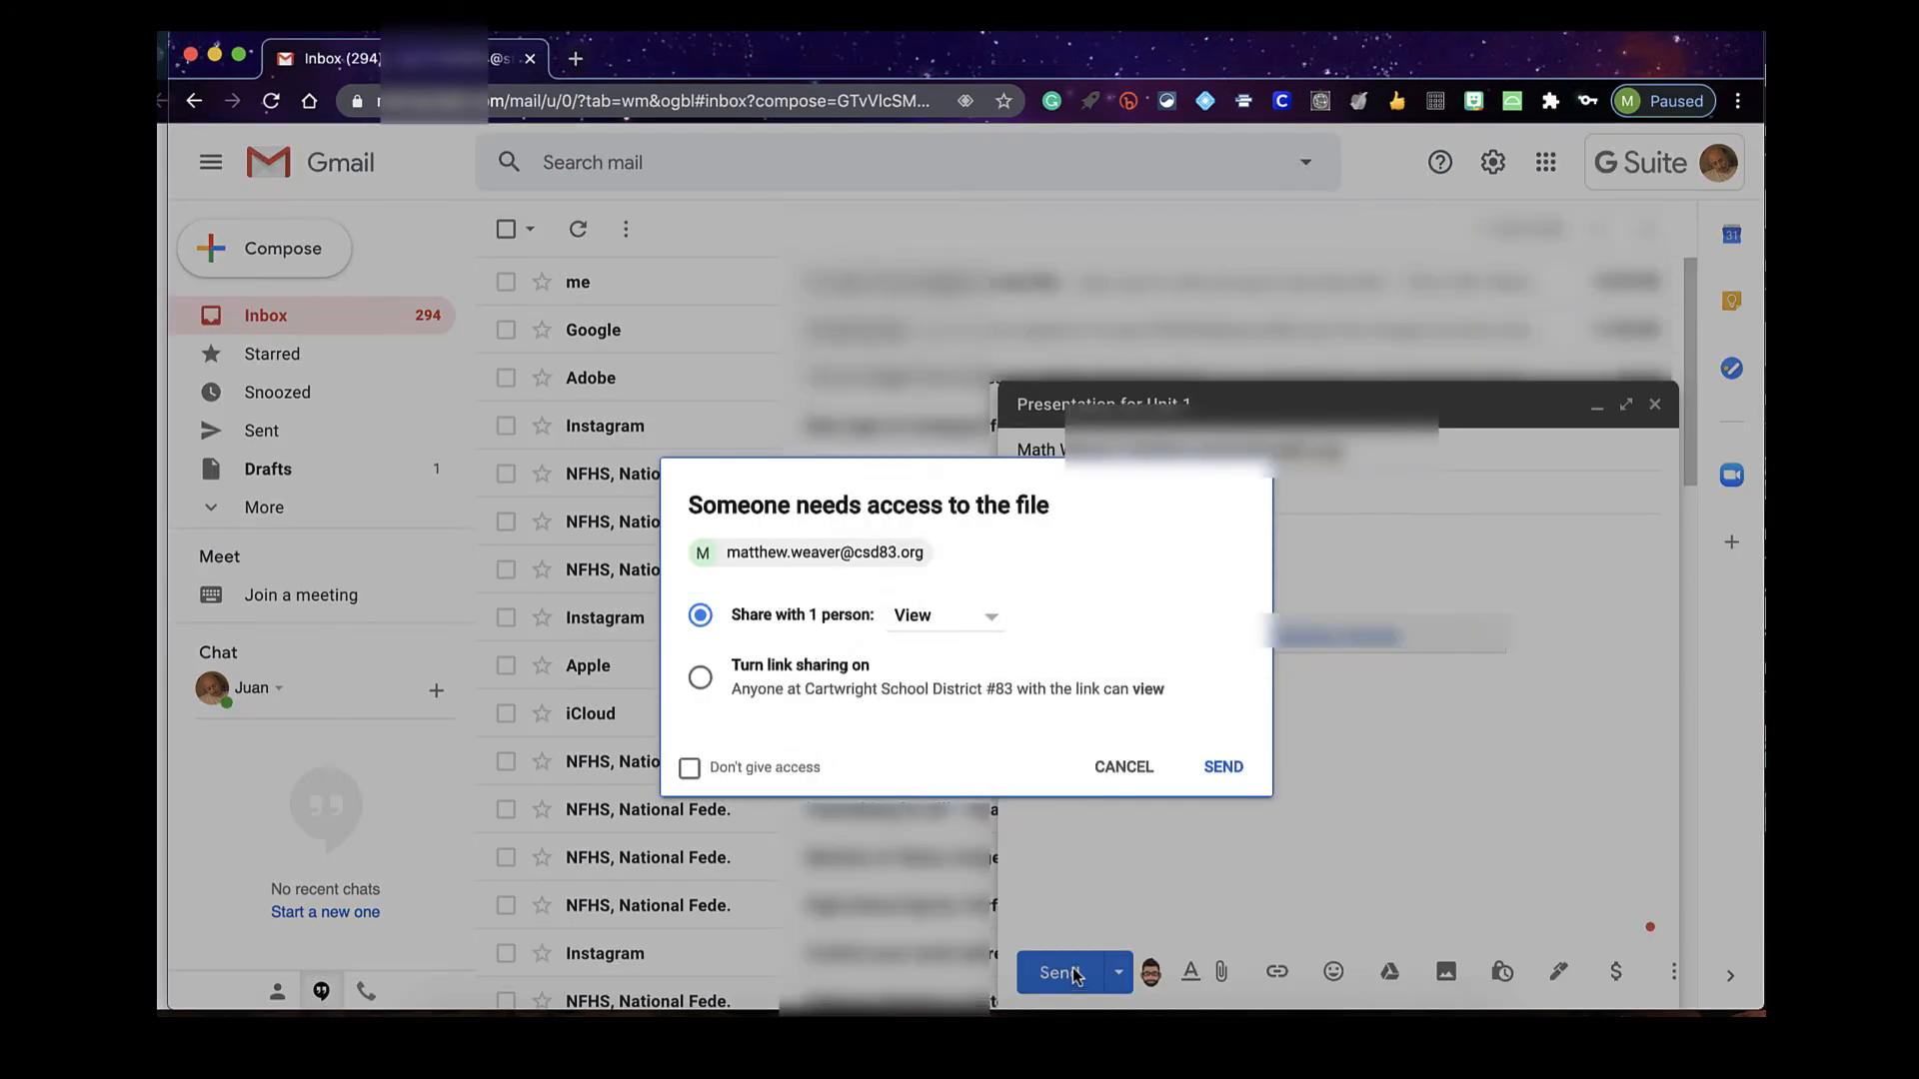
{"action": "left_click", "coordinate": [987, 625]}
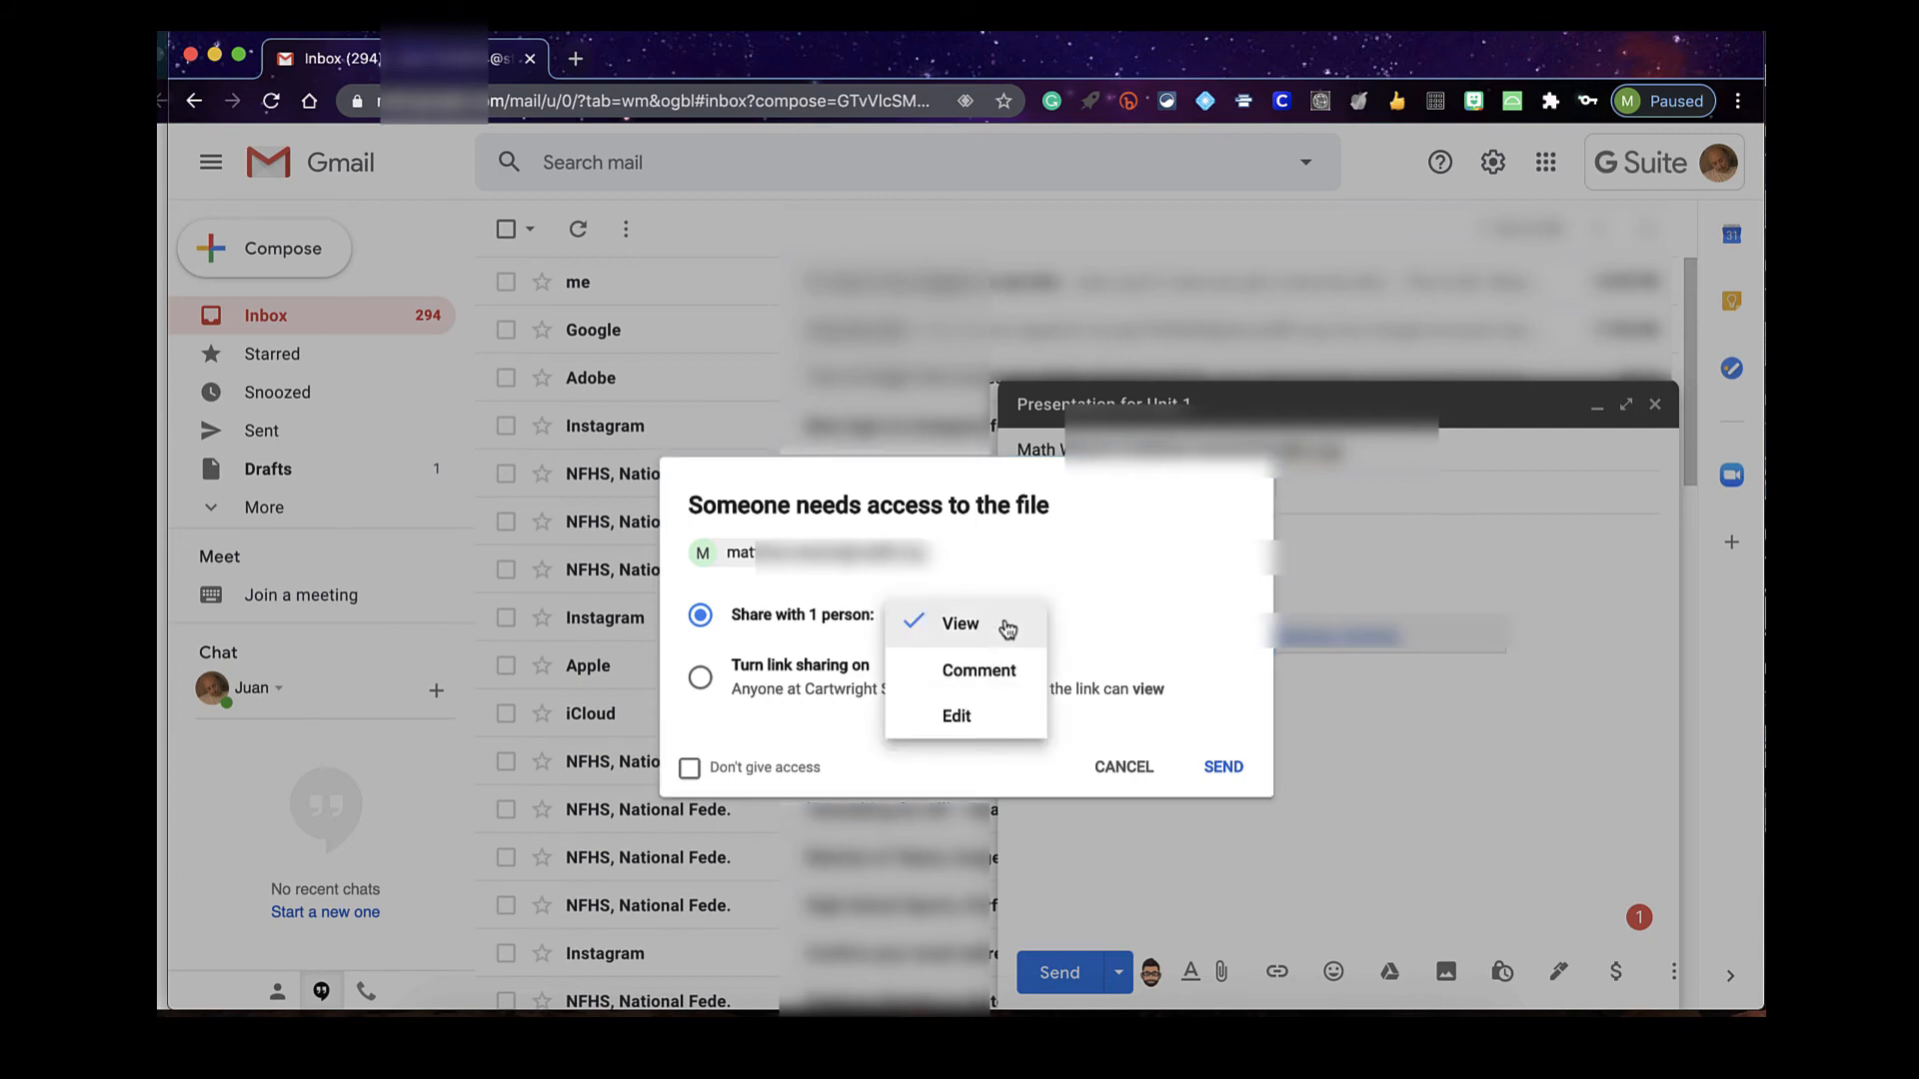
{"action": "left_click", "coordinate": [1011, 673]}
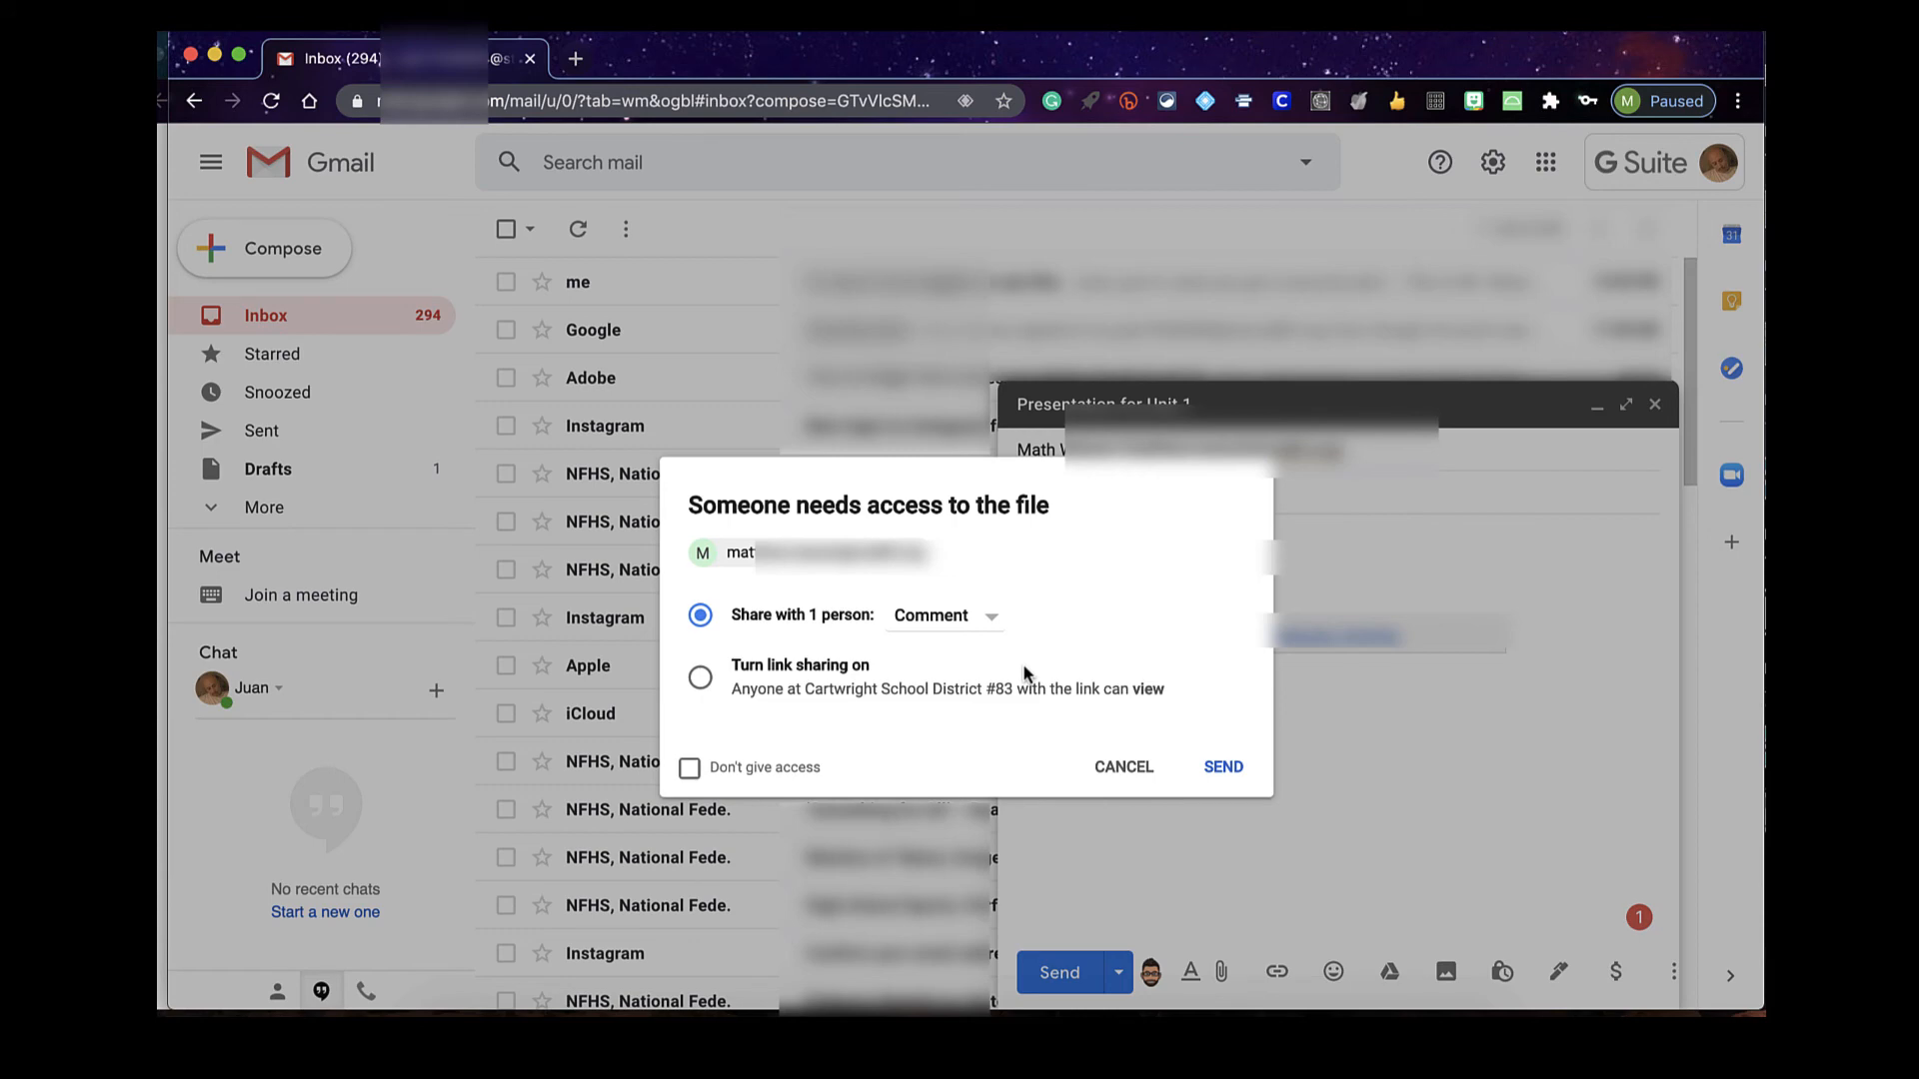
{"action": "left_click", "coordinate": [1223, 768]}
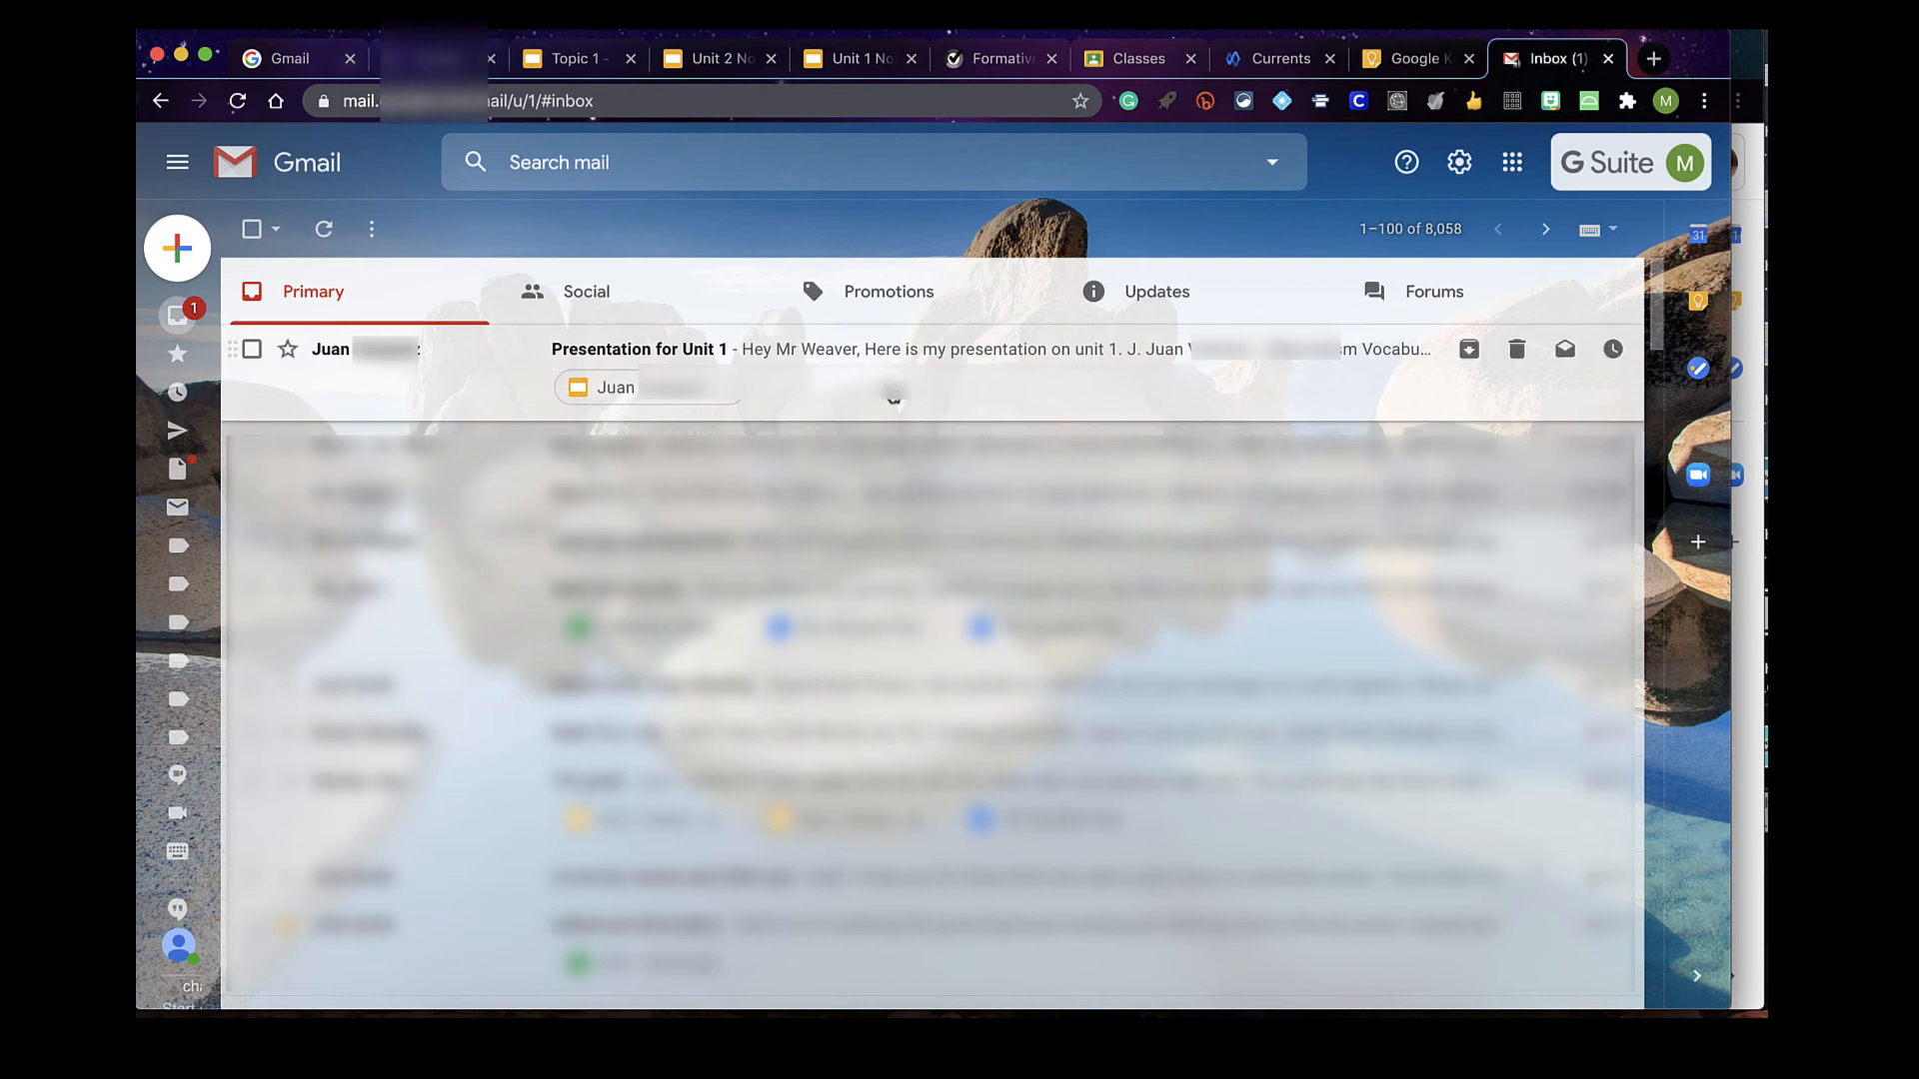
As the teacher, reply to 'Presentation for Unit 1' promising to grade it and give feedback shortly
{"action": "left_click", "coordinate": [879, 382]}
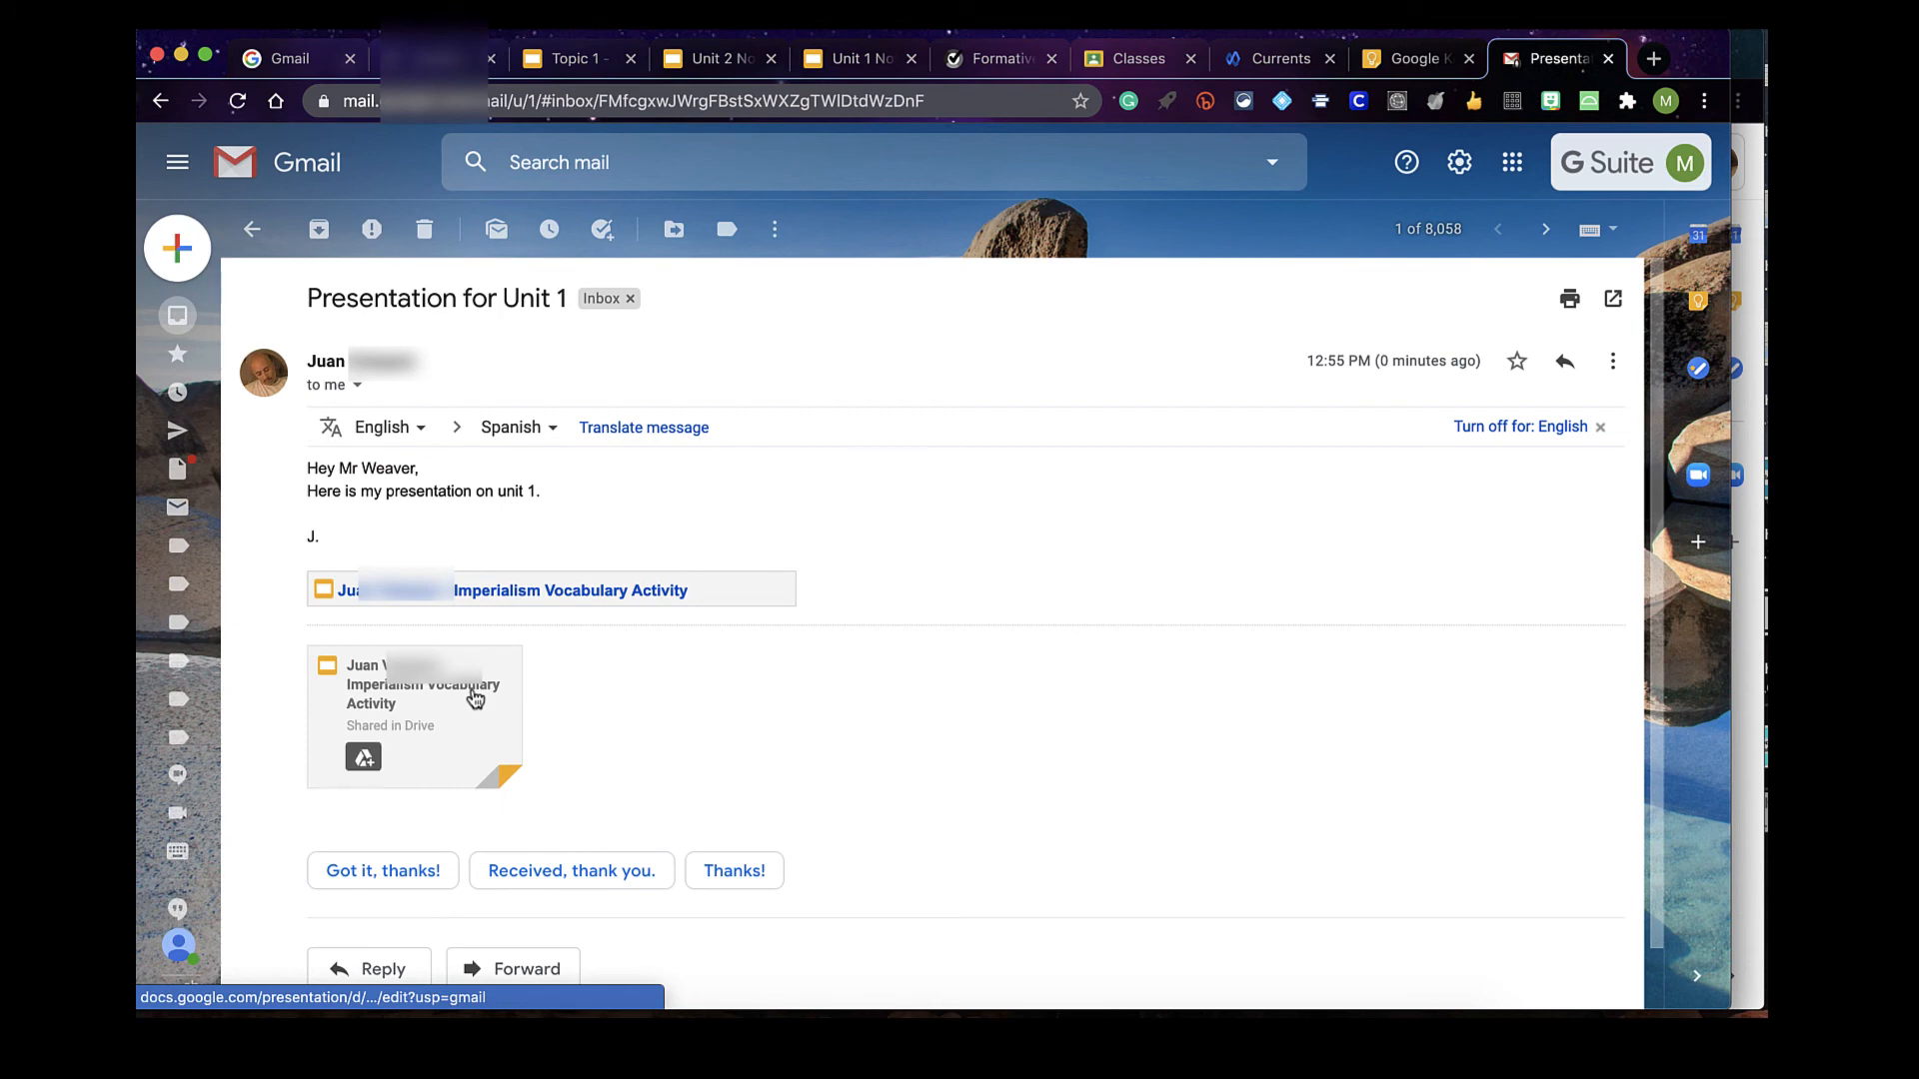
{"action": "left_click", "coordinate": [251, 233]}
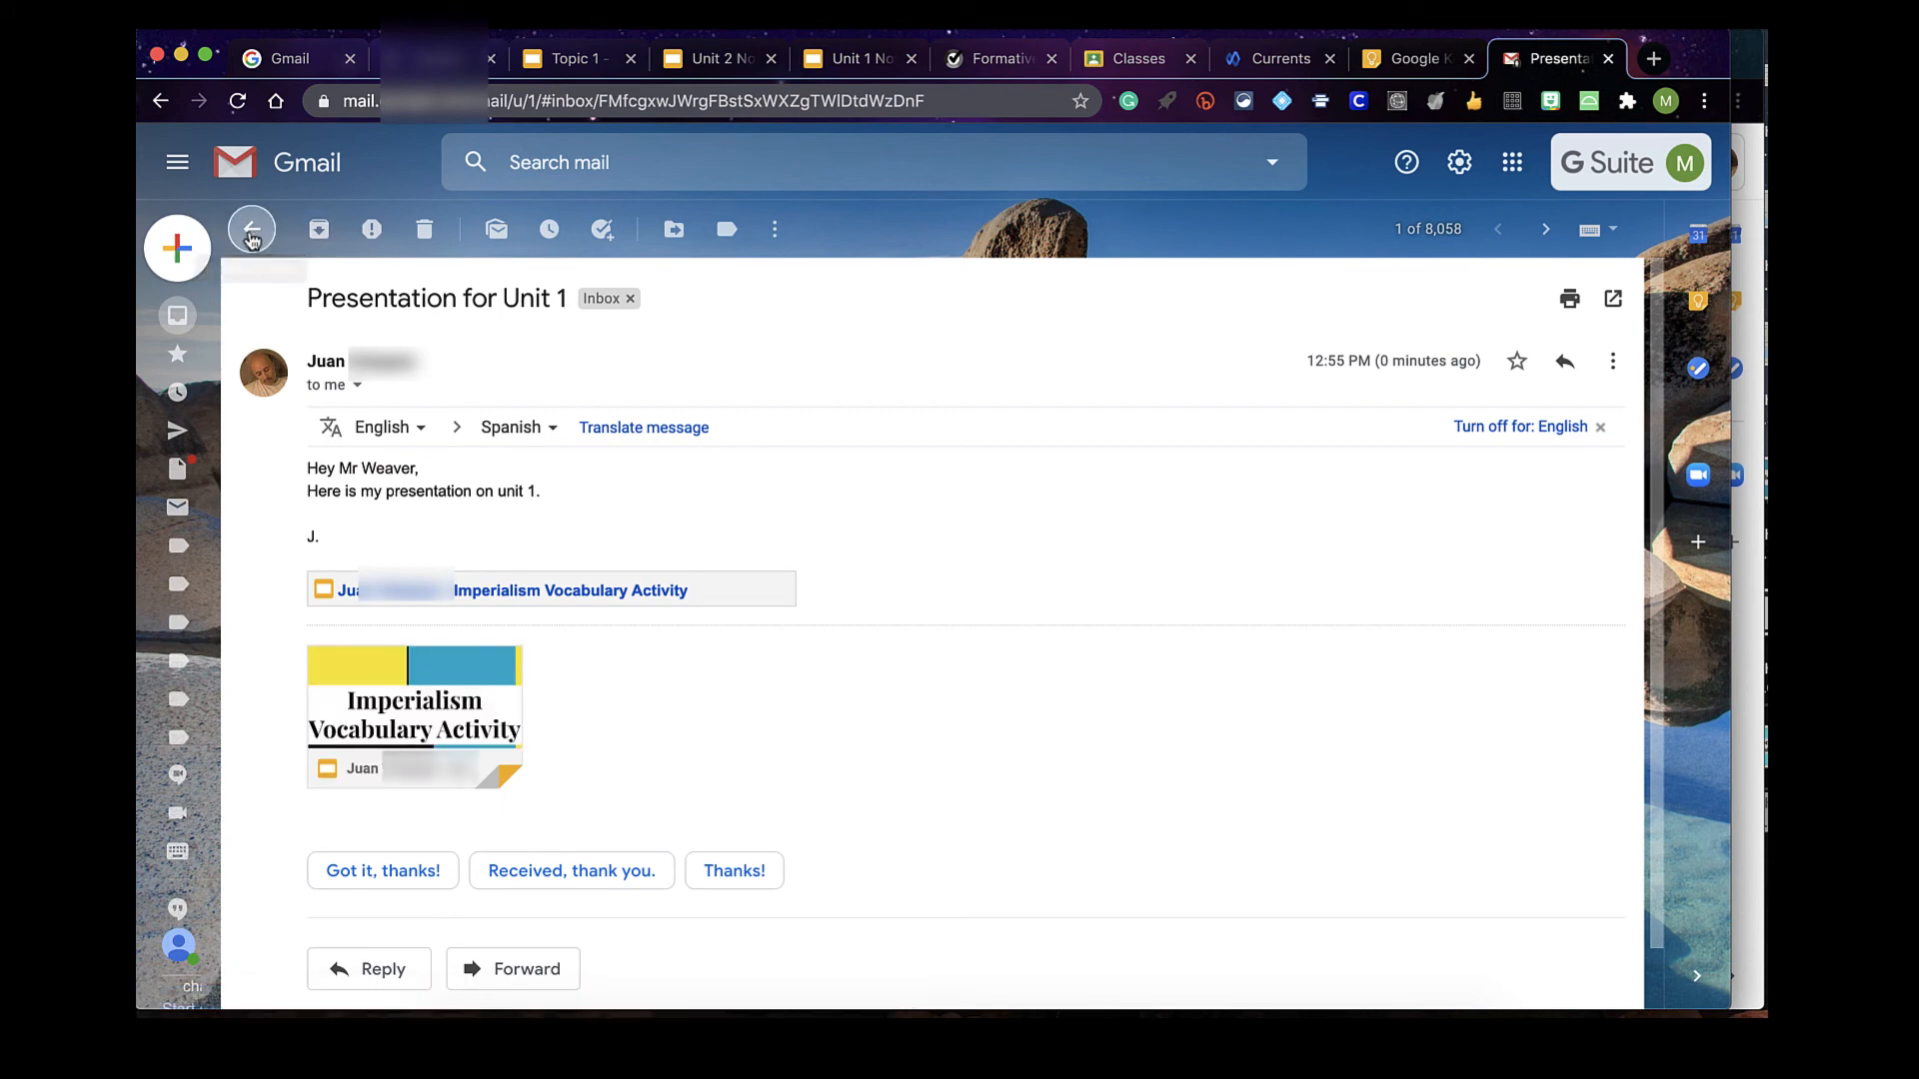
{"action": "left_click", "coordinate": [829, 357]}
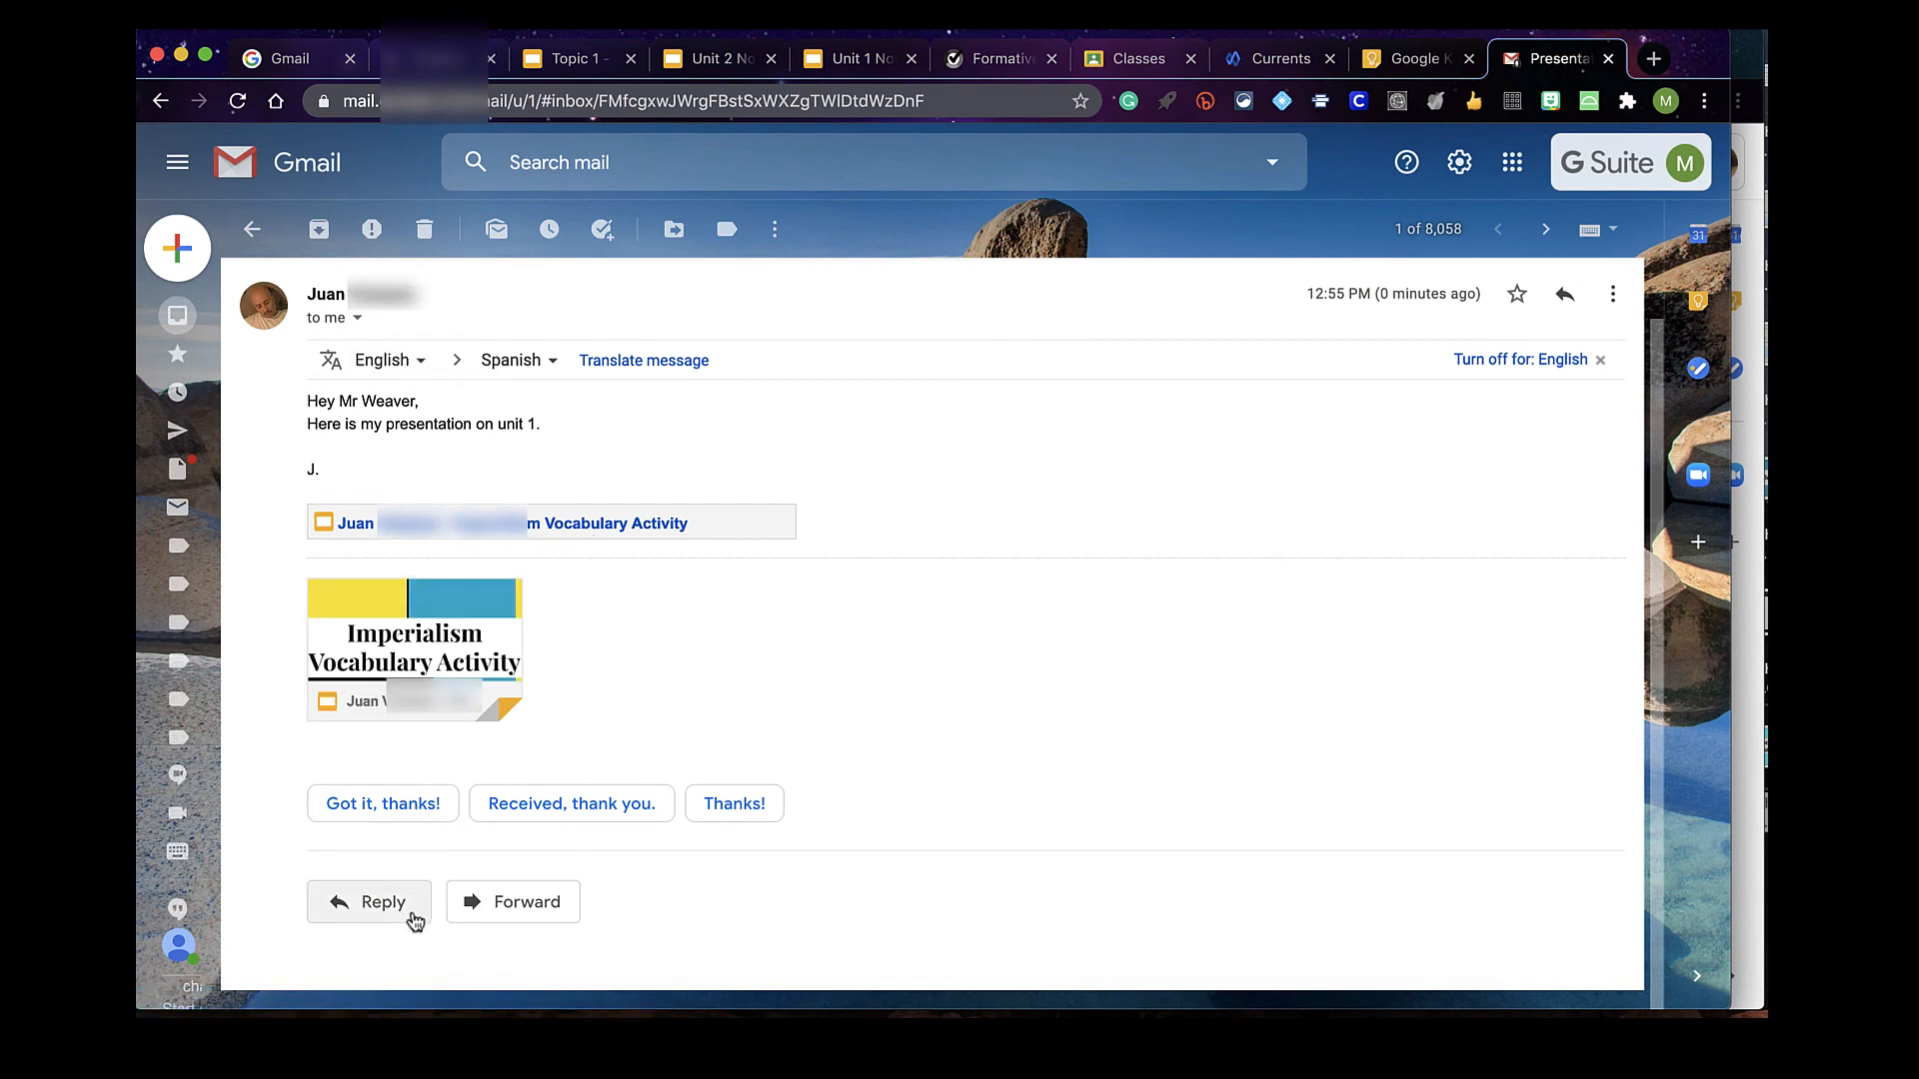
{"action": "left_click", "coordinate": [416, 912]}
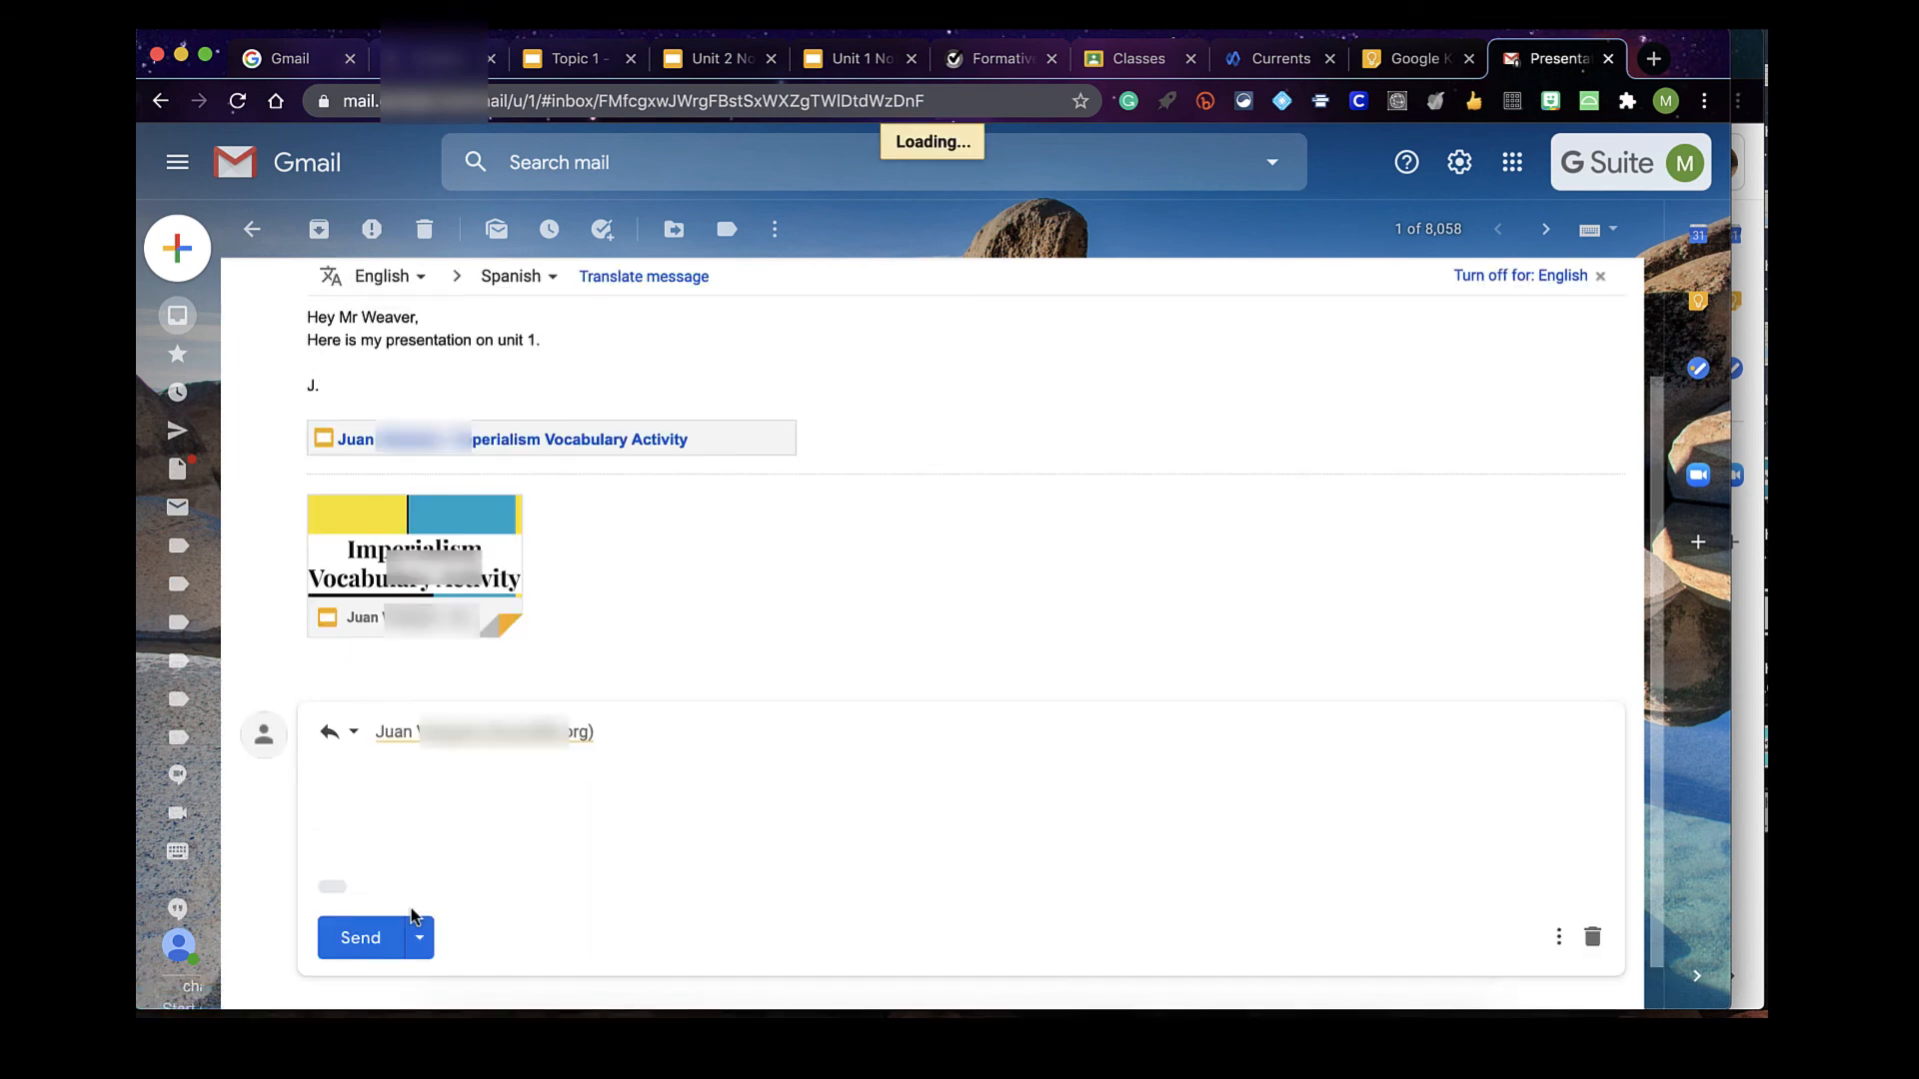
{"action": "type", "text": "Thanks "}
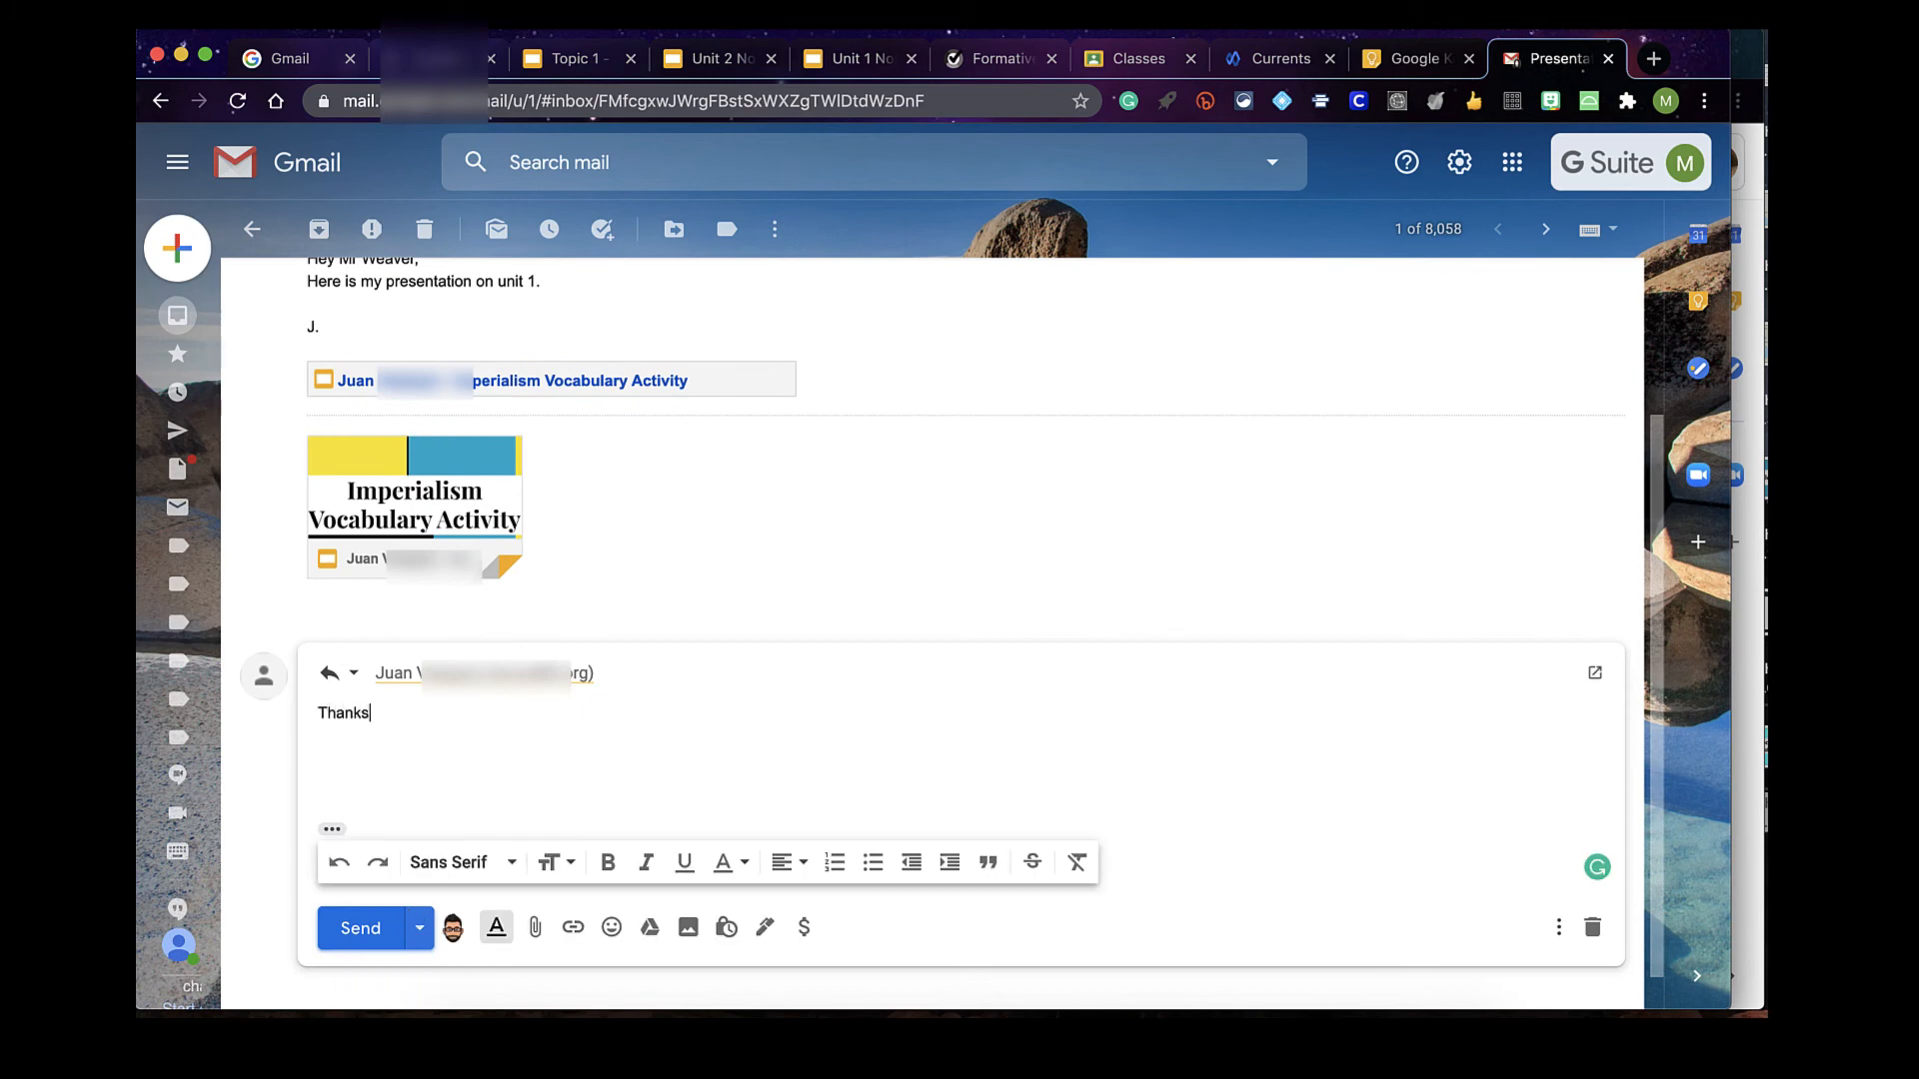
{"action": "type", "text": "J, I will grade it and give you"}
{"action": "key", "text": "Tab"}
{"action": "type", "text": "shortly."}
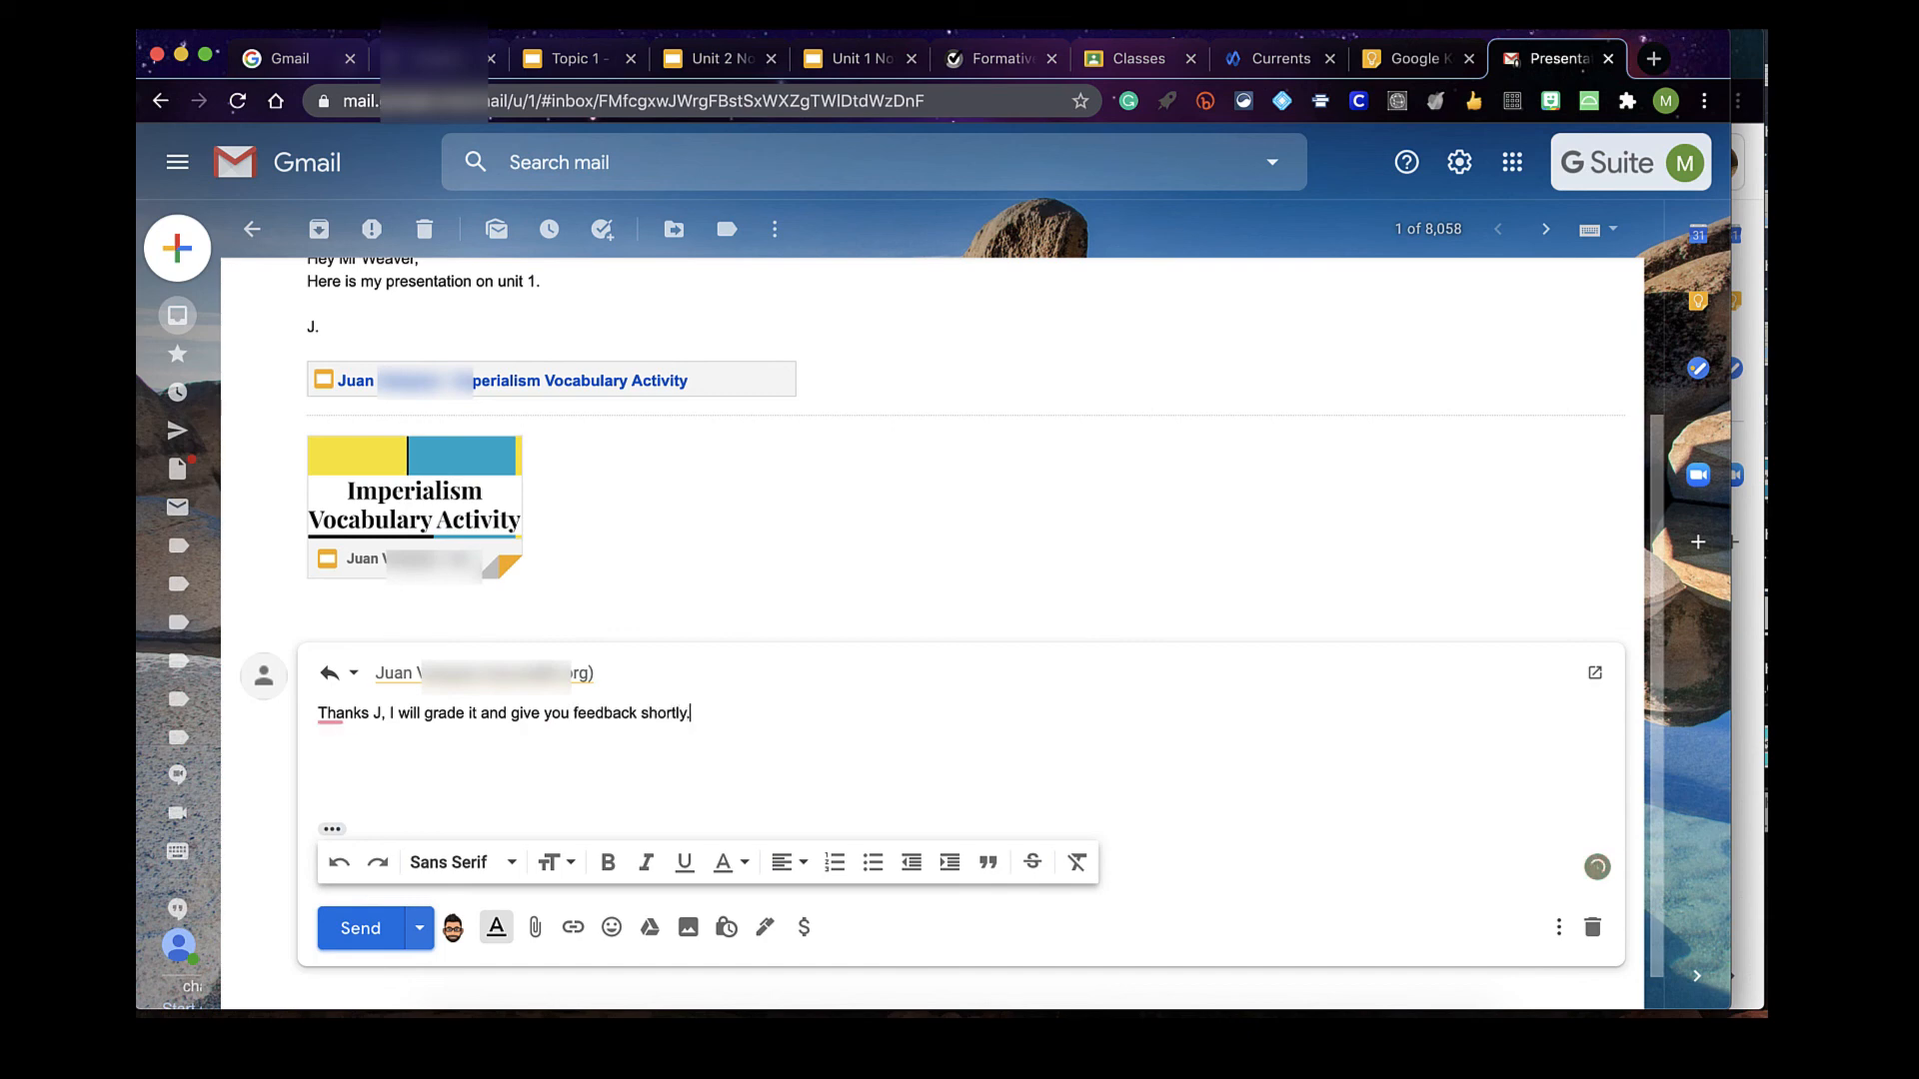
{"action": "left_click", "coordinate": [358, 925]}
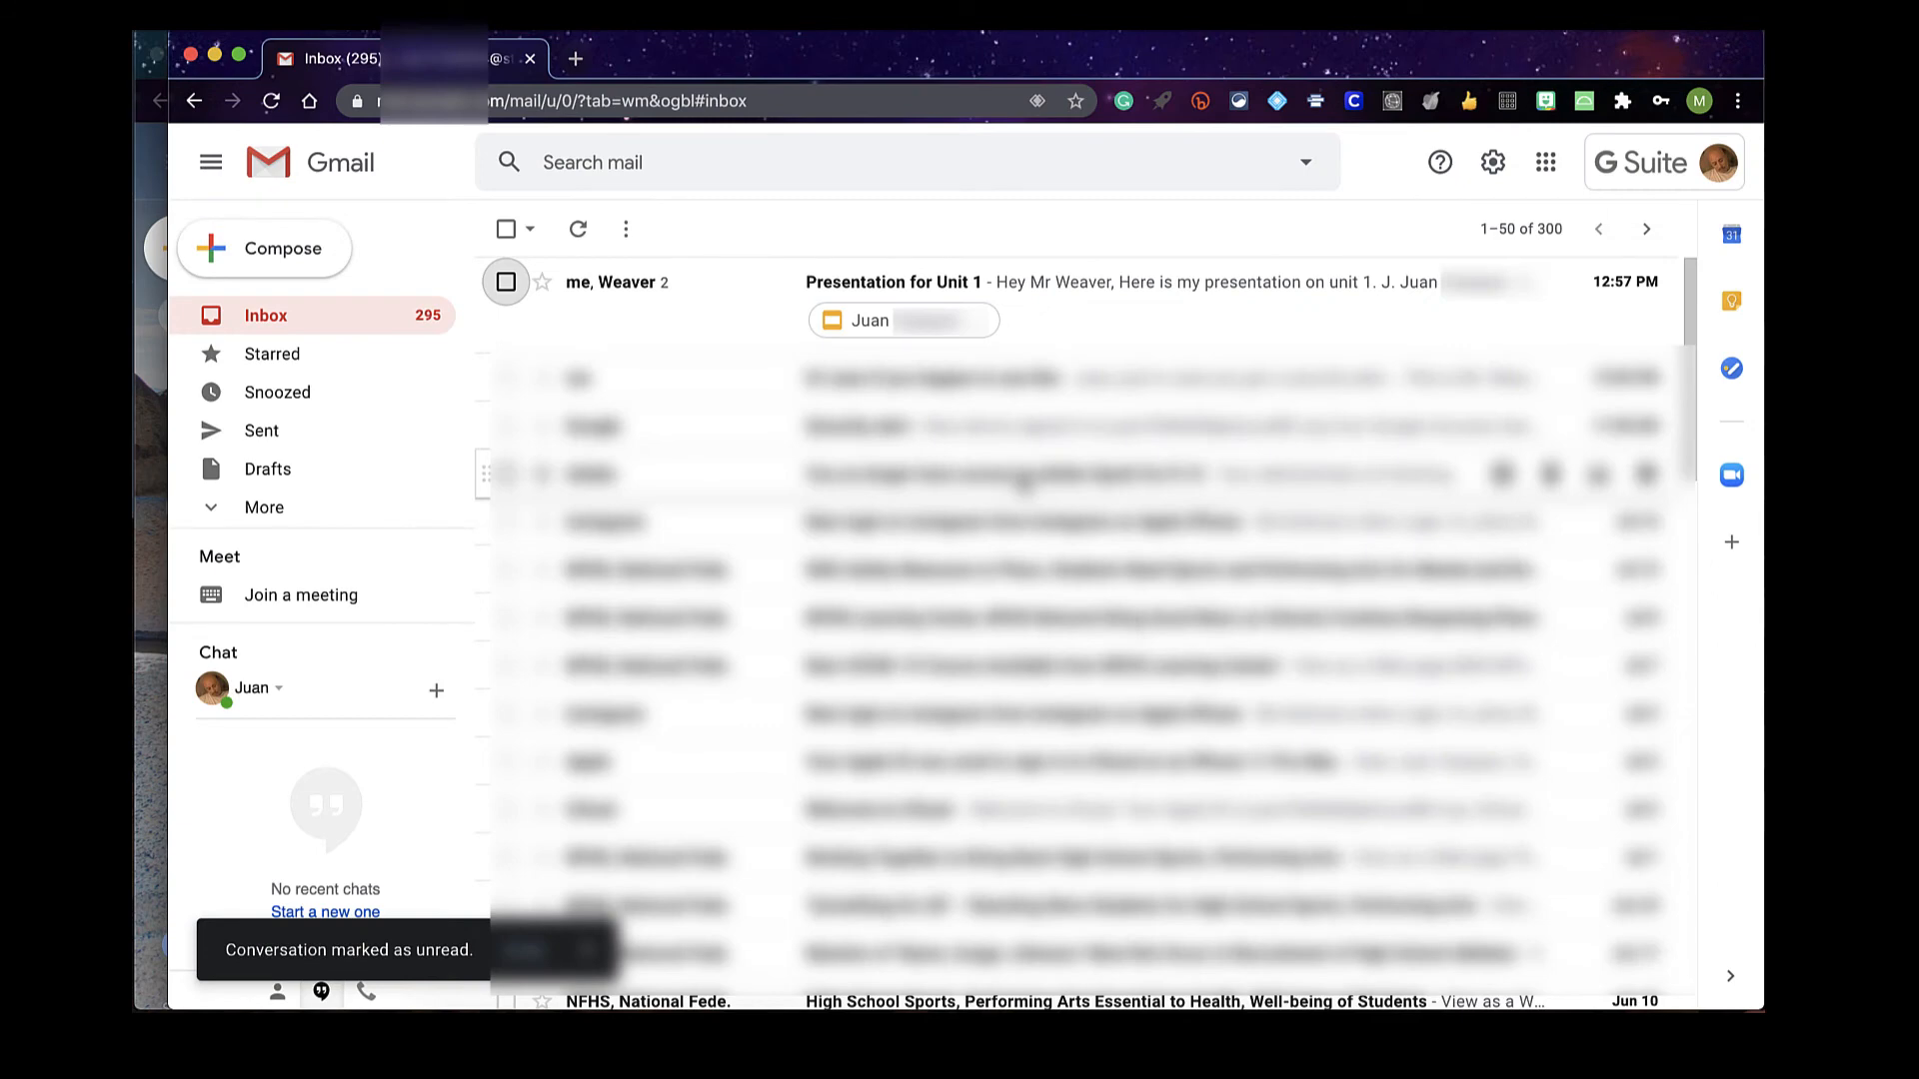
Open the Presentation for Unit 1 thread, read the teacher's reply, and answer 'thanks'
{"action": "left_click", "coordinate": [729, 291]}
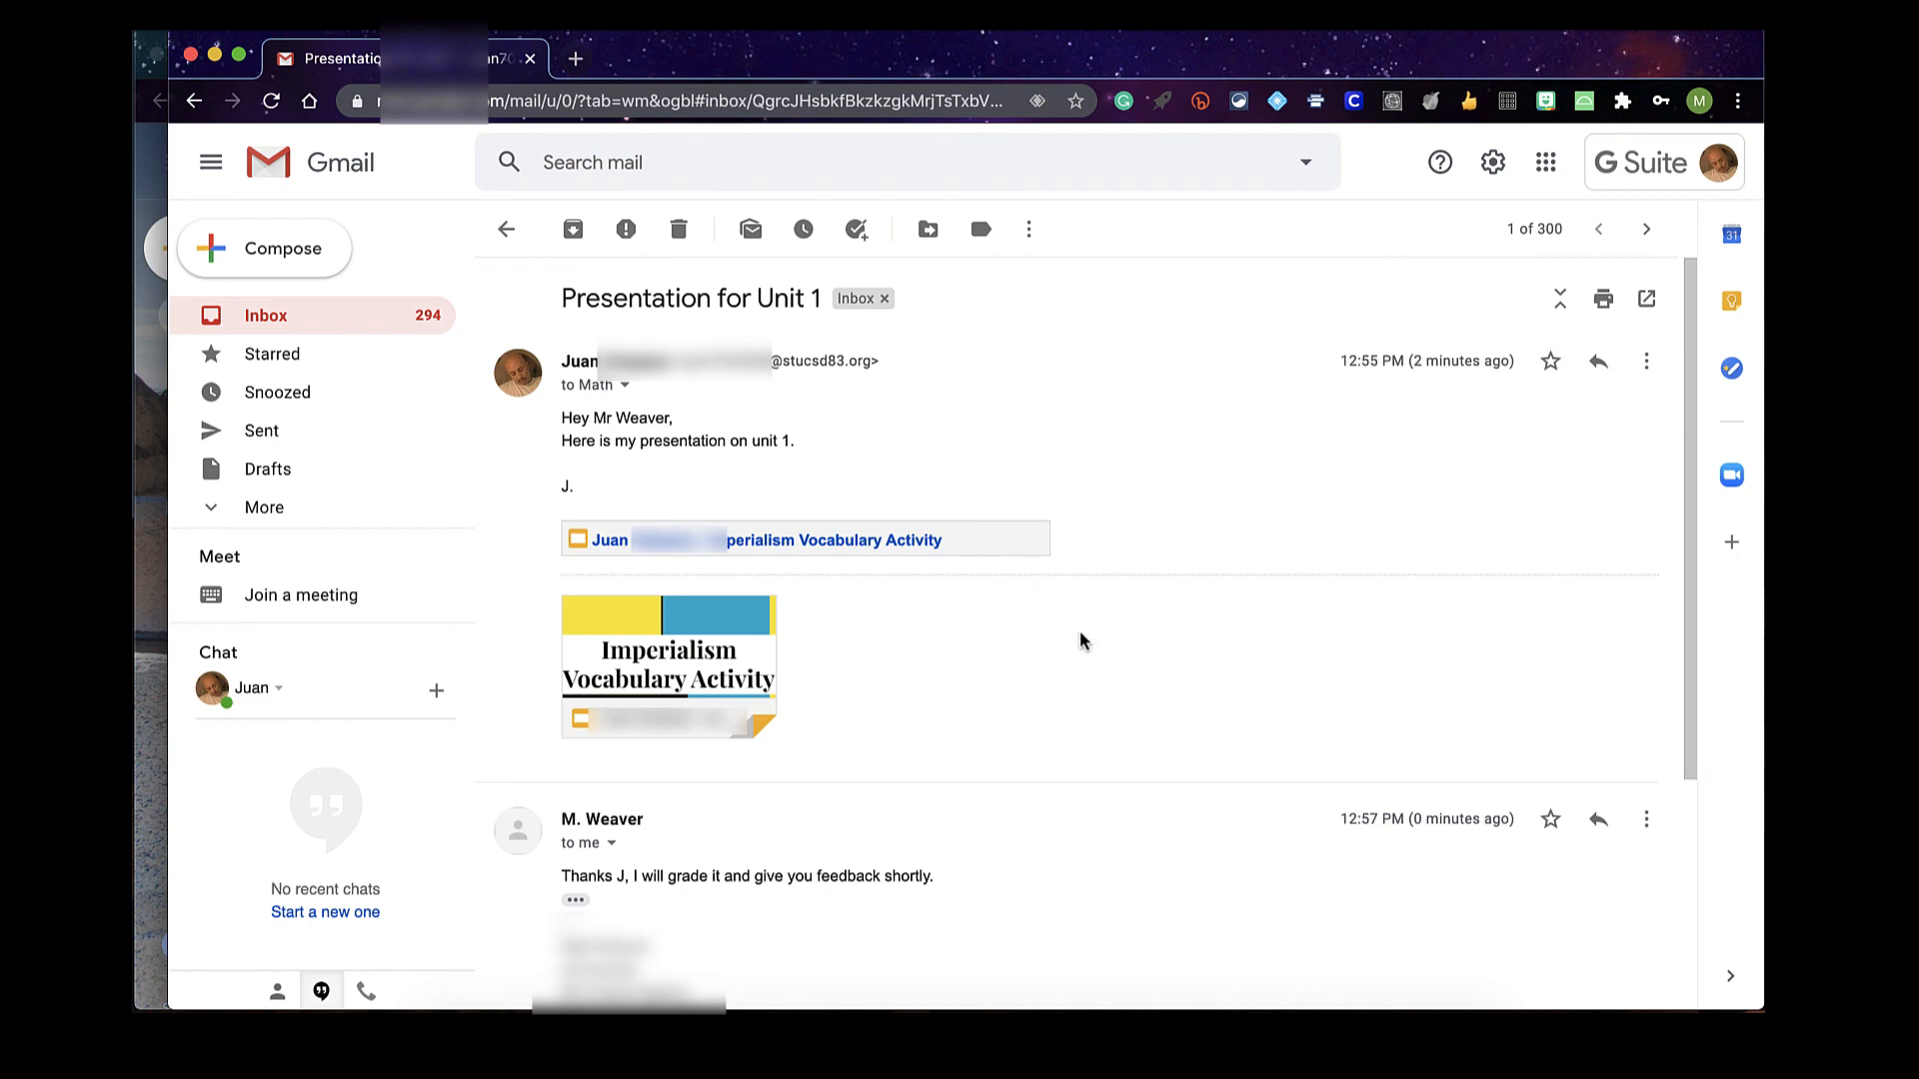
{"action": "scroll", "coordinate": [1080, 640], "scroll_direction": "down", "scroll_amount": 3}
{"action": "scroll", "coordinate": [1078, 629], "scroll_direction": "down", "scroll_amount": 1}
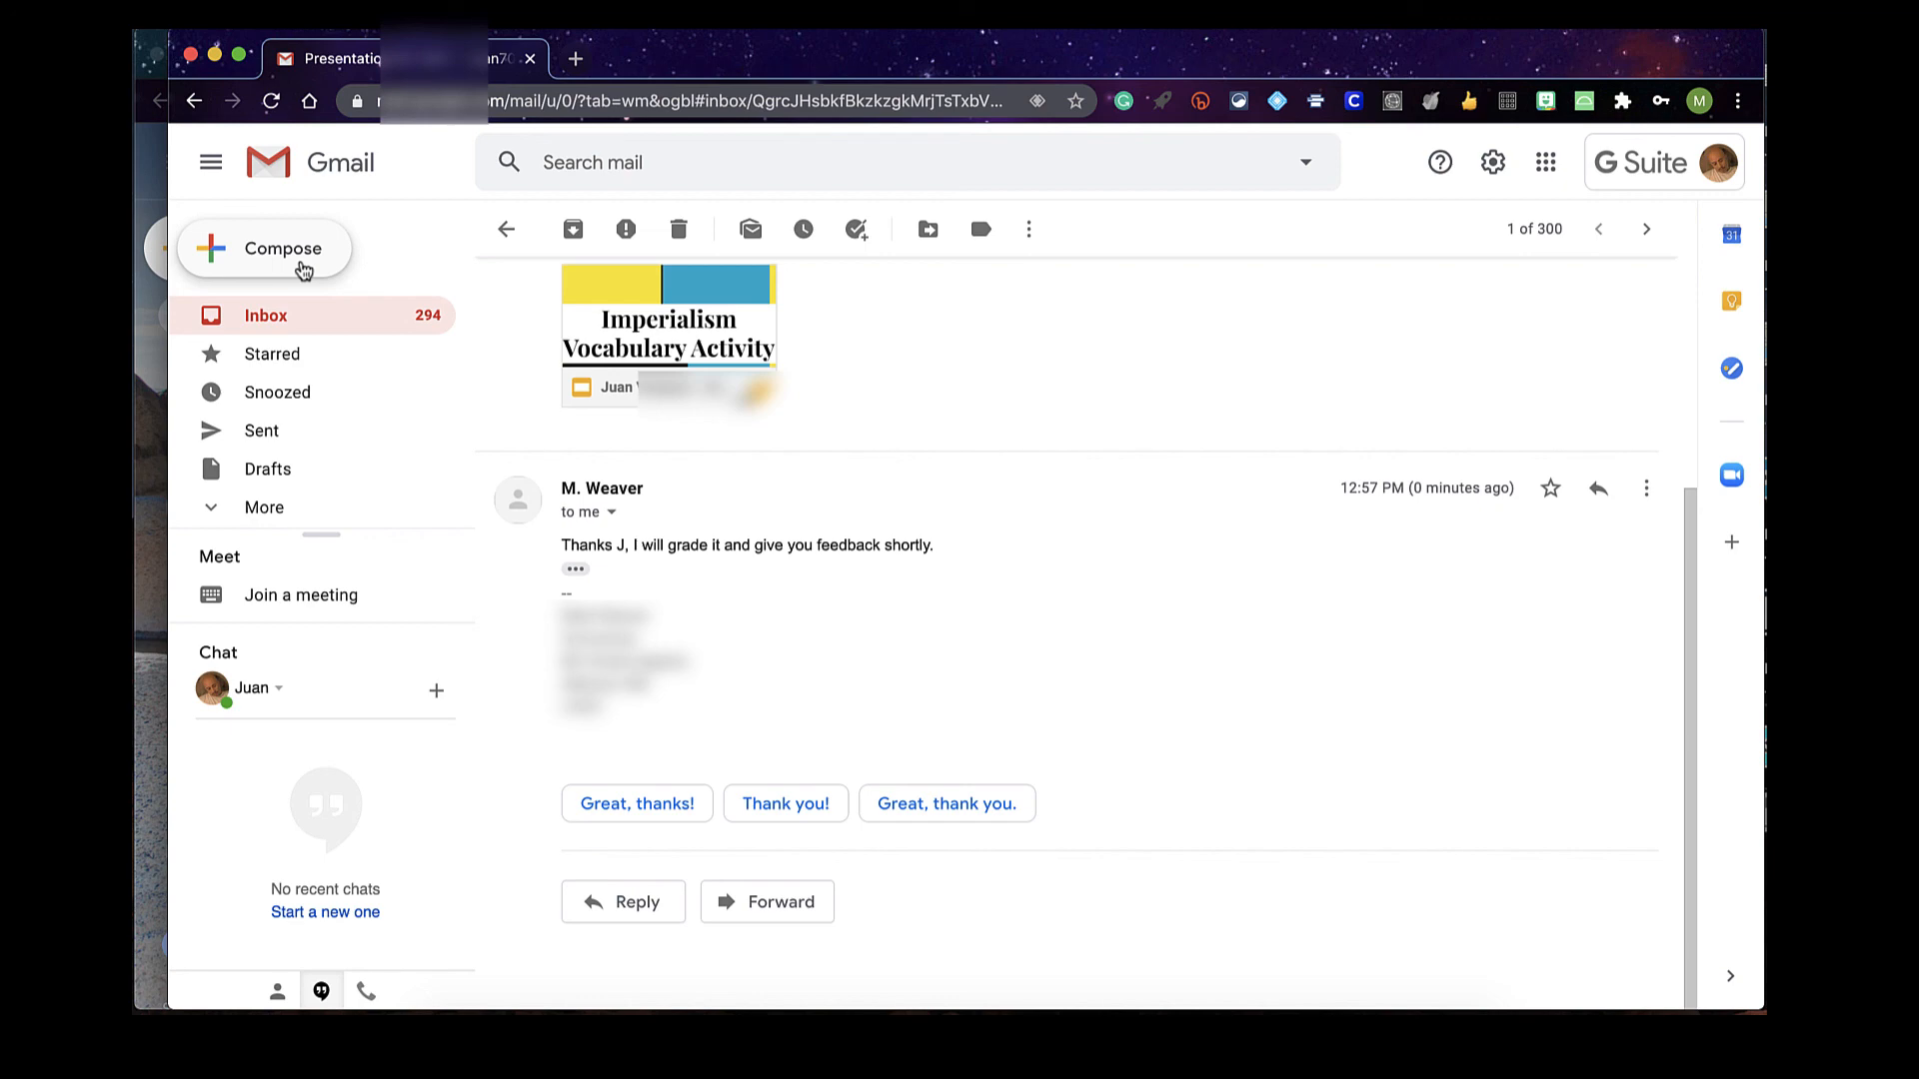
{"action": "scroll", "coordinate": [698, 500], "scroll_direction": "up", "scroll_amount": 4}
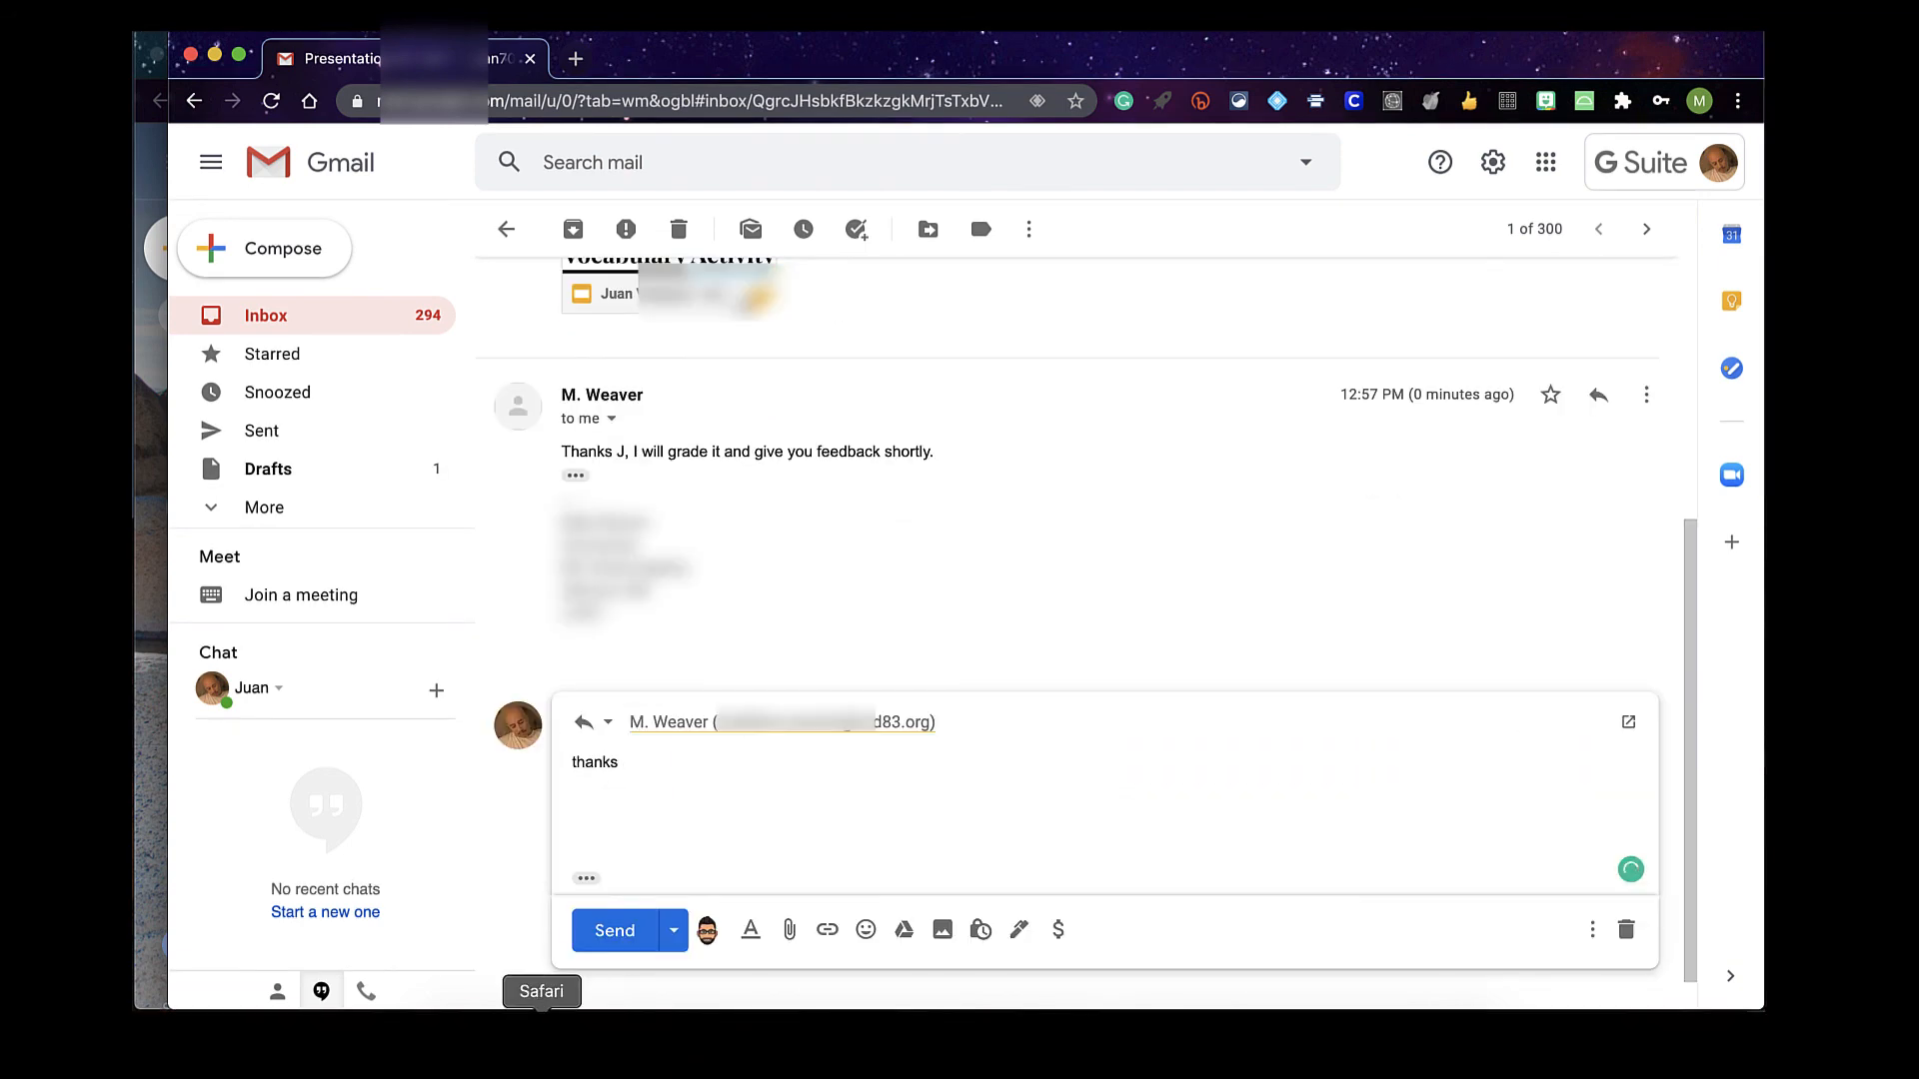
{"action": "left_click", "coordinate": [640, 934]}
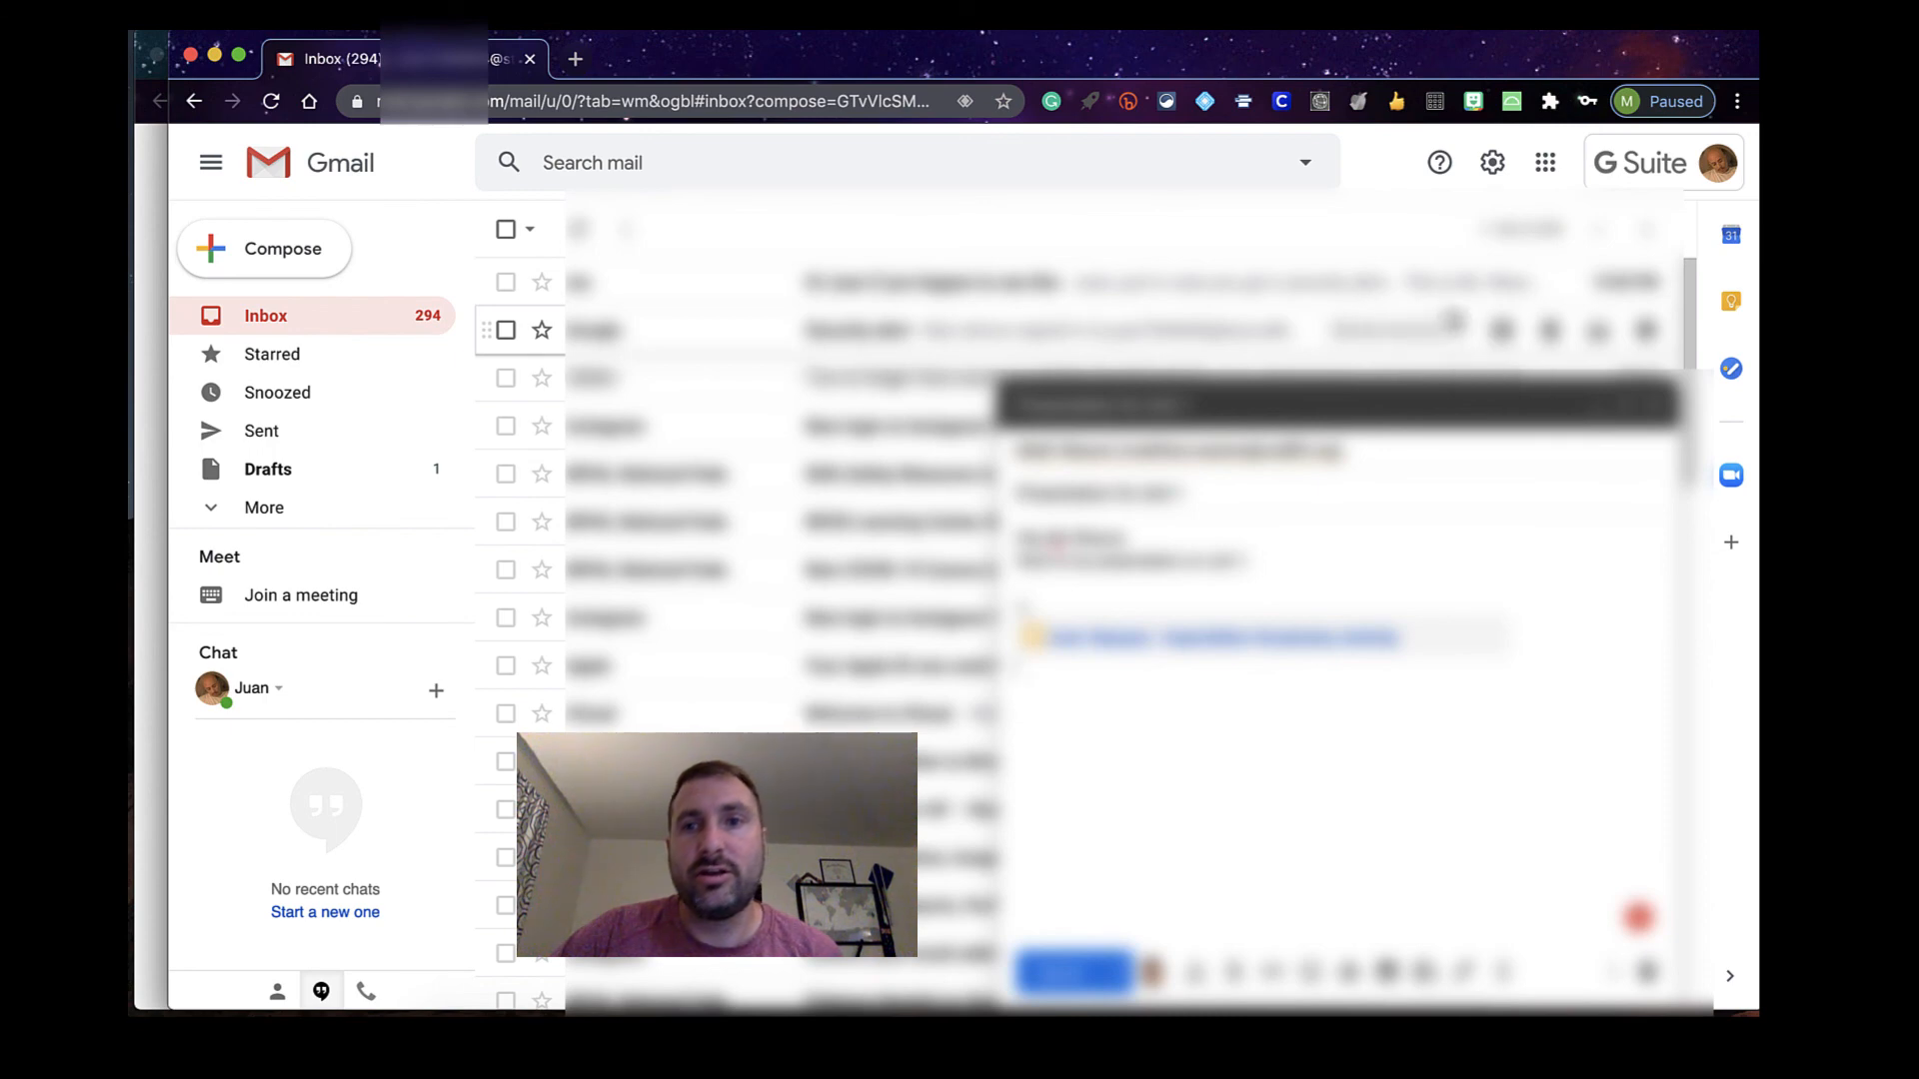